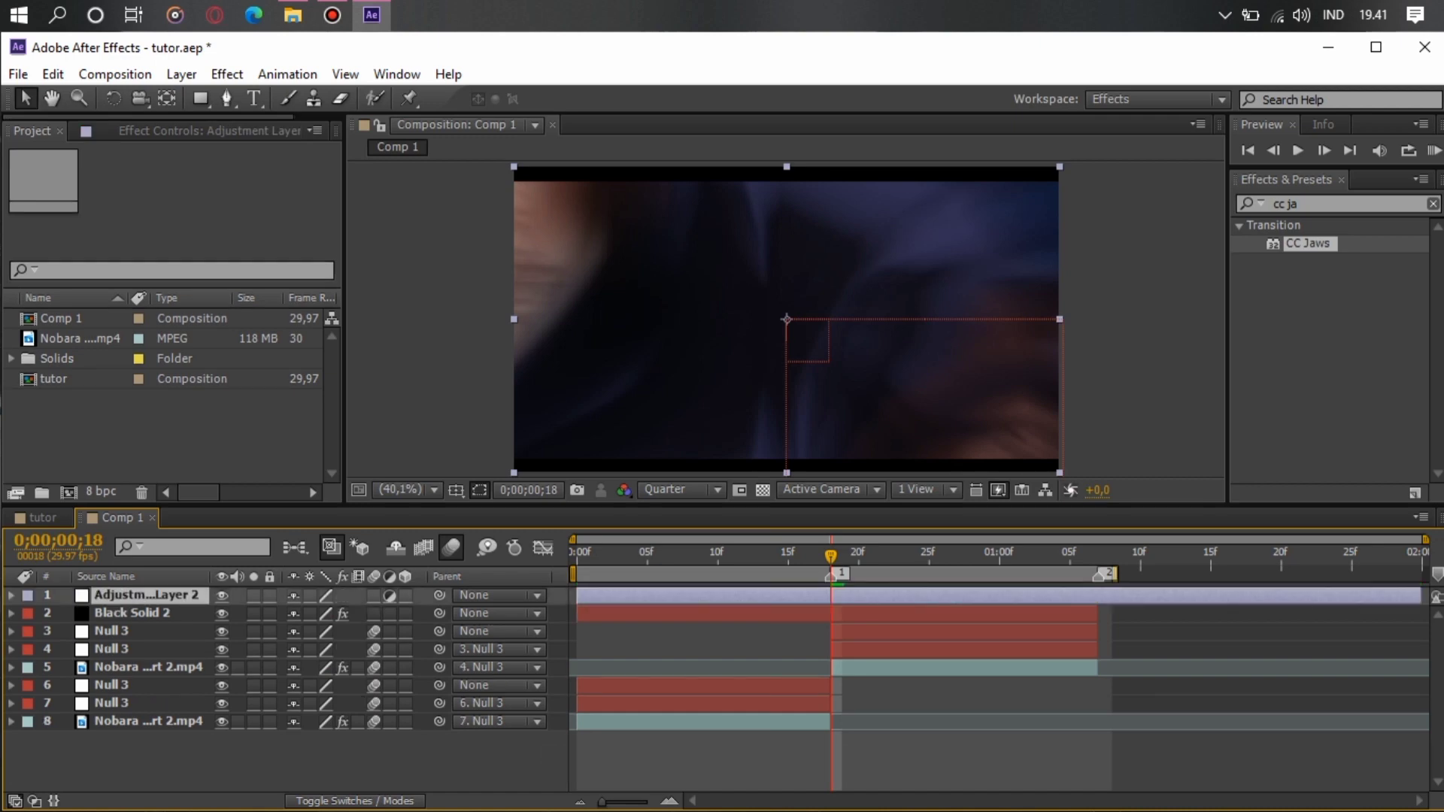
# Replace the existing adjustment layer in Comp 1 with a new one and place it directly below Black Solid 2.
pyautogui.press('Delete')
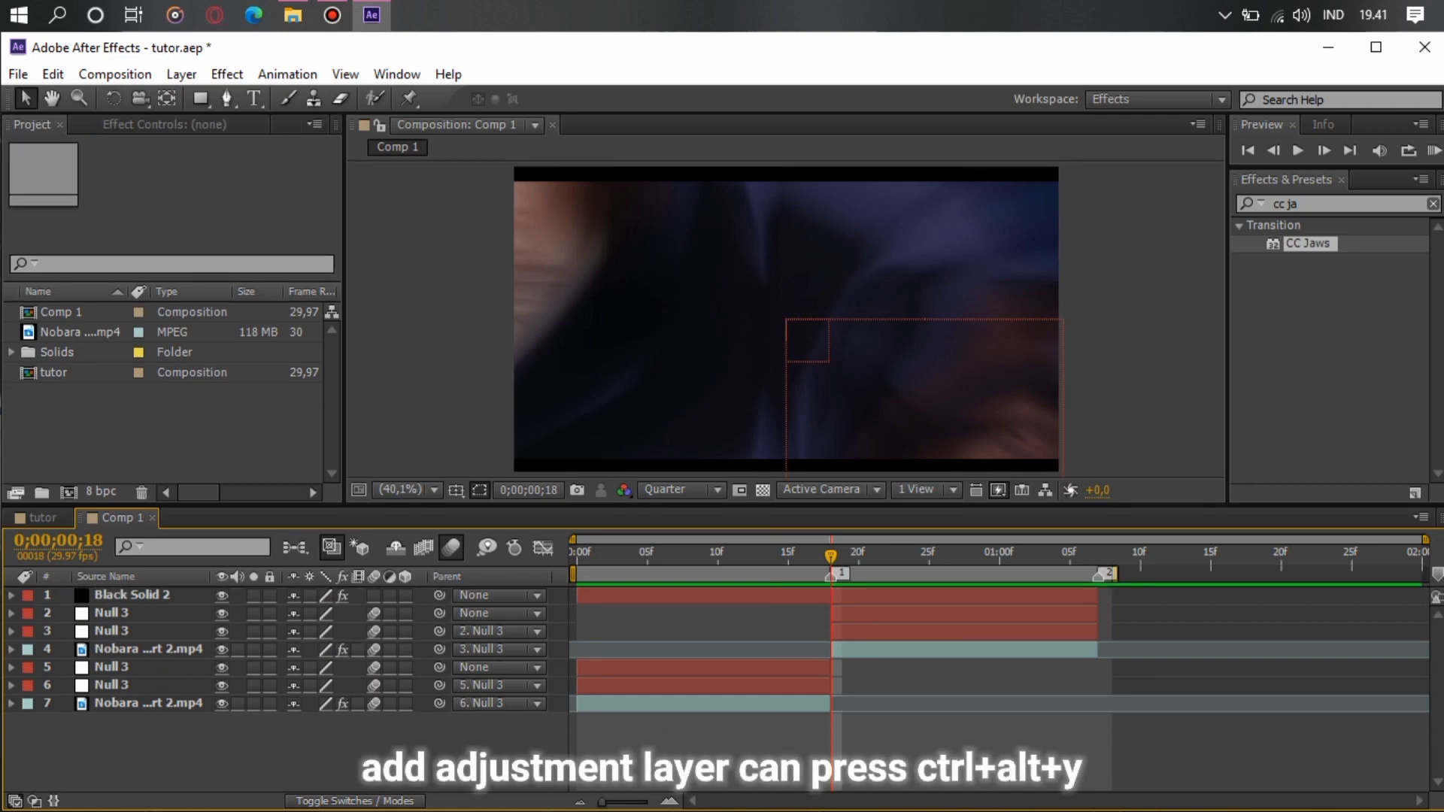
pyautogui.rightClick(182, 781)
pyautogui.moveTo(231, 554)
pyautogui.click(587, 725)
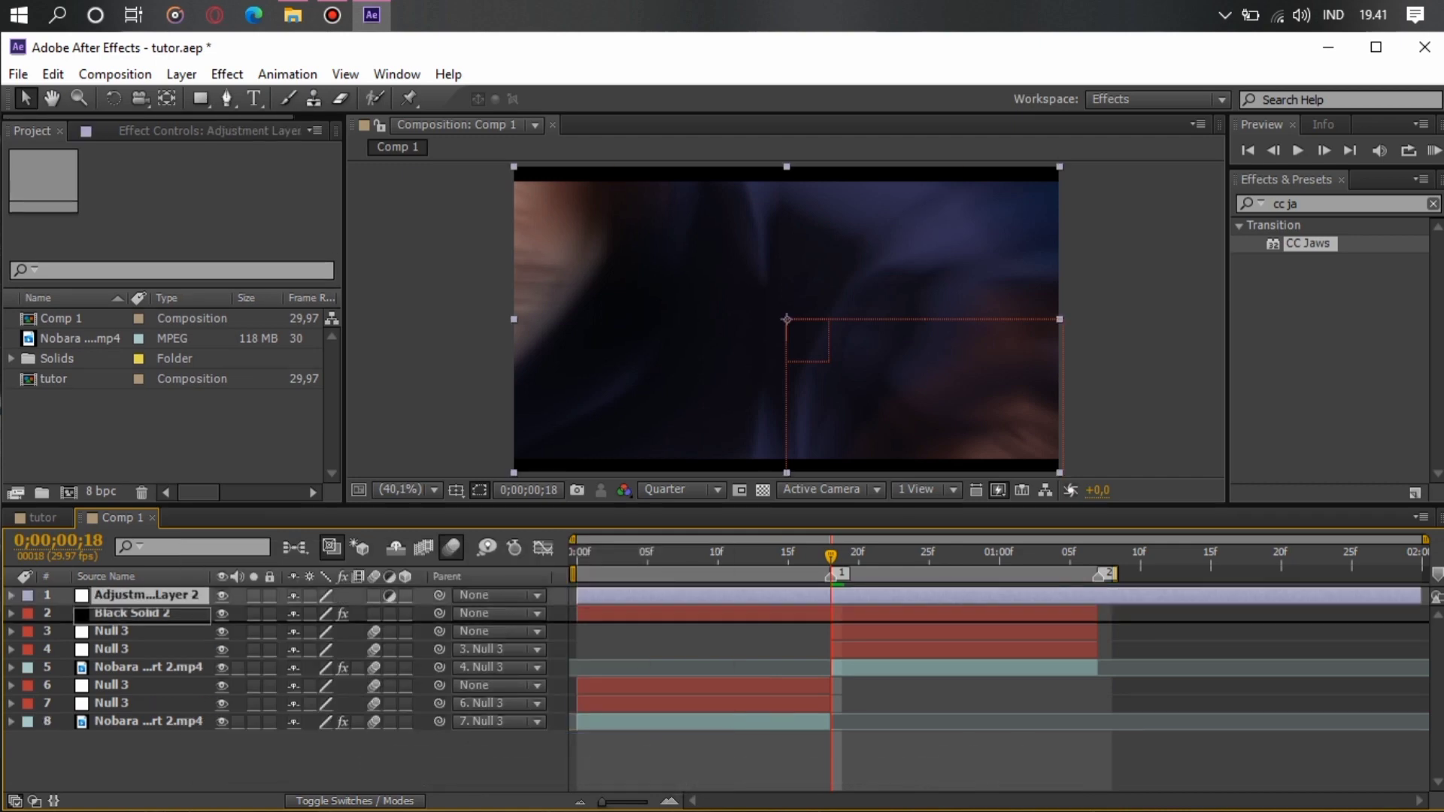
pyautogui.moveTo(146, 595); pyautogui.dragTo(146, 617)
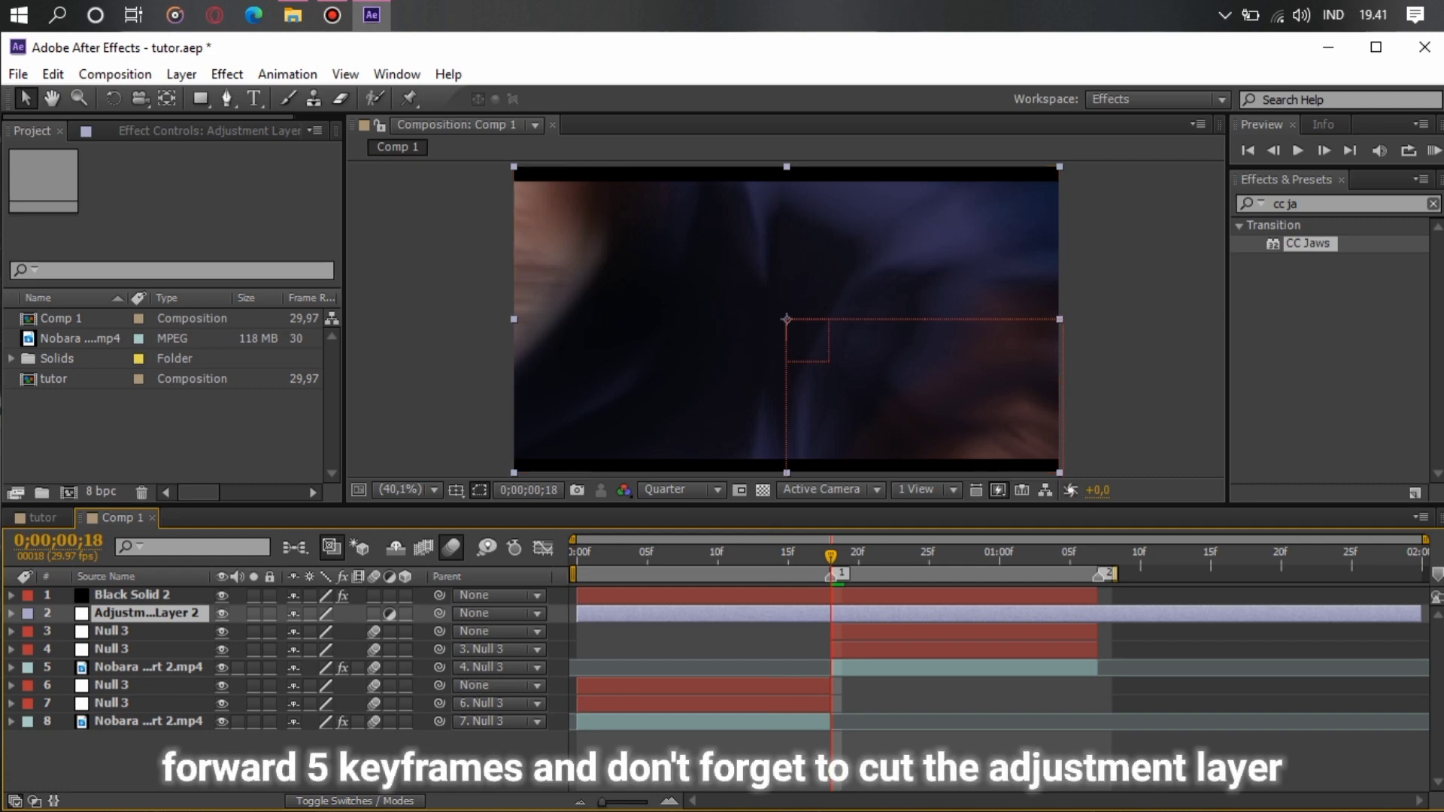
# Split the adjustment layer at 0;00;00;23, five frames after the cut, and delete the part after it.
pyautogui.press('pagedown')
pyautogui.press('pagedown')
pyautogui.press('pagedown')
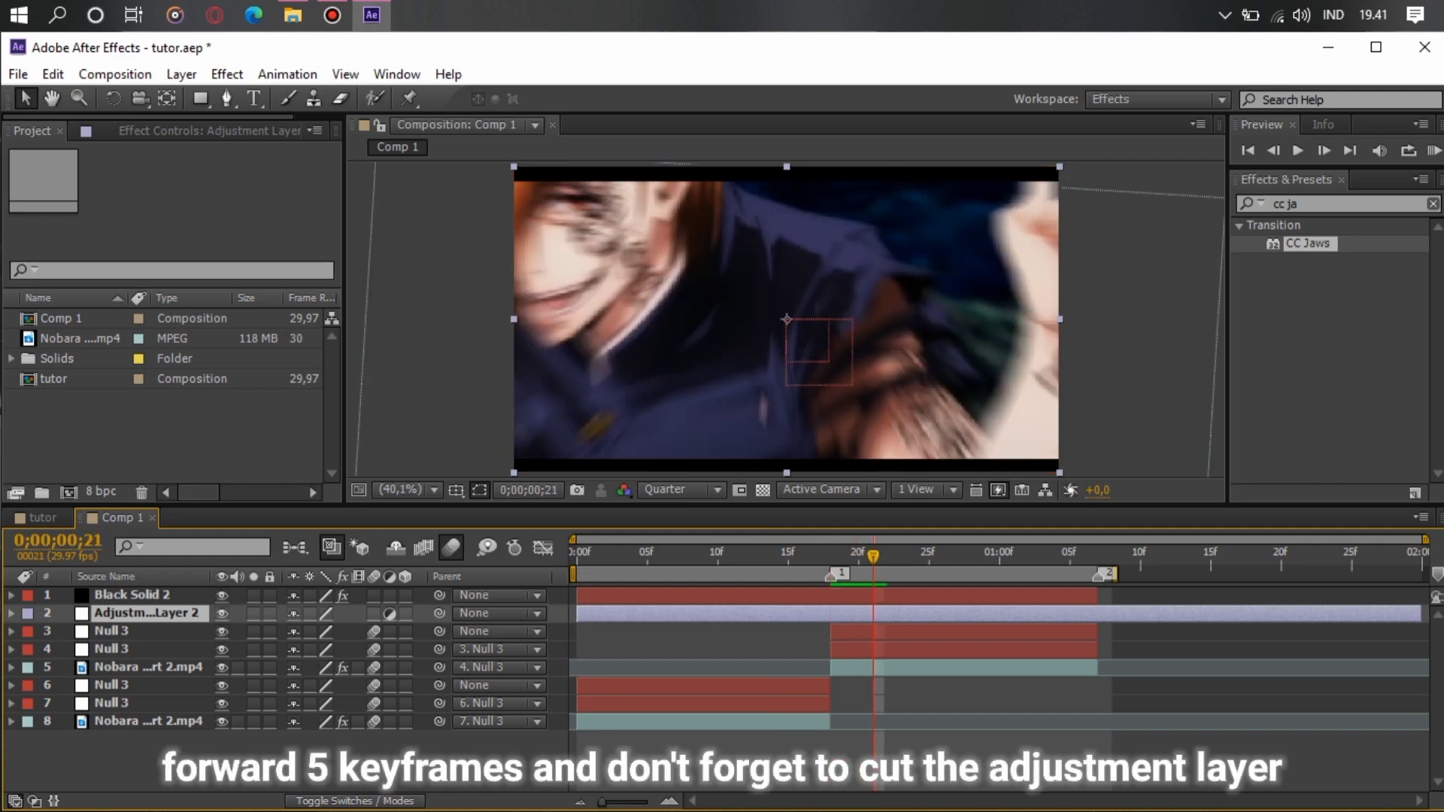
pyautogui.press('pagedown')
pyautogui.press('pagedown')
pyautogui.hotkey('ctrl', 'shift', 'd')
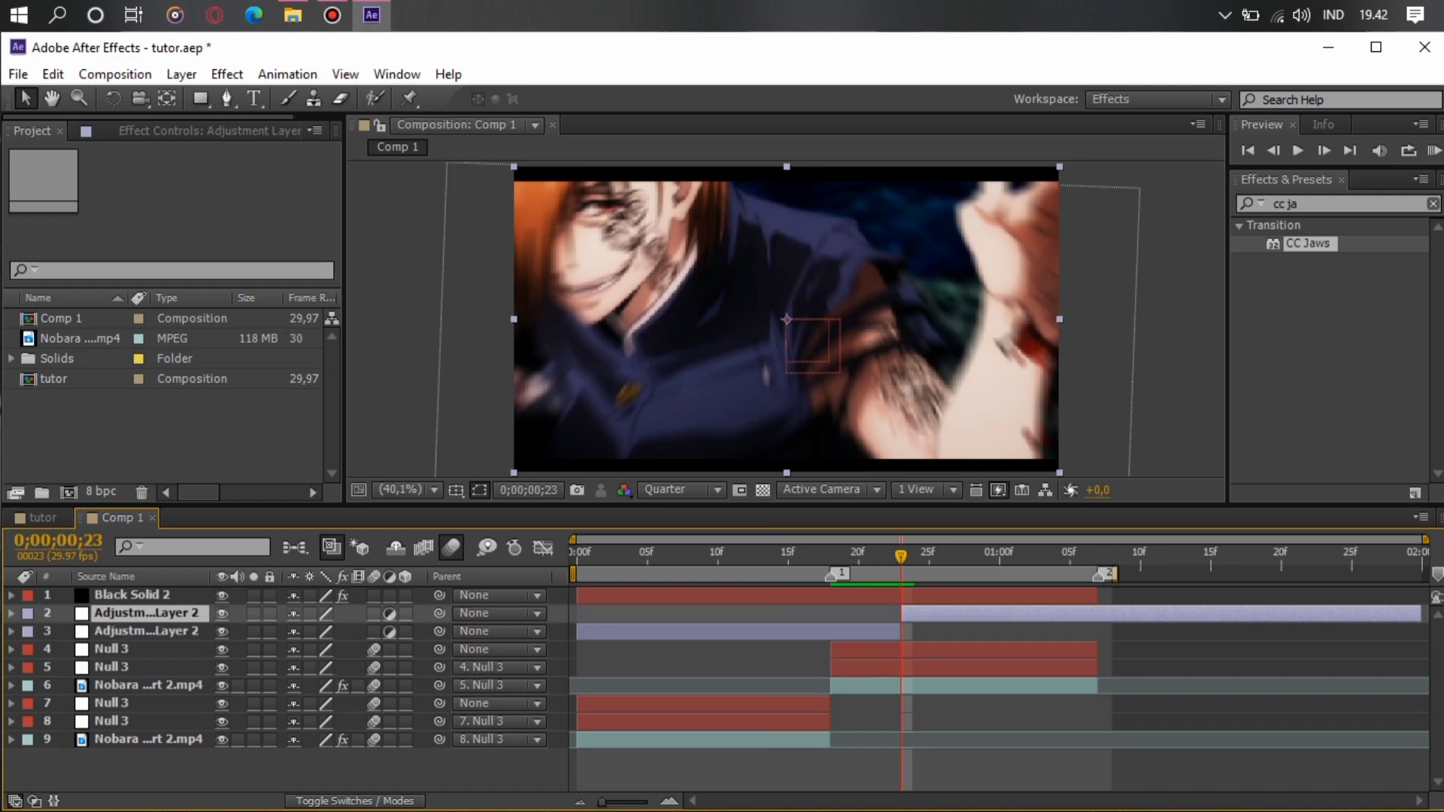
pyautogui.press('Delete')
# Split the adjustment layer at 0;00;00;13, five frames before the cut, and delete the part before it.
pyautogui.press('pageup')
pyautogui.press('pageup')
pyautogui.press('pageup')
pyautogui.press('pageup')
pyautogui.press('pageup')
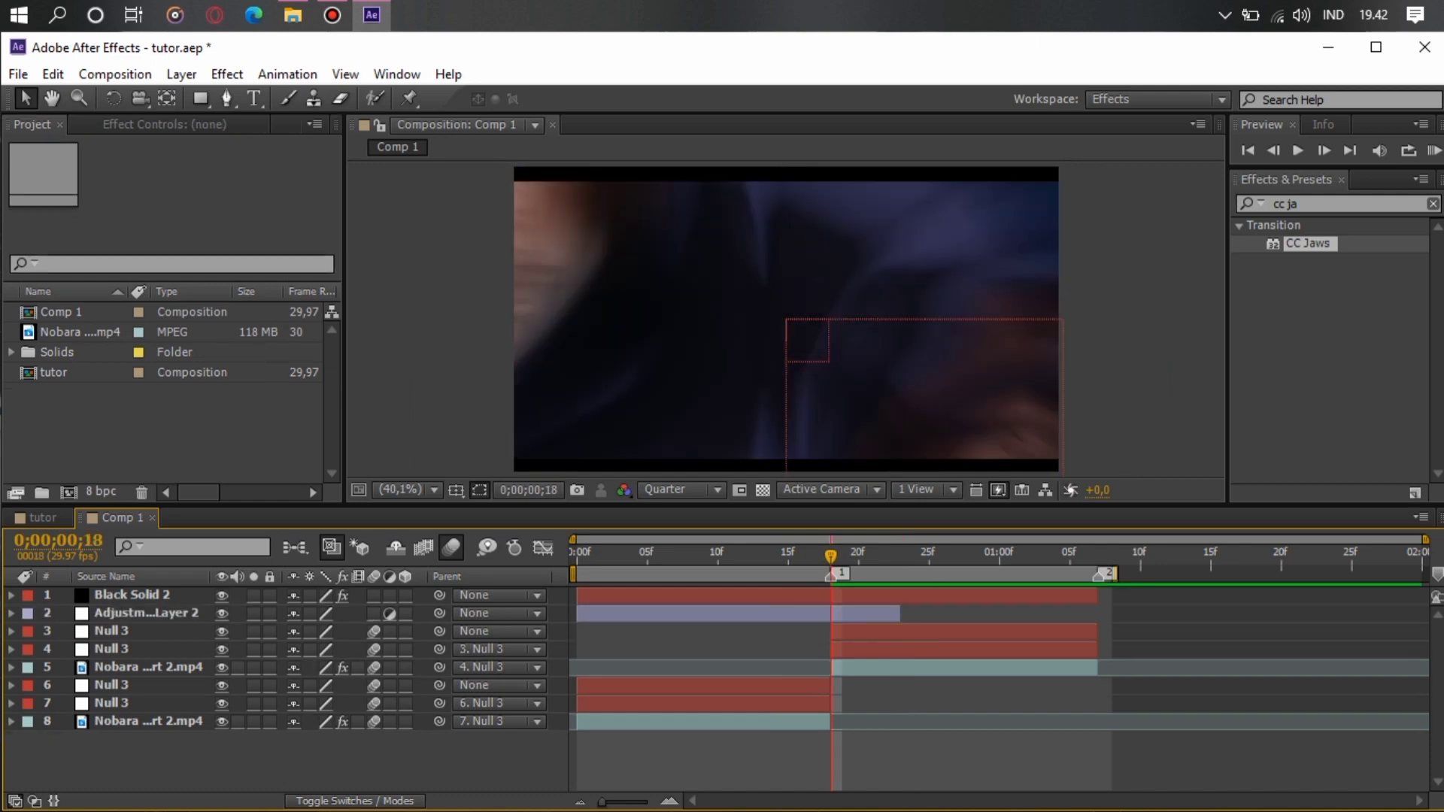
pyautogui.press('pageup')
pyautogui.press('pageup')
pyautogui.press('pageup')
pyautogui.press('pageup')
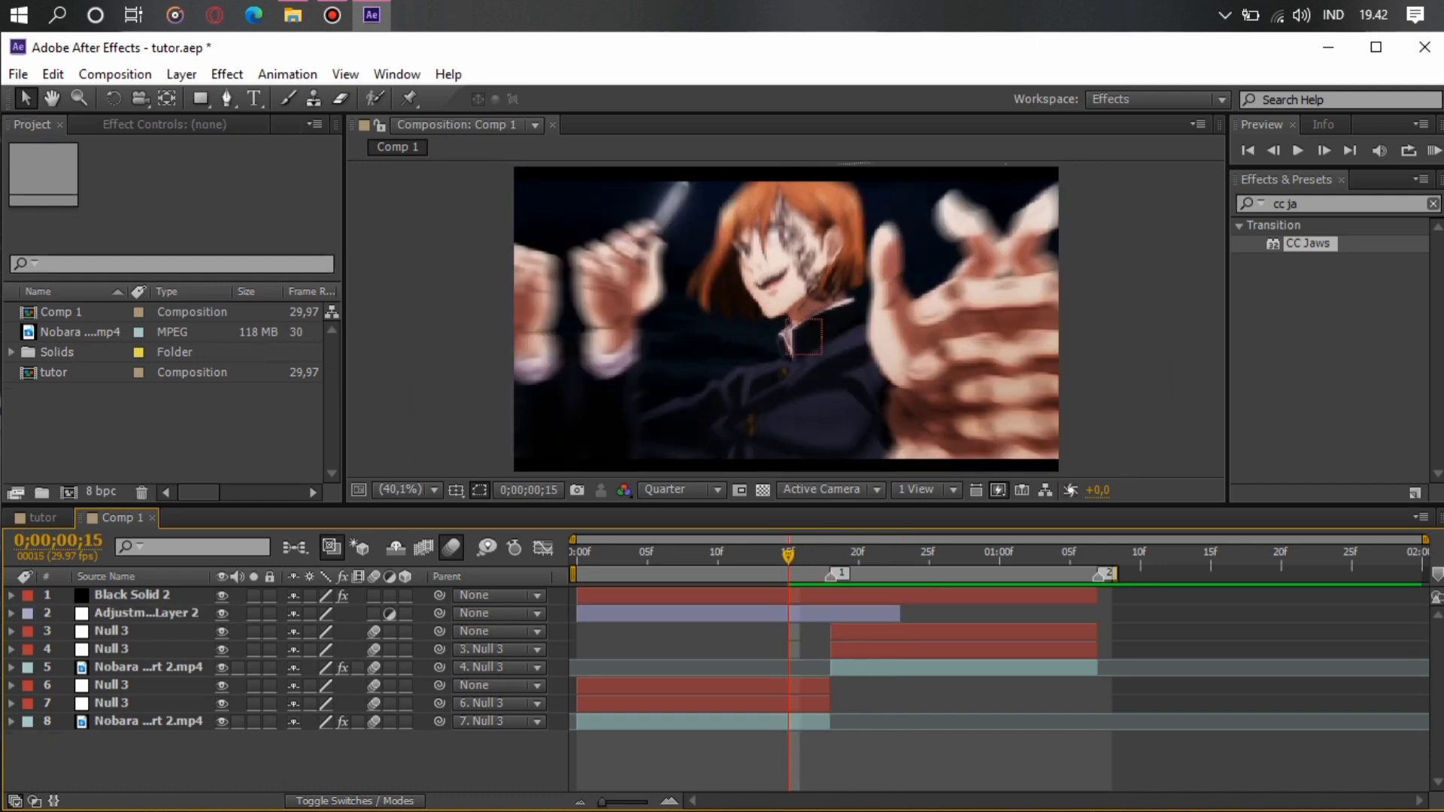
pyautogui.press('pageup')
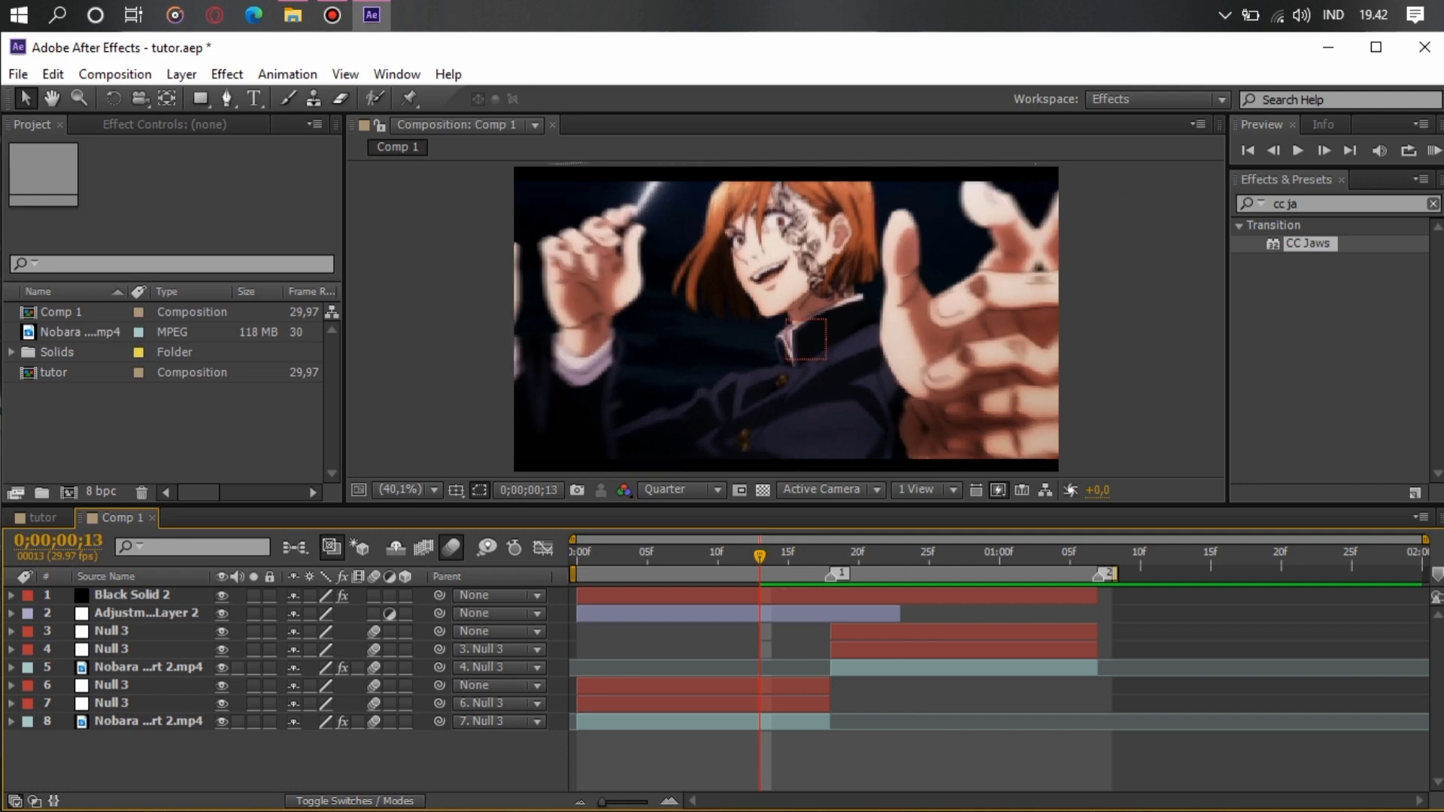
pyautogui.click(699, 613)
pyautogui.hotkey('ctrl', 'shift', 'd')
pyautogui.click(699, 632)
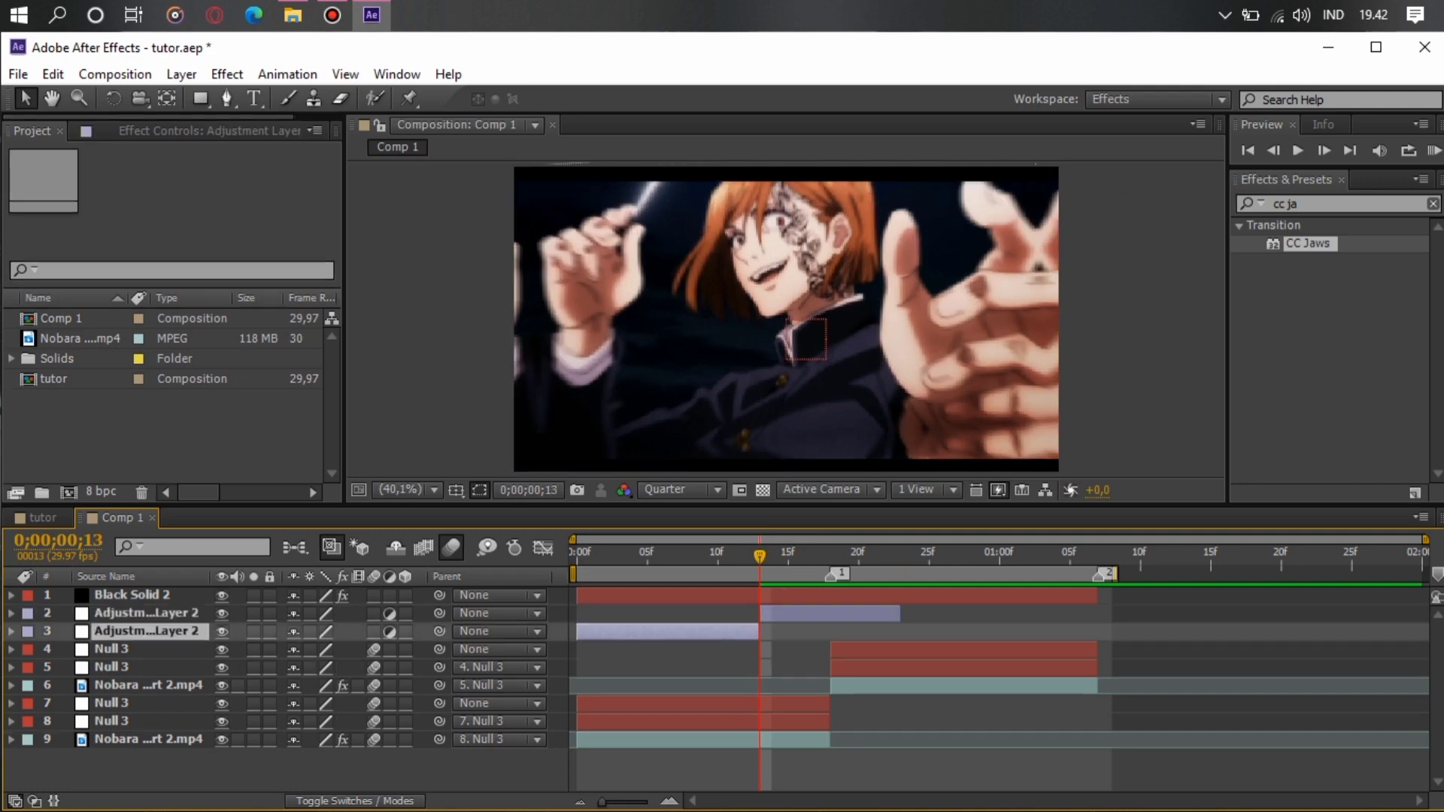
pyautogui.press('Delete')
# Find the Video Copilot Twitch effect and apply it to the trimmed adjustment layer.
pyautogui.click(828, 614)
pyautogui.click(1339, 204)
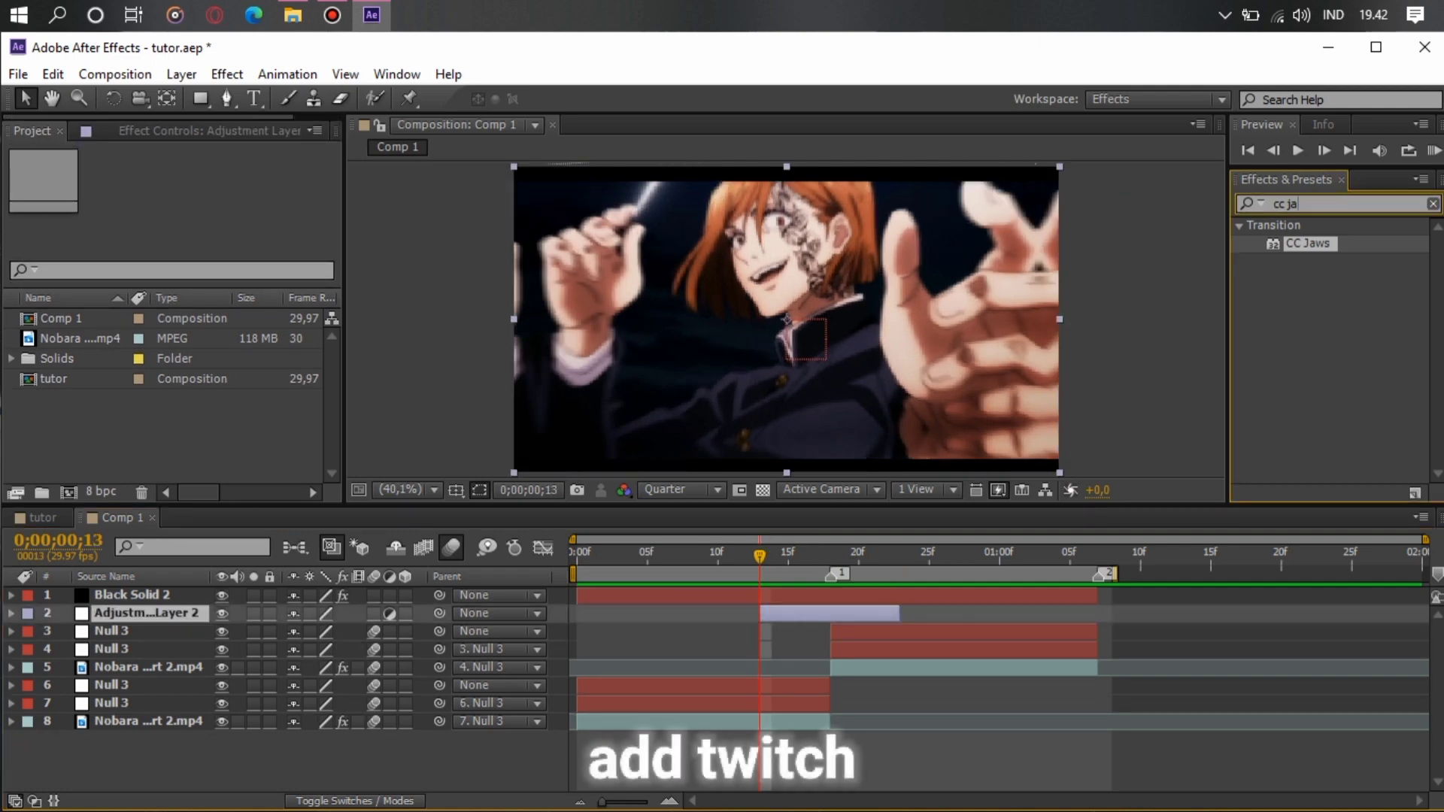
pyautogui.write('twitch')
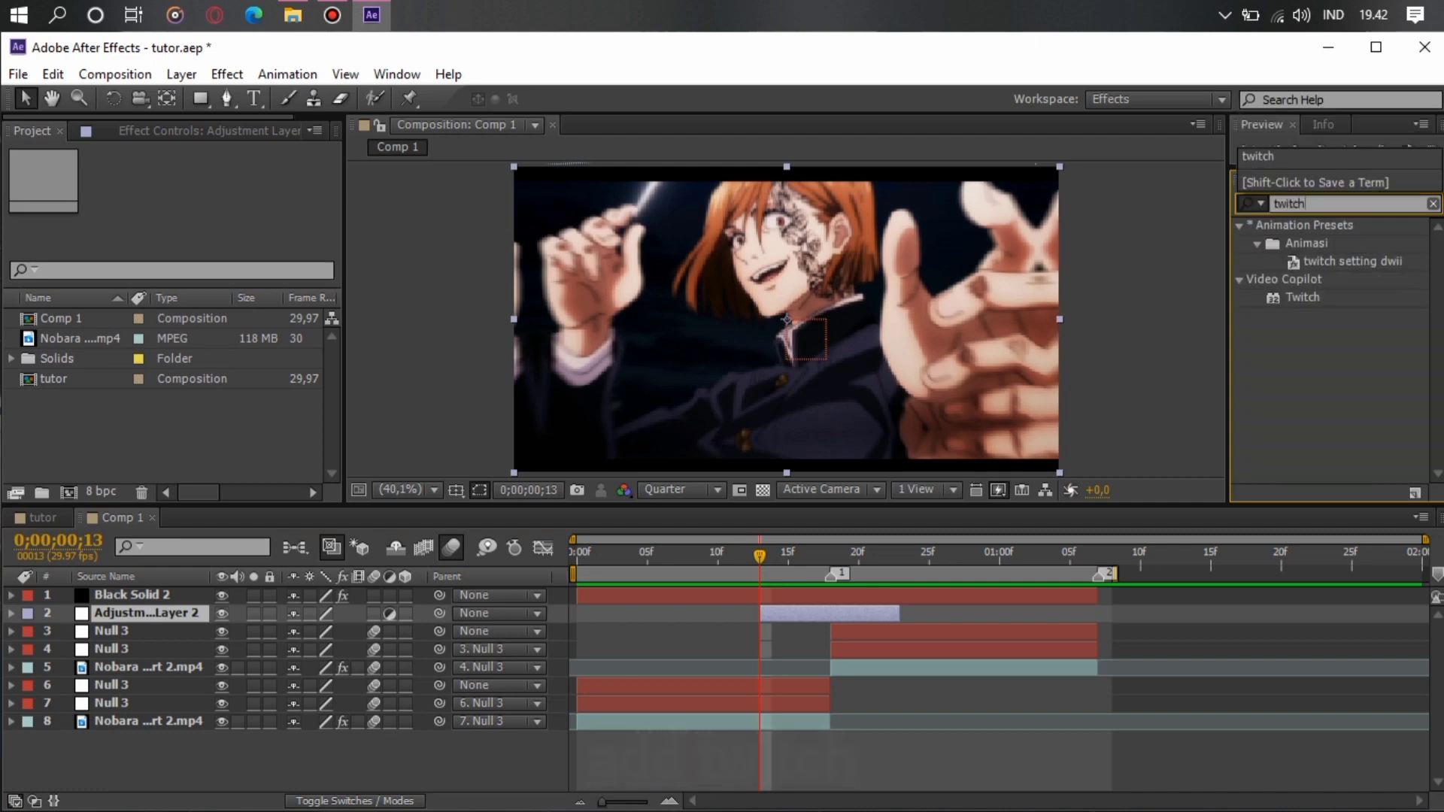
pyautogui.doubleClick(1303, 298)
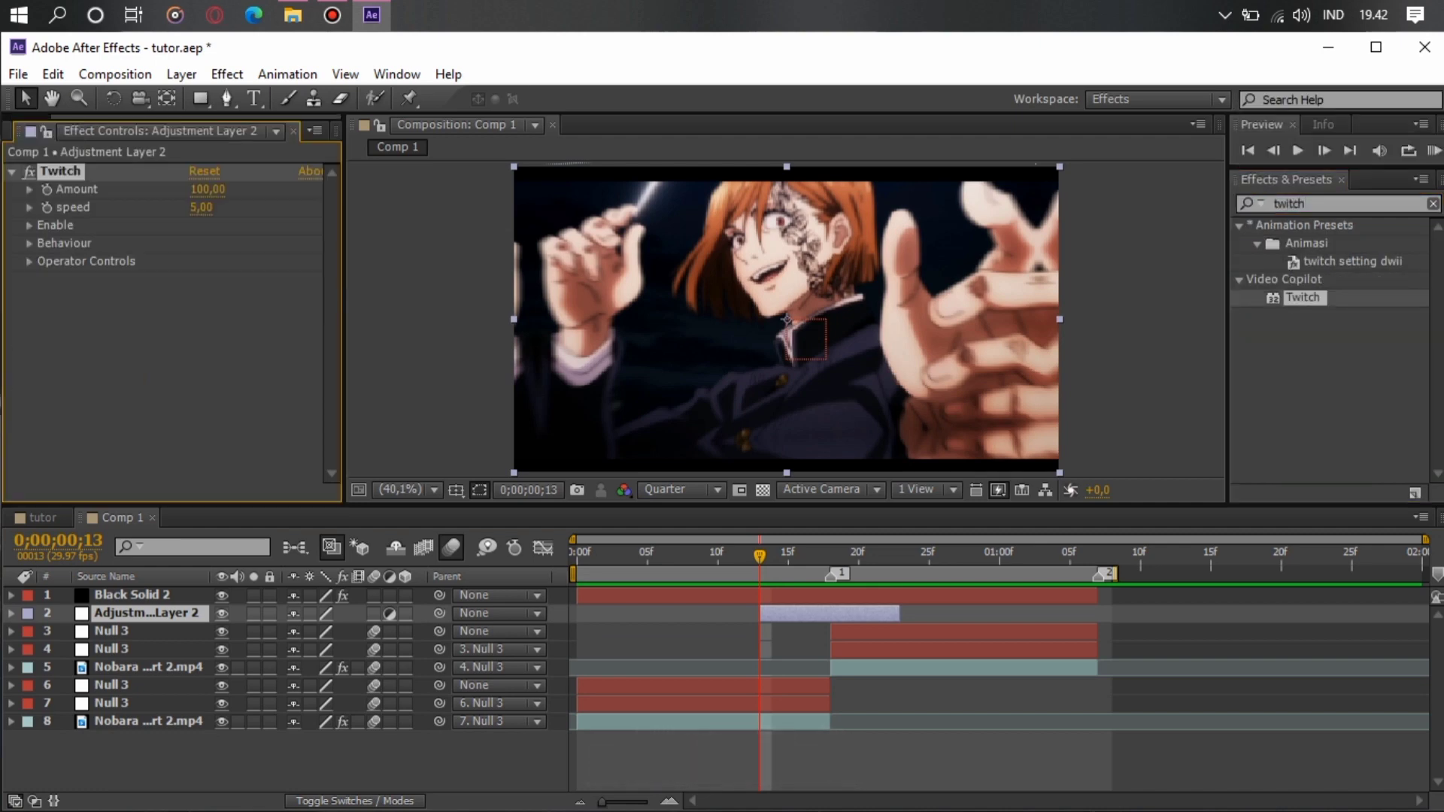
# Set the Twitch Amount to 60 and speed to 30, and enable only the Slide operator.
pyautogui.click(203, 190)
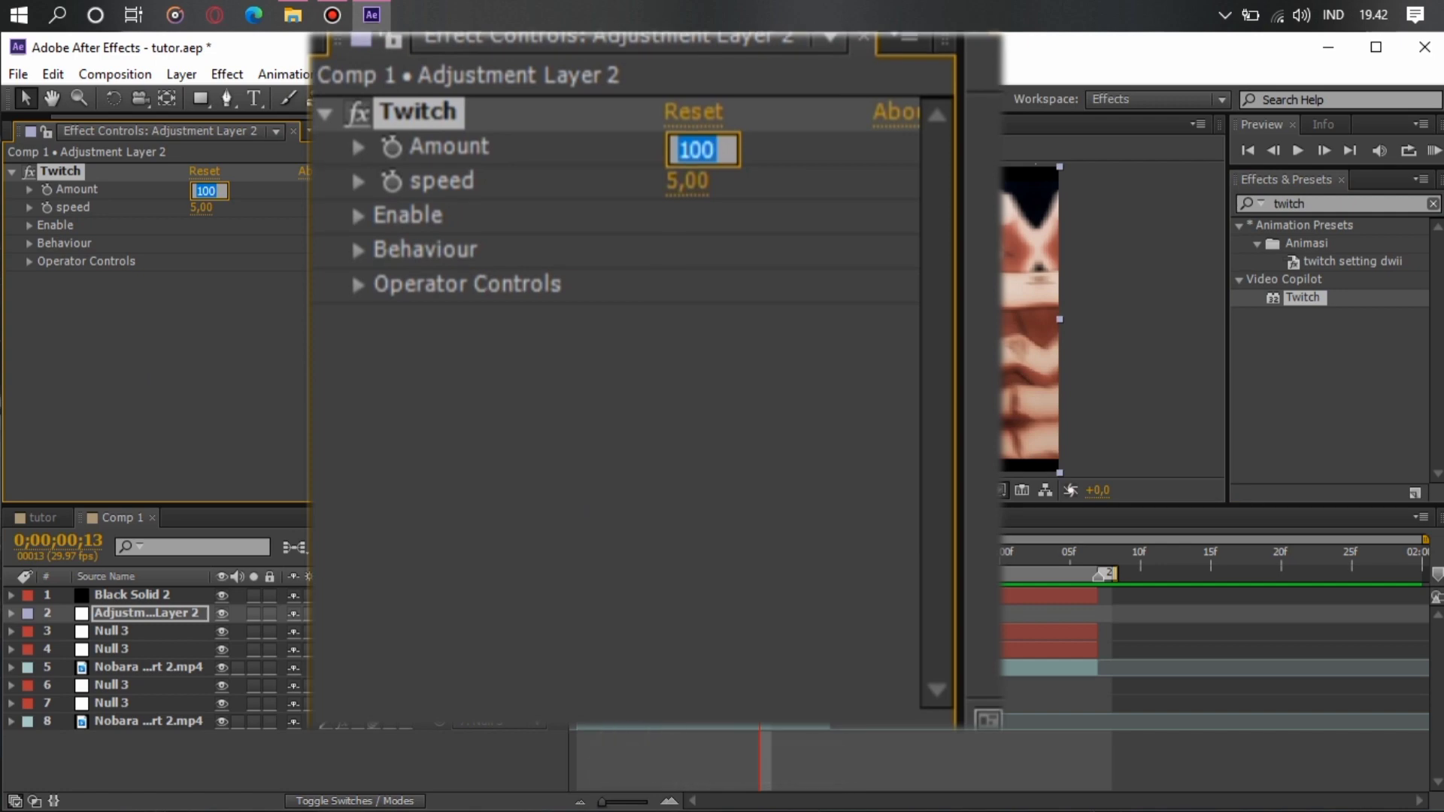
pyautogui.write('60')
pyautogui.press('Tab')
pyautogui.write('30')
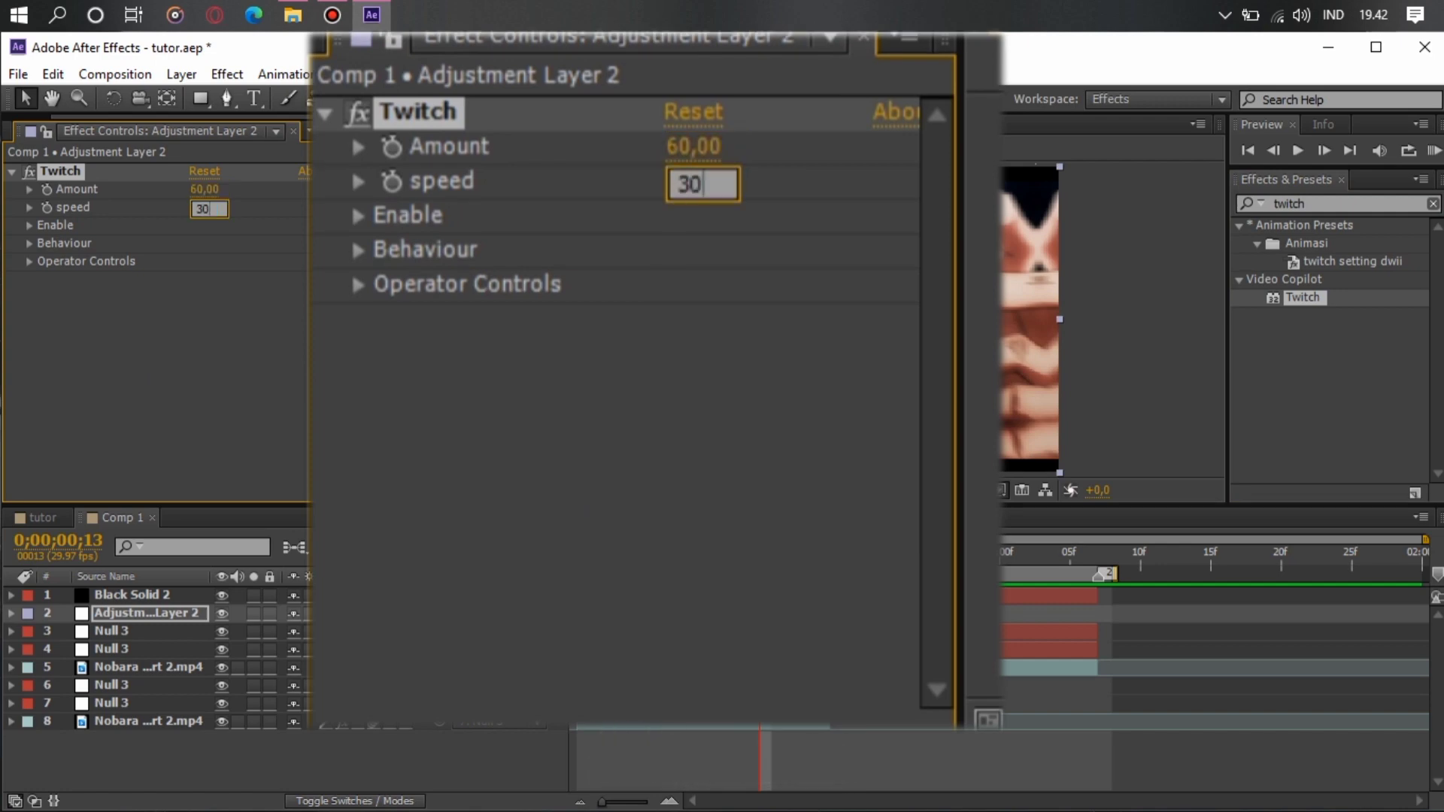
pyautogui.click(29, 226)
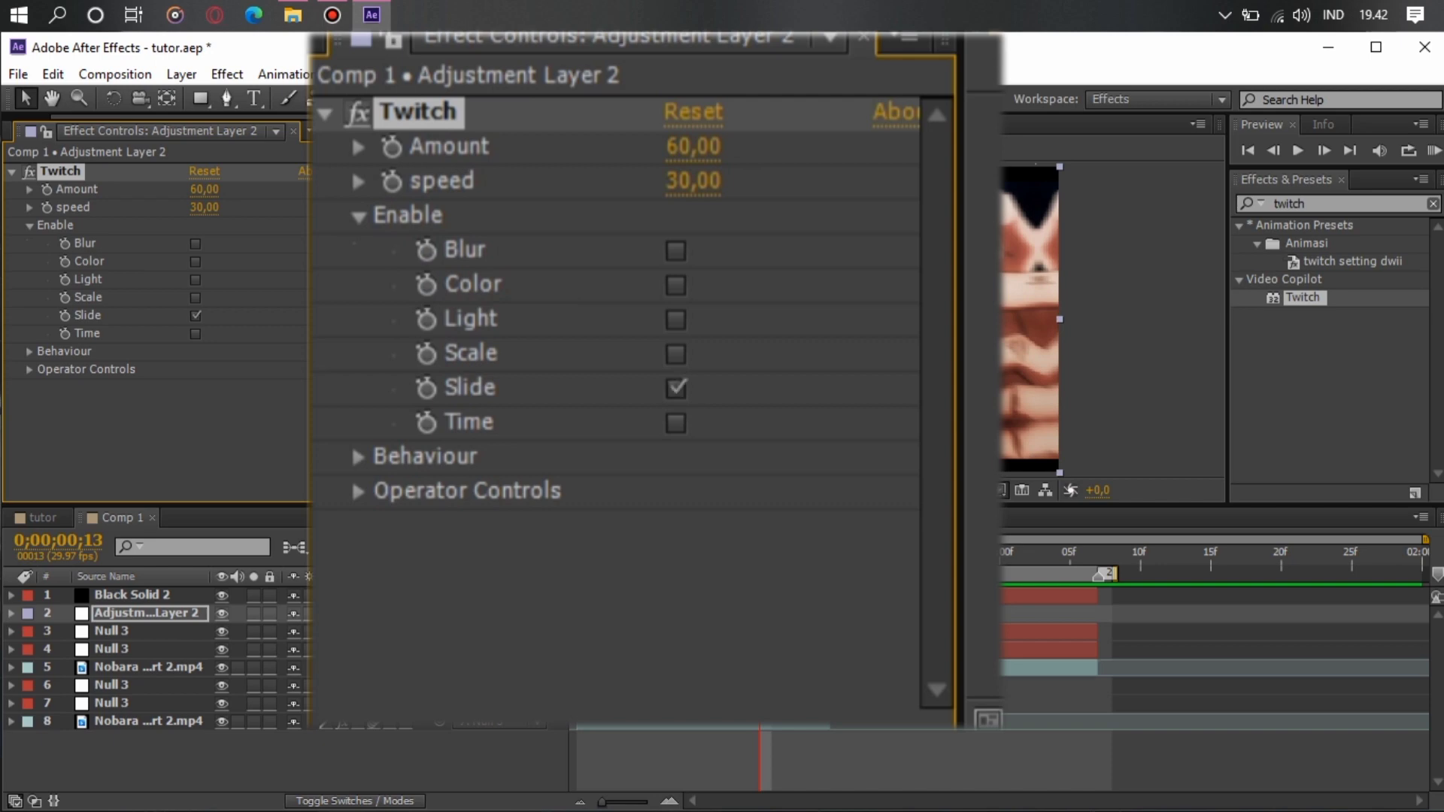
pyautogui.click(30, 226)
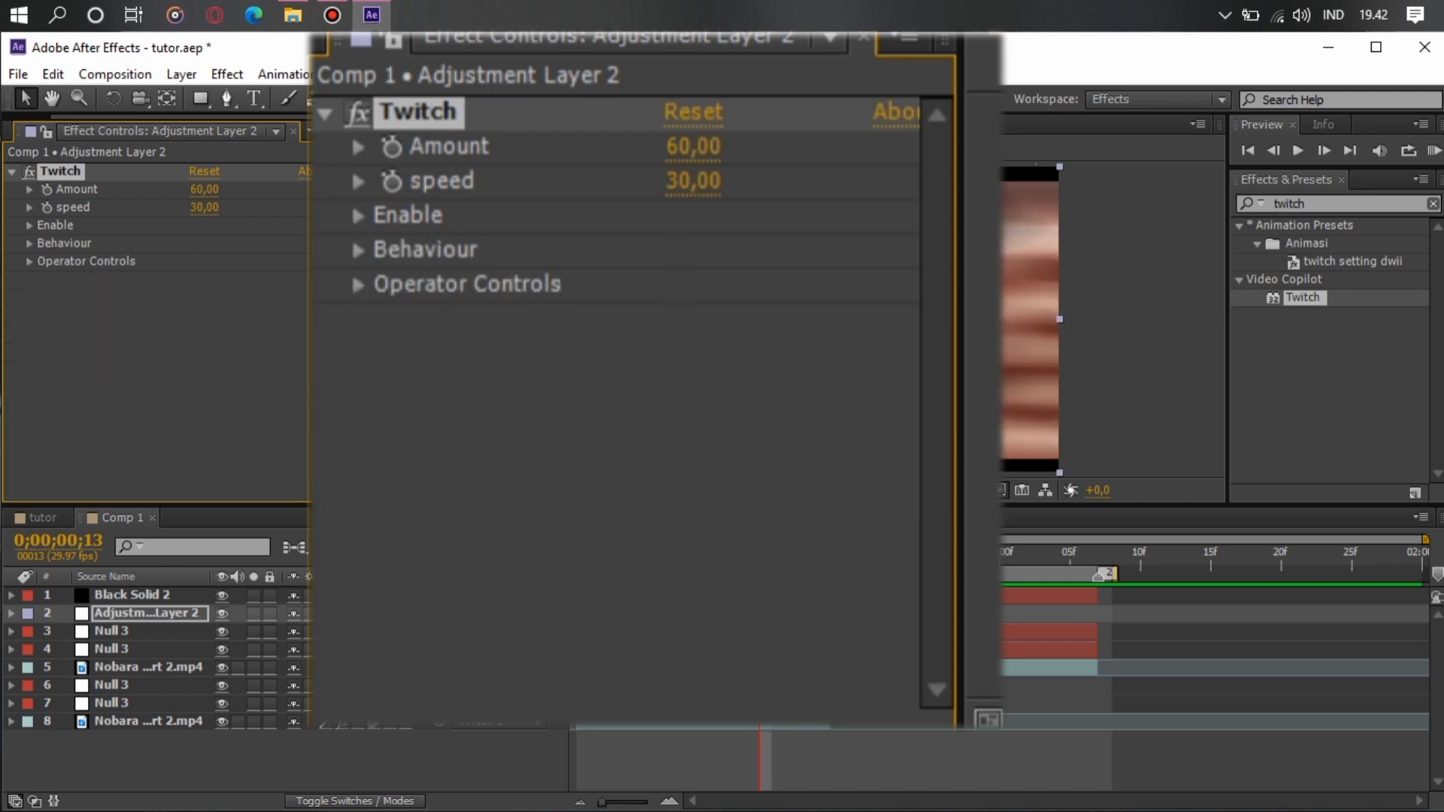
# Set the Twitch effect's Slide Amount to 120 in the operator controls.
pyautogui.click(29, 261)
pyautogui.click(391, 458)
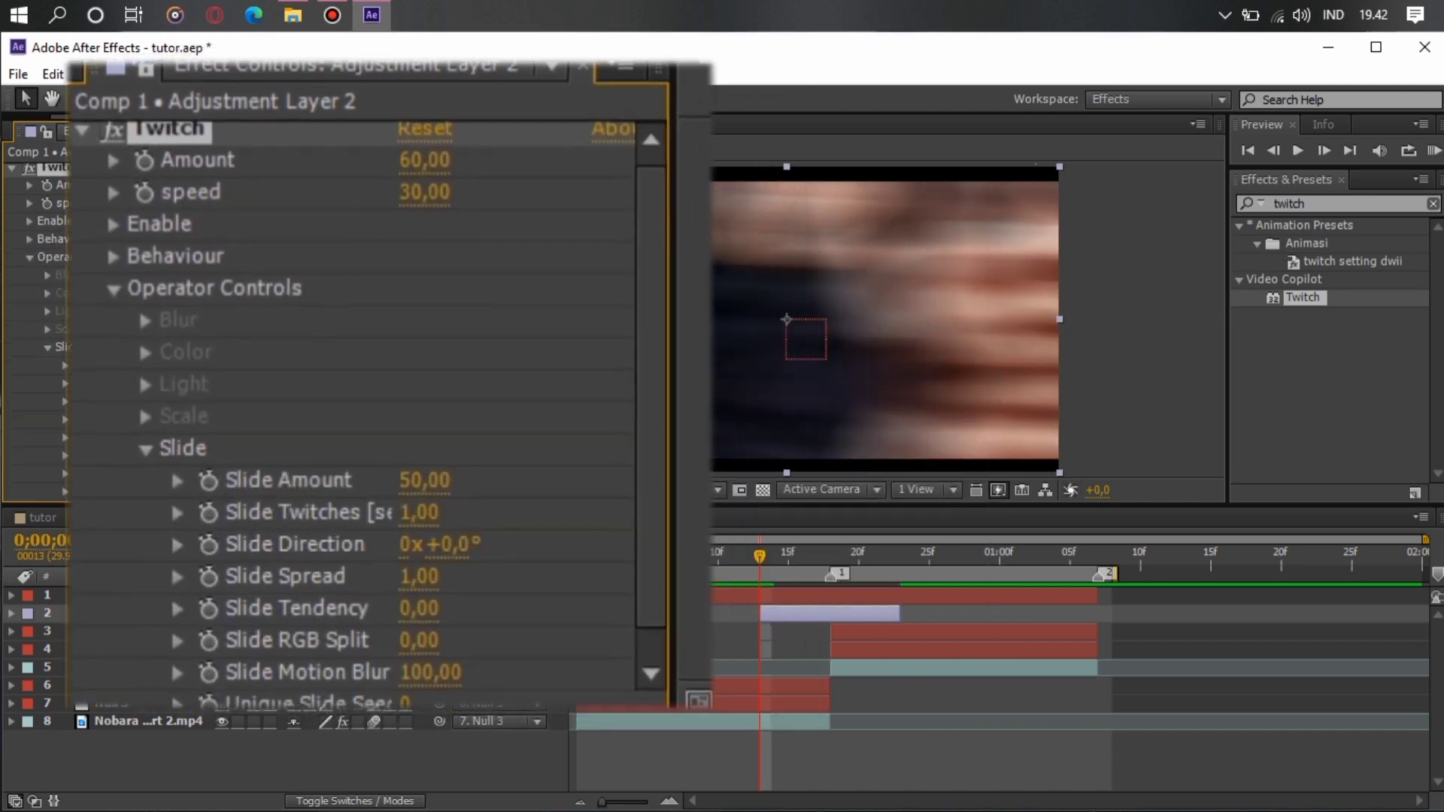
pyautogui.click(354, 481)
pyautogui.write('120')
pyautogui.press('Return')
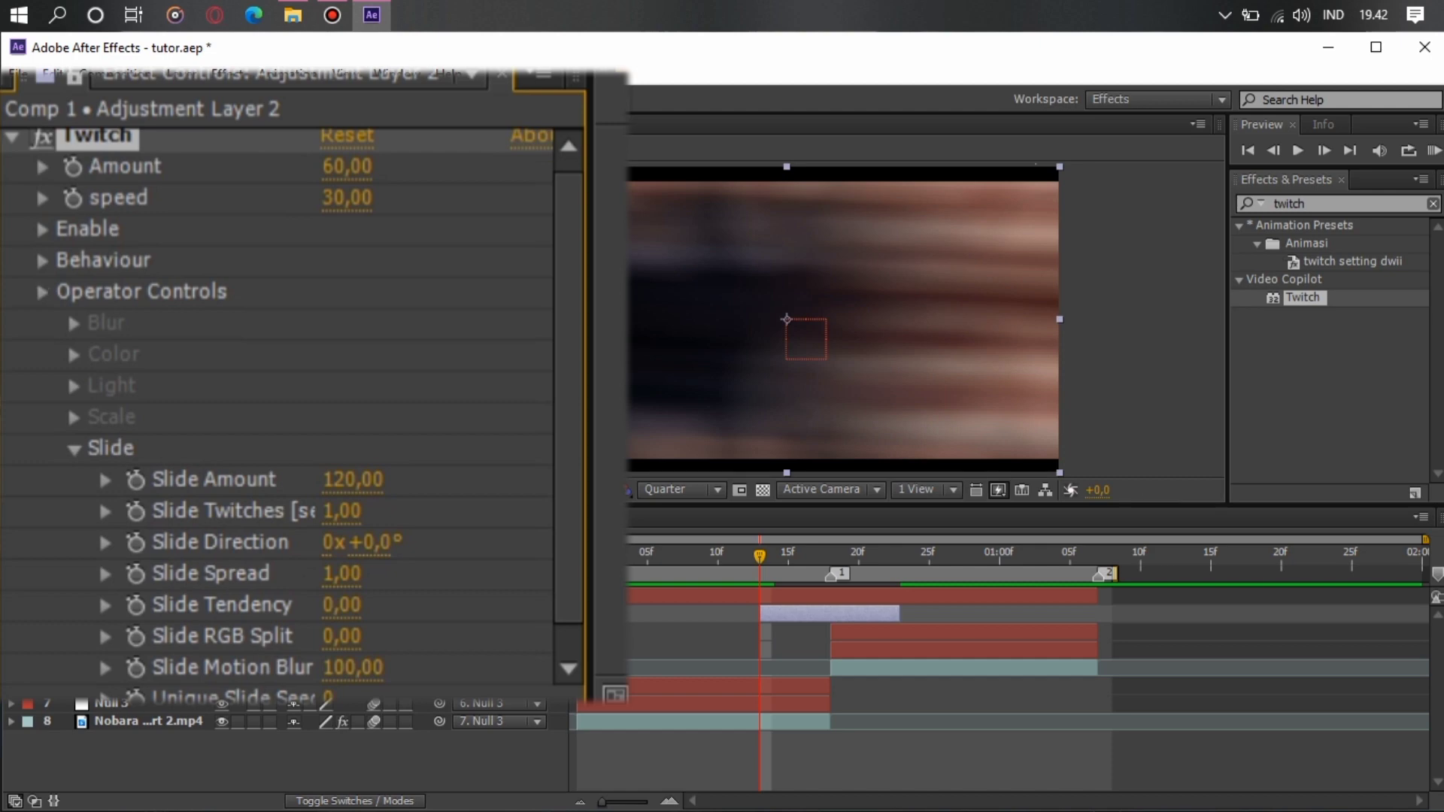
pyautogui.click(43, 292)
# Add a Twitch Amount keyframe of 60 at the cut, 0;00;00;18, and reveal the layer's keyframes.
pyautogui.click(347, 174)
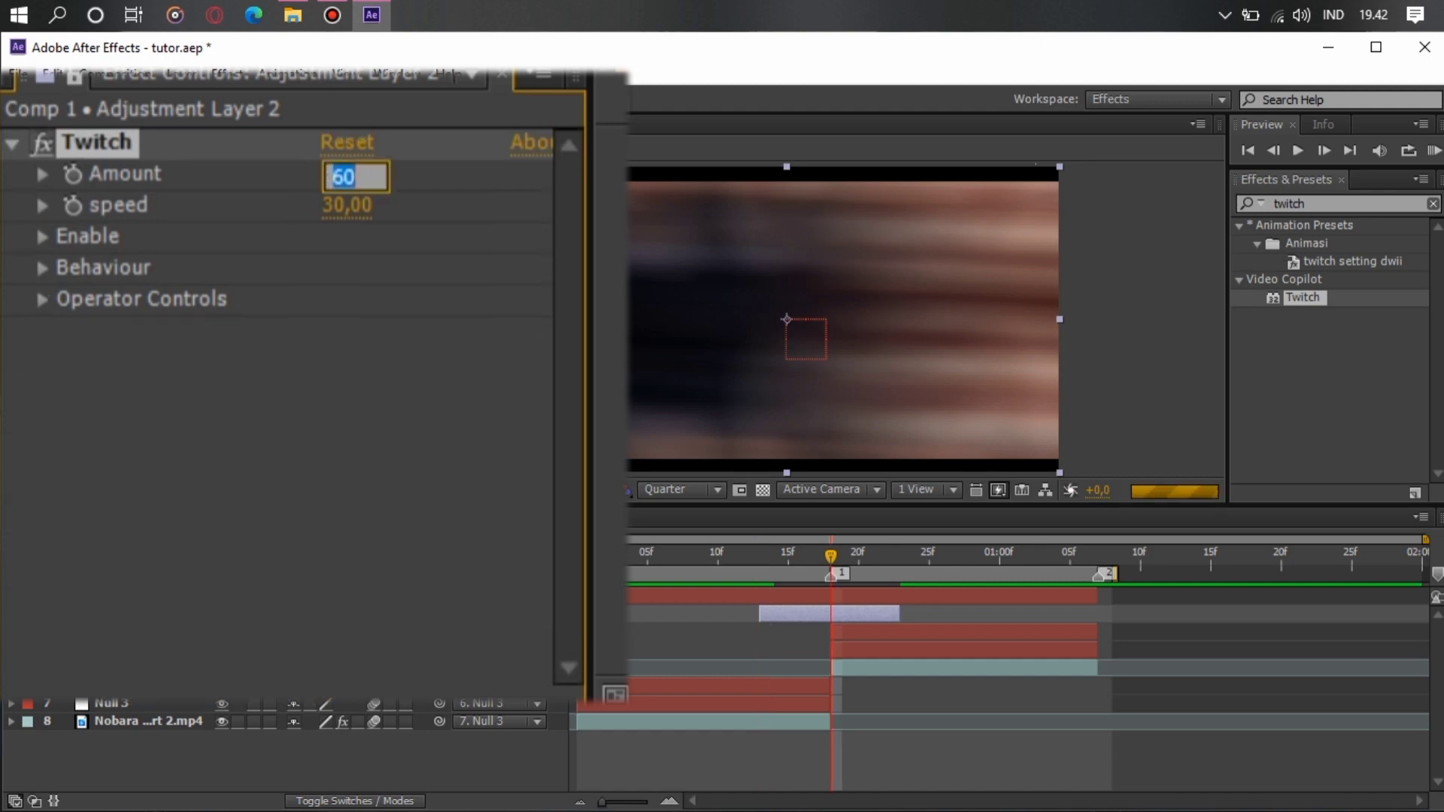
pyautogui.press('Return')
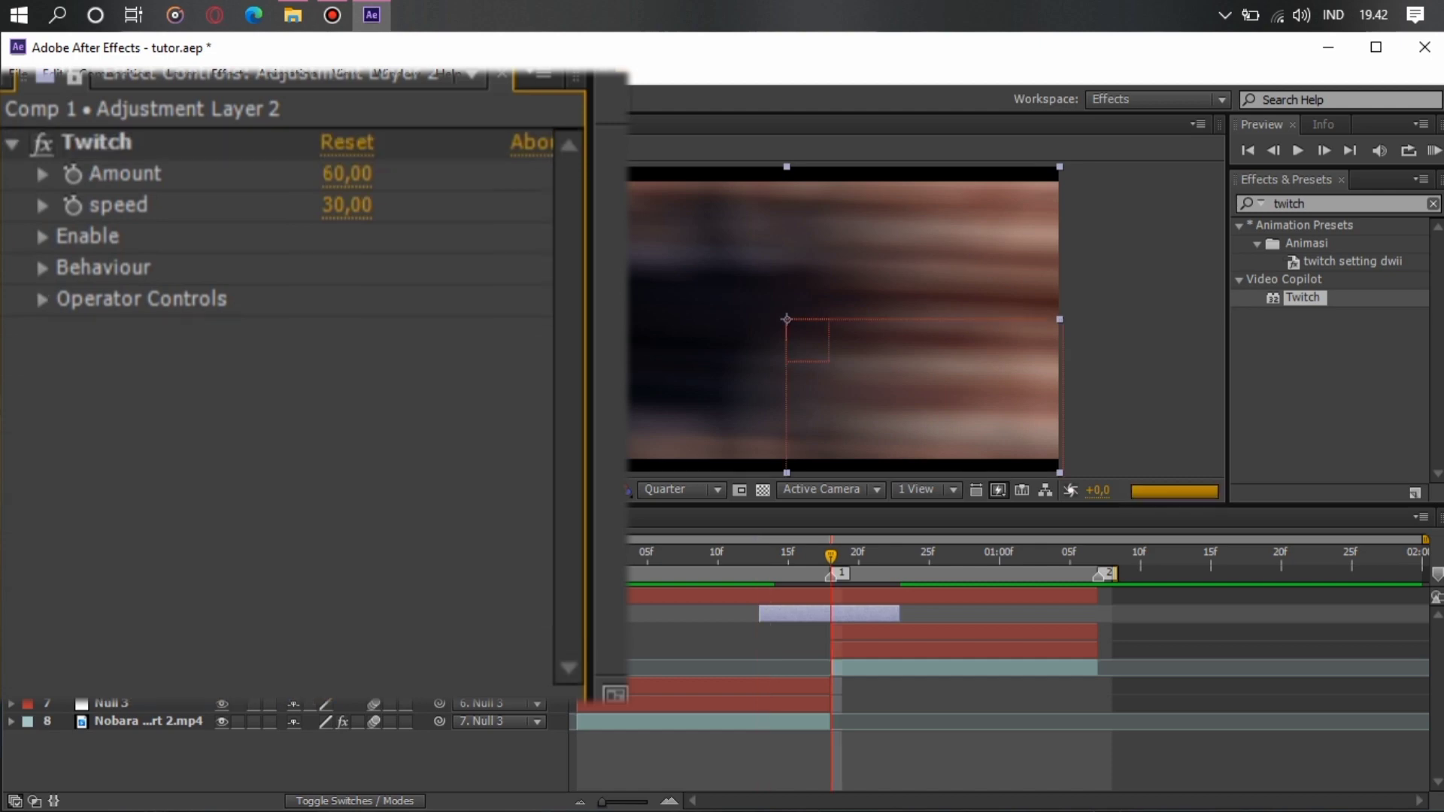
pyautogui.moveTo(831, 556); pyautogui.dragTo(759, 556)
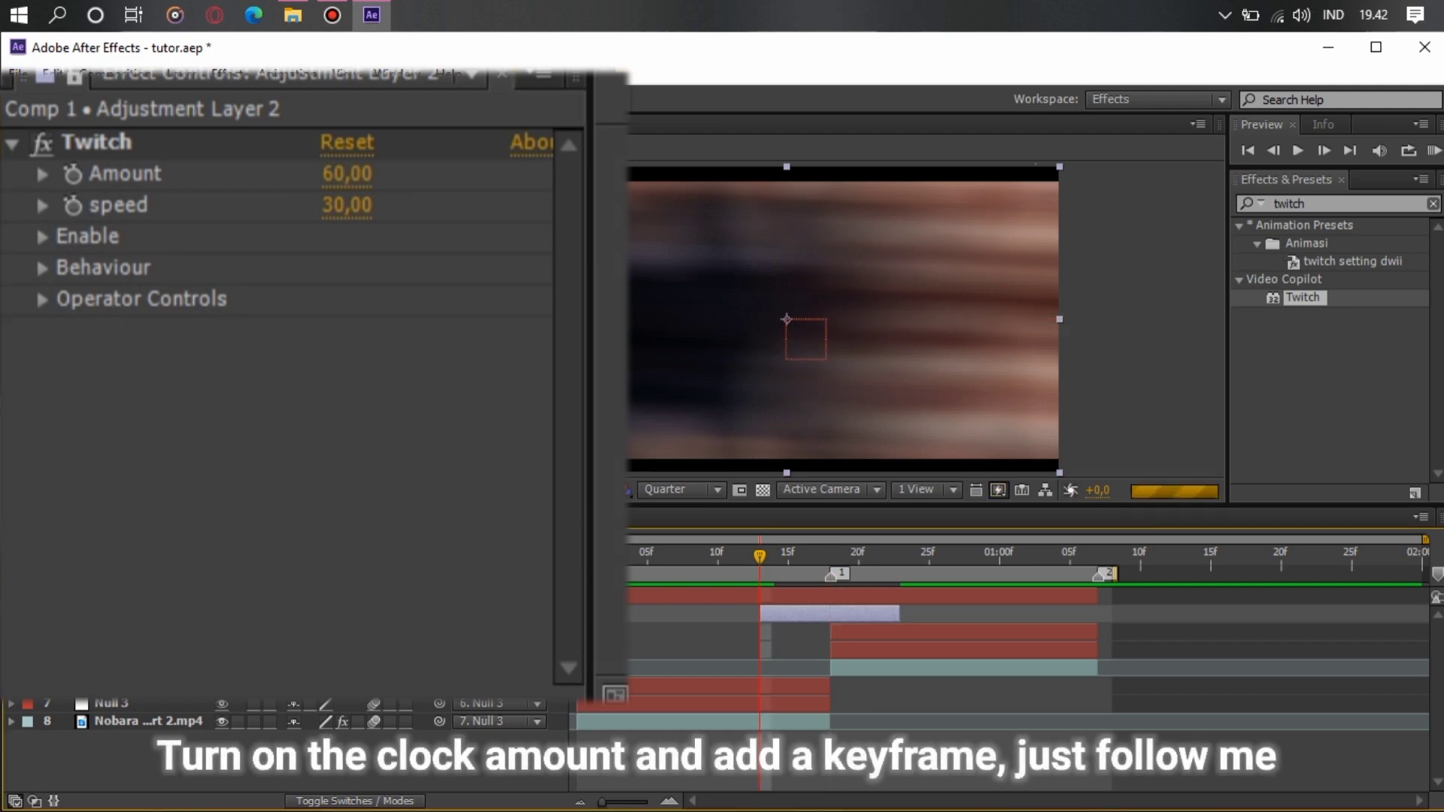
pyautogui.press('1')
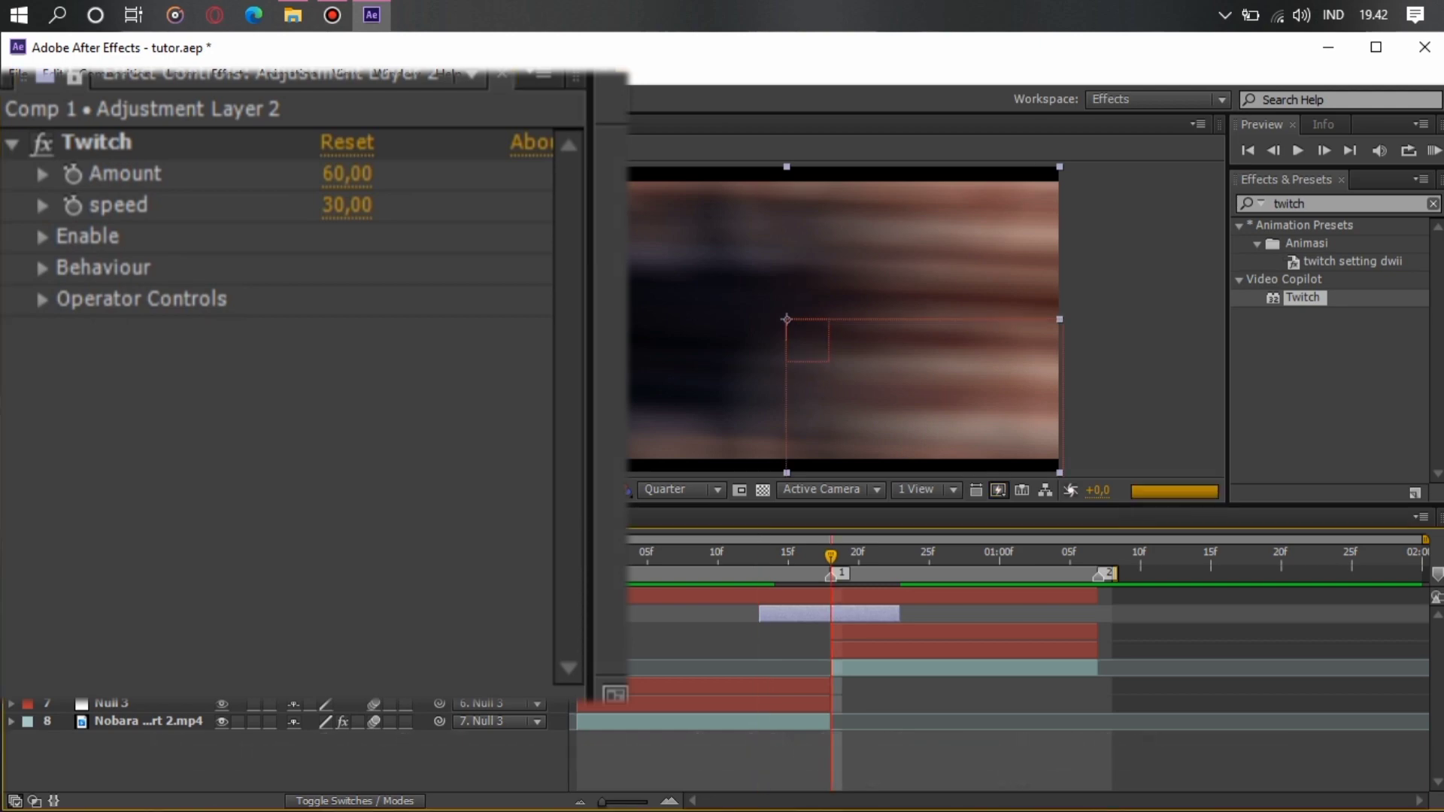
pyautogui.click(43, 237)
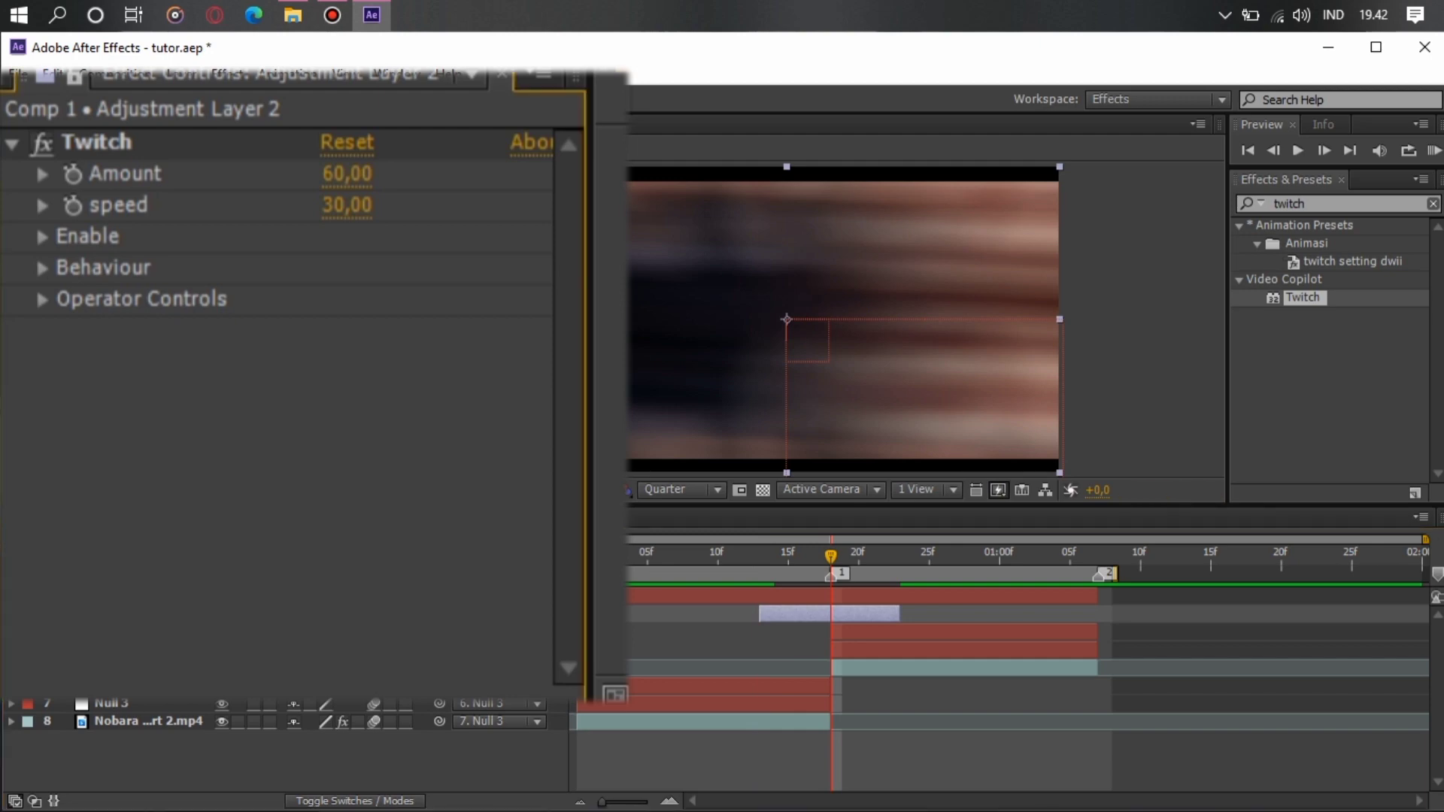
pyautogui.click(73, 174)
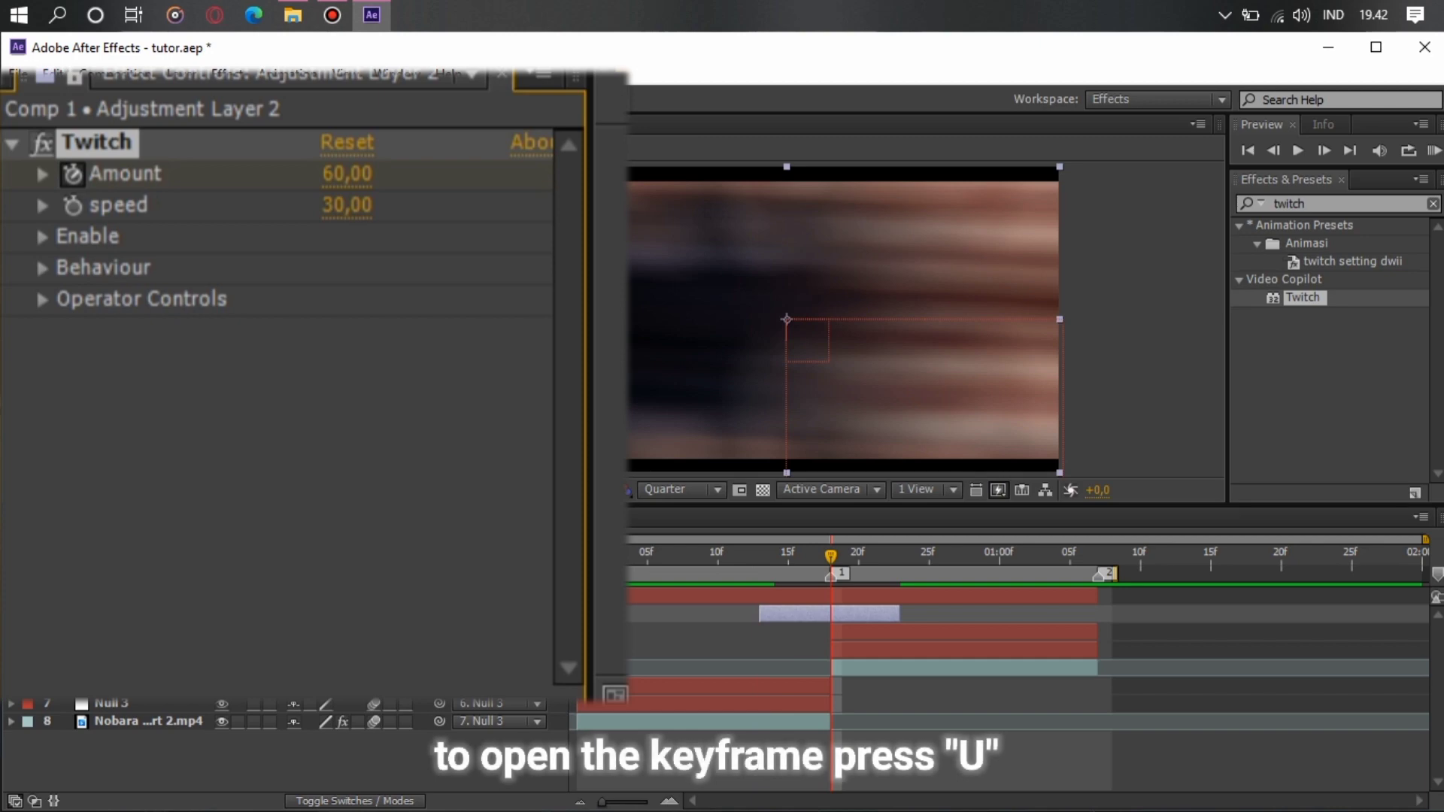
pyautogui.press('u')
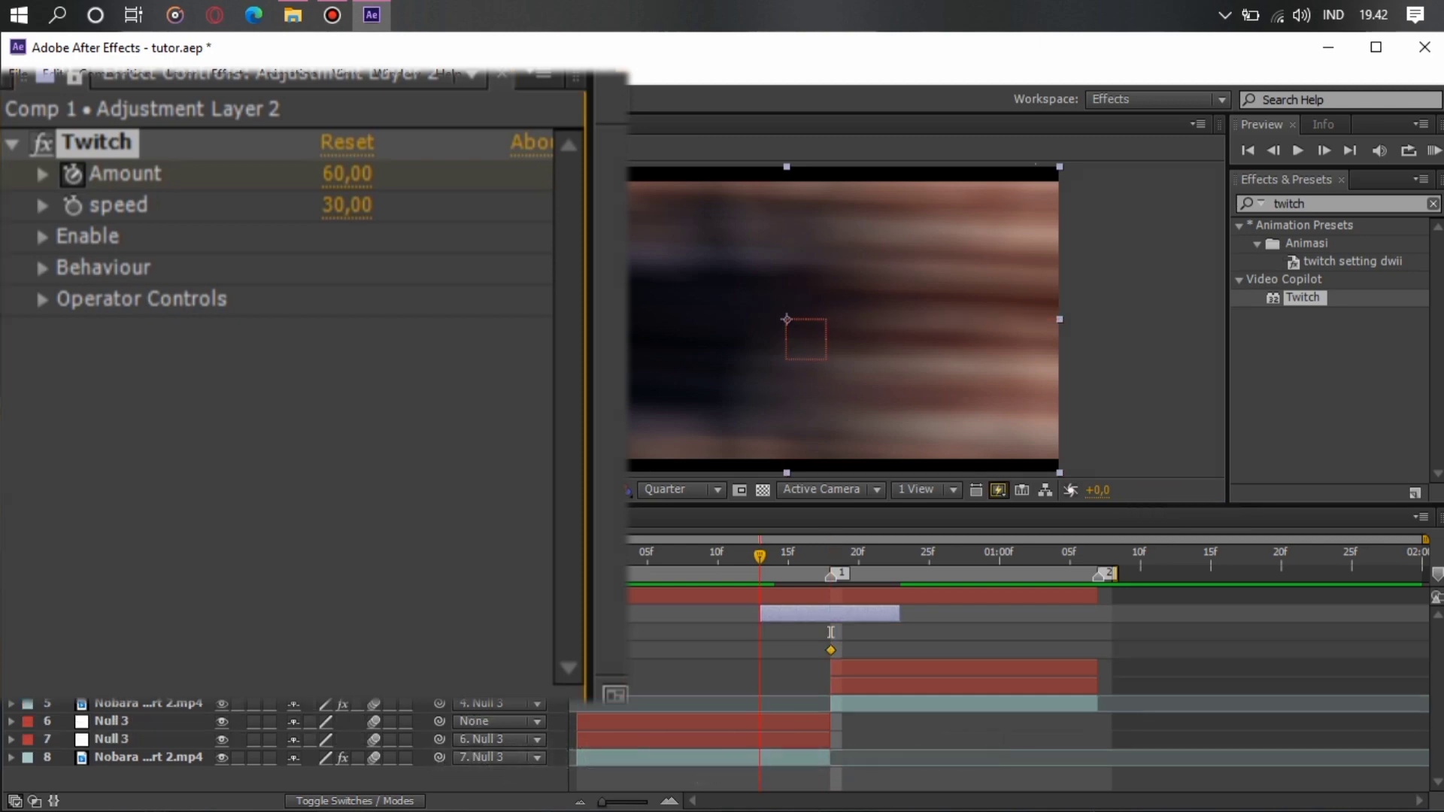
# Add Twitch Amount keyframes of 0 at the adjustment layer's start (0;00;00;13) and end (0;00;00;23).
pyautogui.moveTo(831, 632); pyautogui.dragTo(760, 632)
pyautogui.click(347, 173)
pyautogui.write('0')
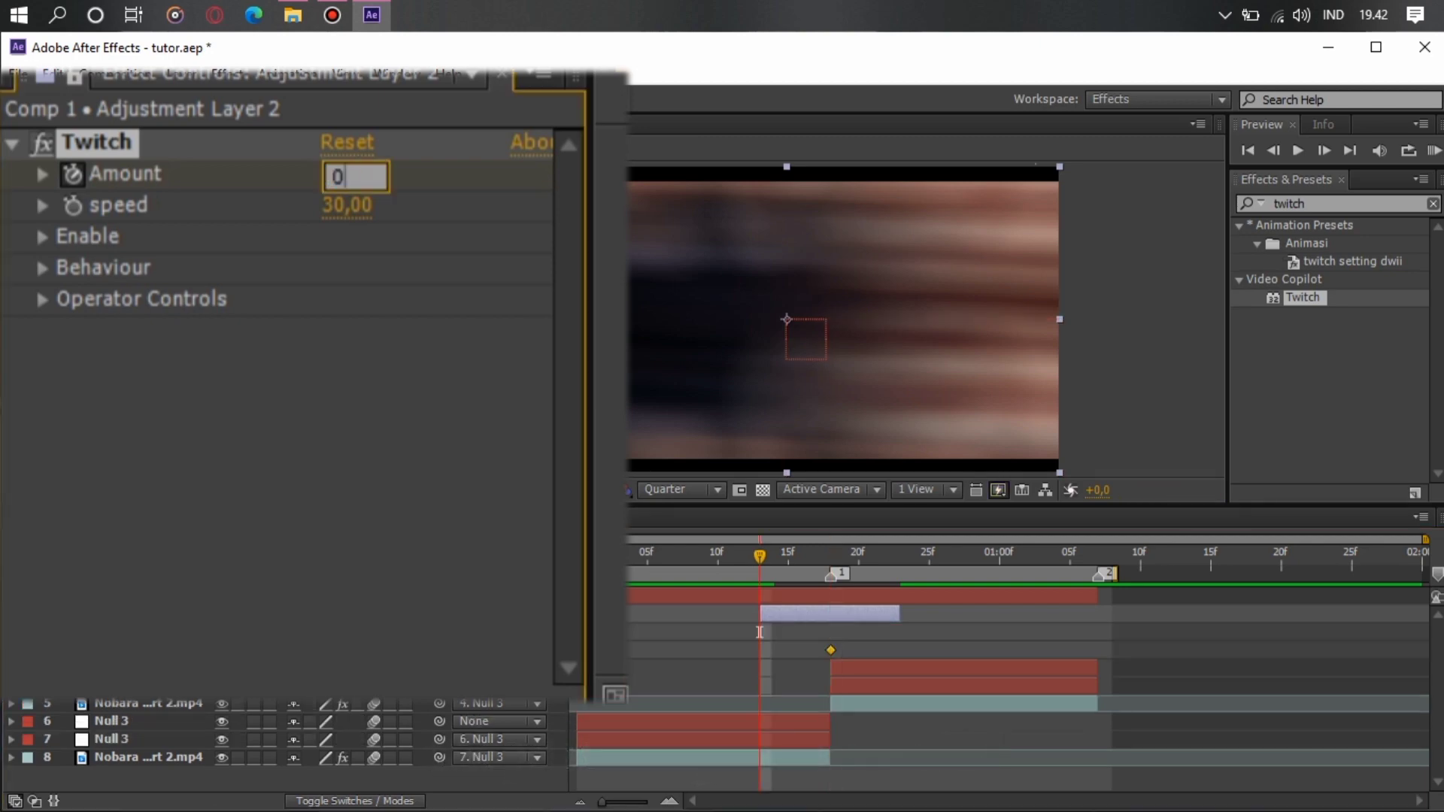
pyautogui.press('Return')
pyautogui.moveTo(760, 632); pyautogui.dragTo(901, 632)
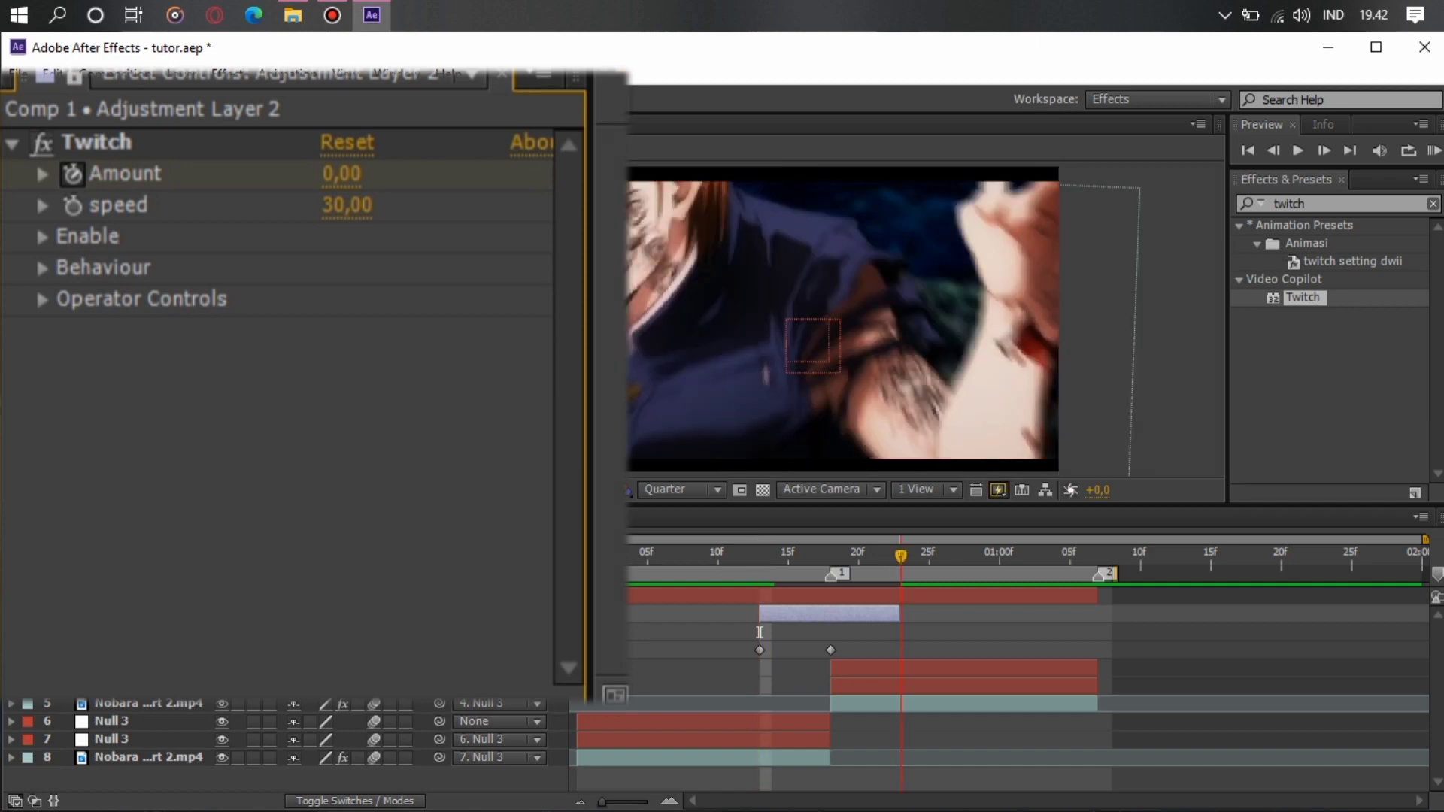
pyautogui.click(347, 174)
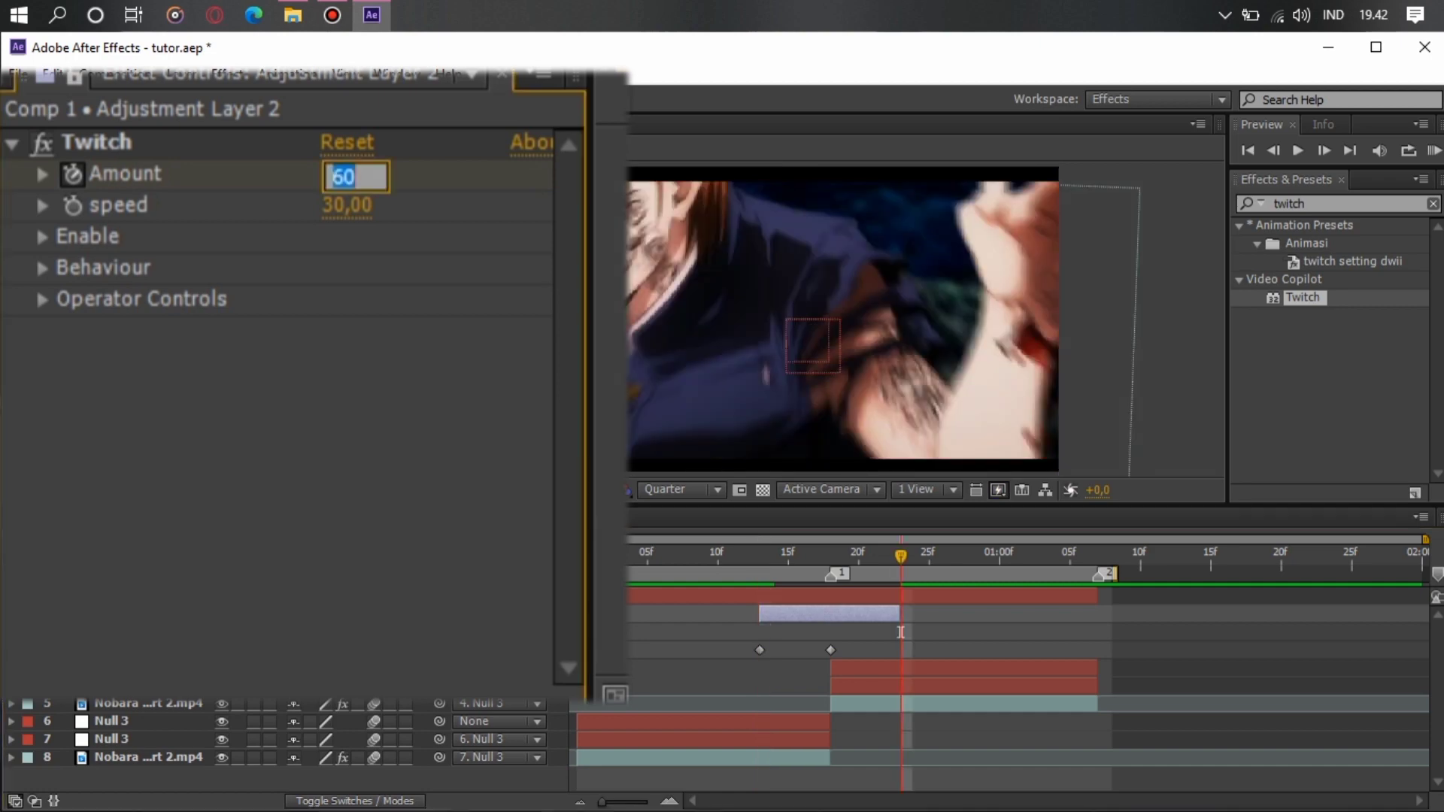
pyautogui.write('0')
pyautogui.press('Return')
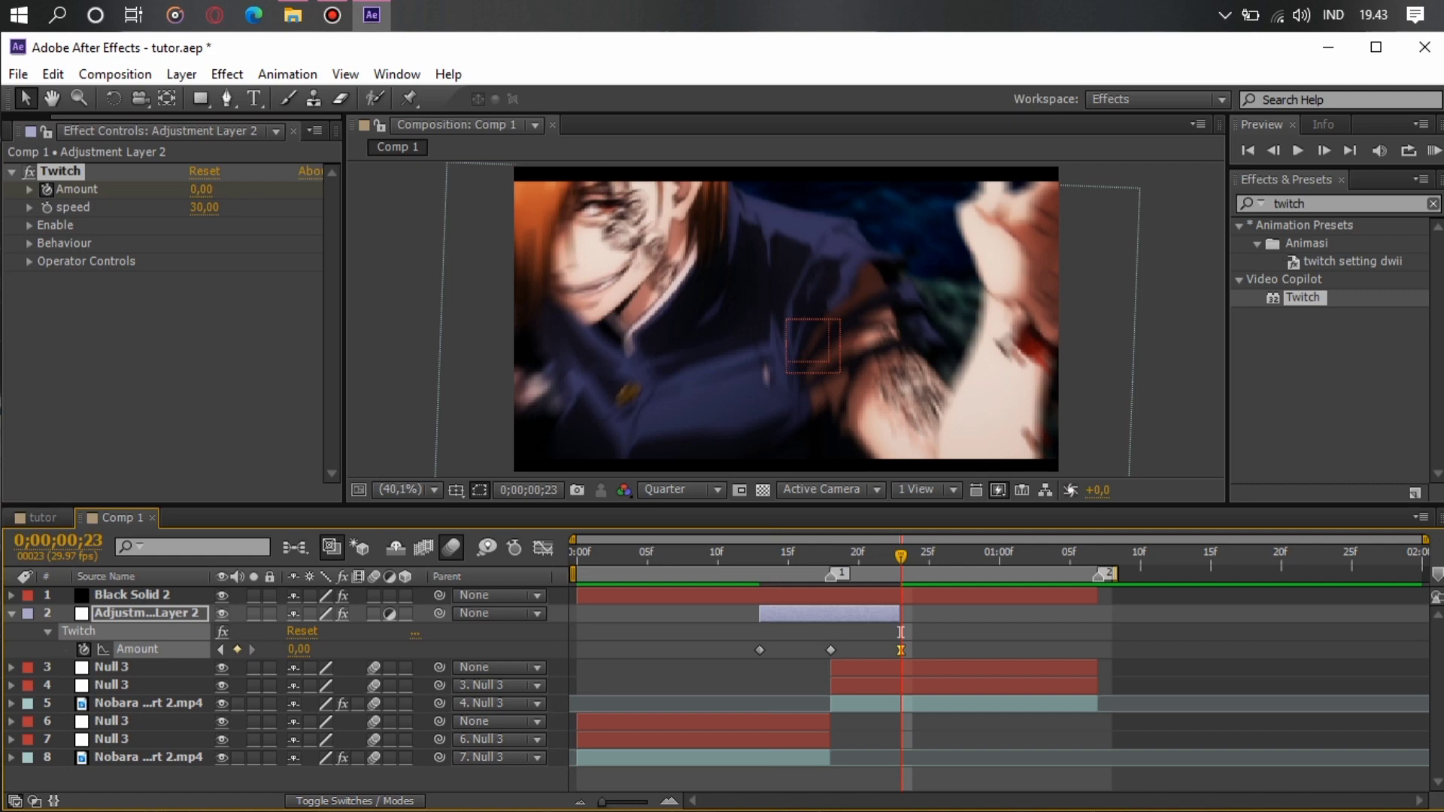
# Preview the finished transition in the tutor composition.
pyautogui.click(43, 517)
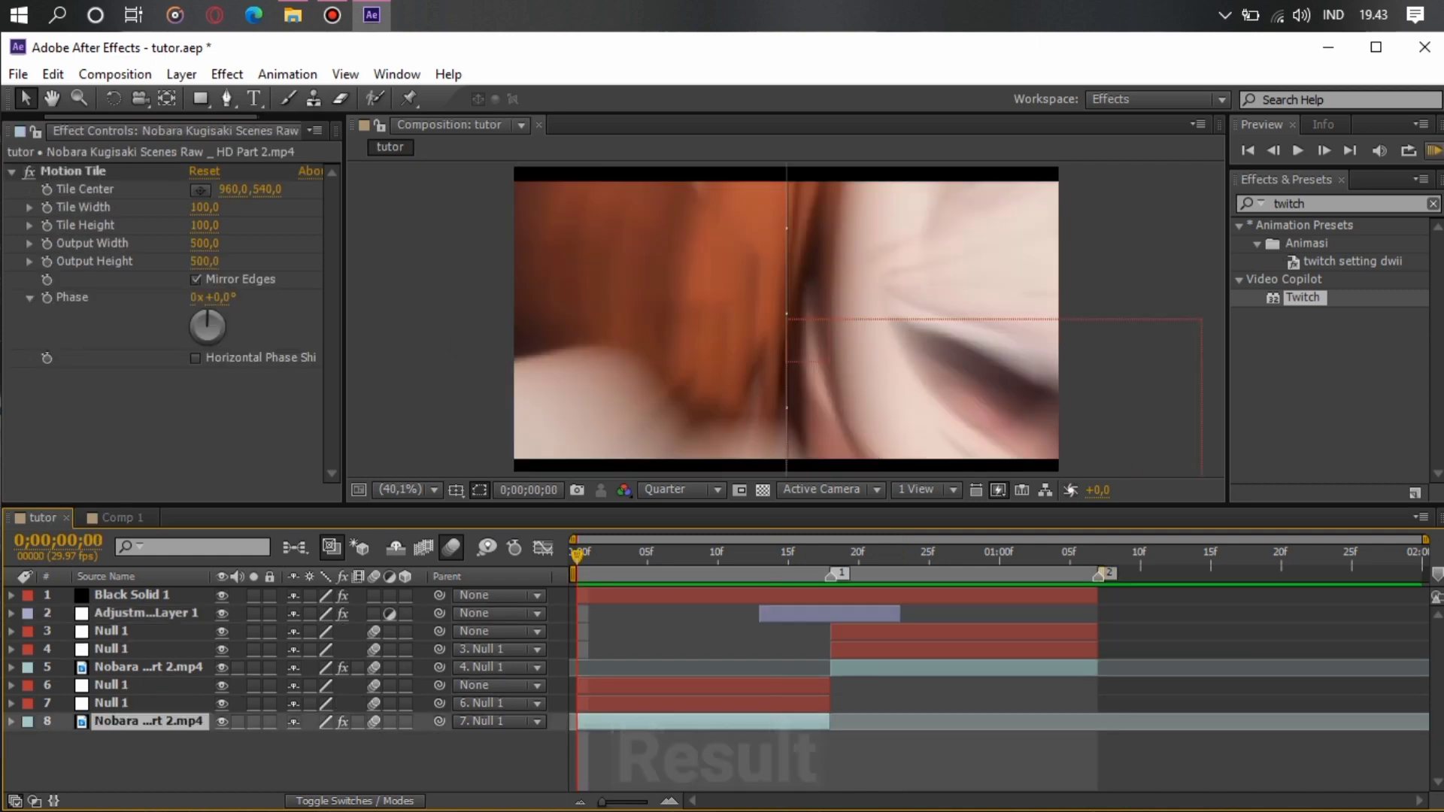
pyautogui.click(1434, 151)
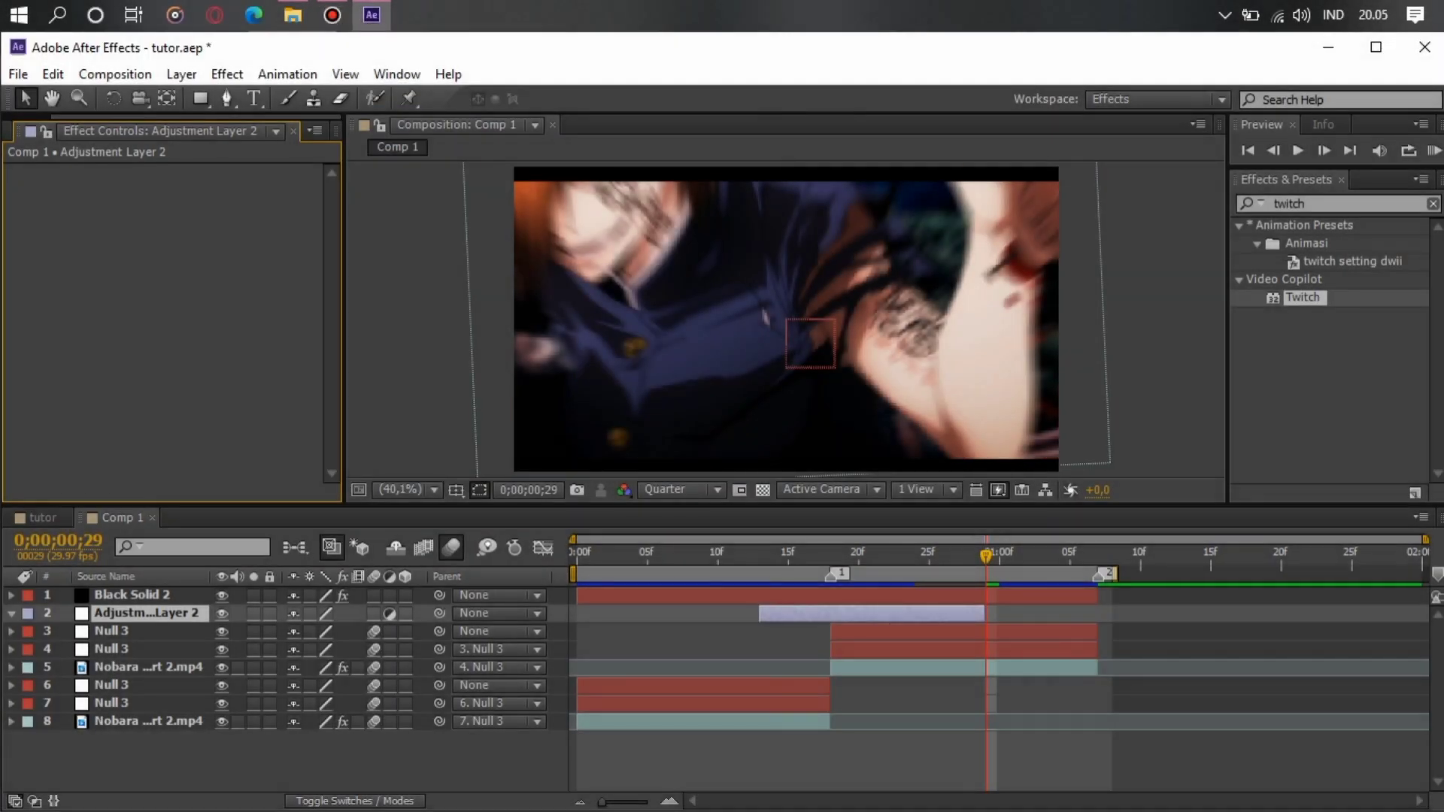
# Apply the Twitch effect to Adjustment Layer 2 in Comp 1.
pyautogui.click(112, 704)
pyautogui.click(226, 759)
pyautogui.click(147, 614)
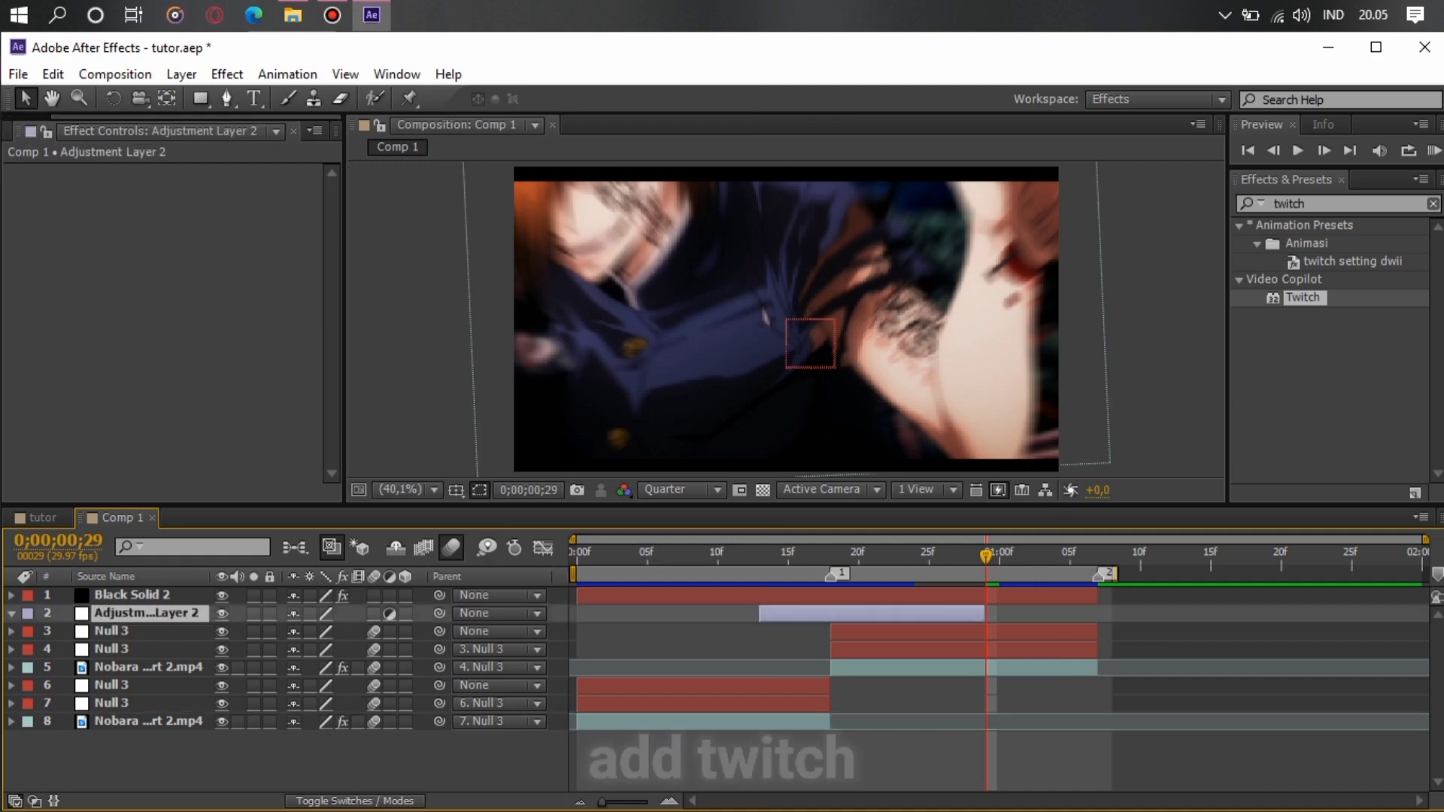
pyautogui.moveTo(1303, 298); pyautogui.dragTo(193, 298)
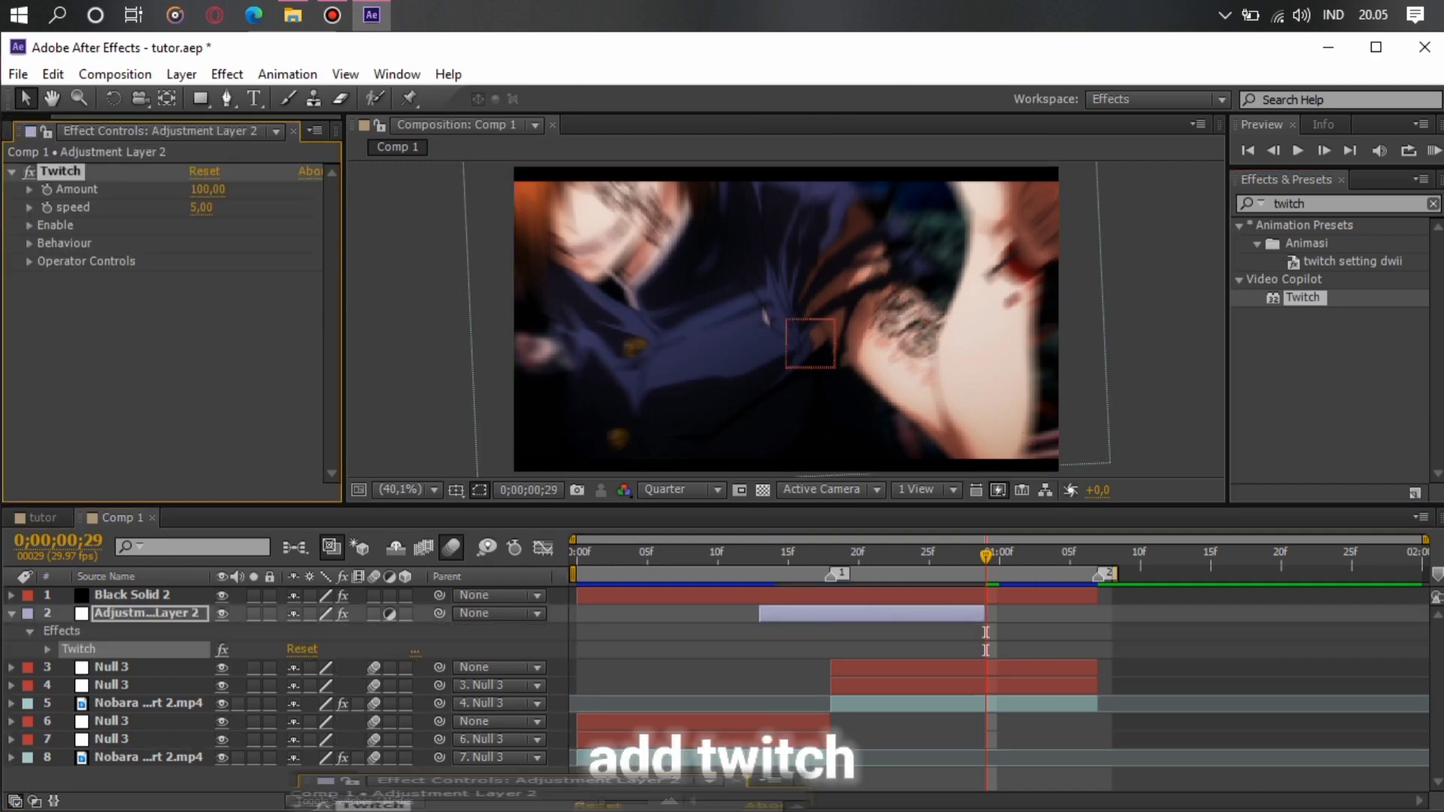
# Set the Twitch effect's Amount to 50 and speed to 50 on Adjustment Layer 2.
pyautogui.write('50')
pyautogui.press('Return')
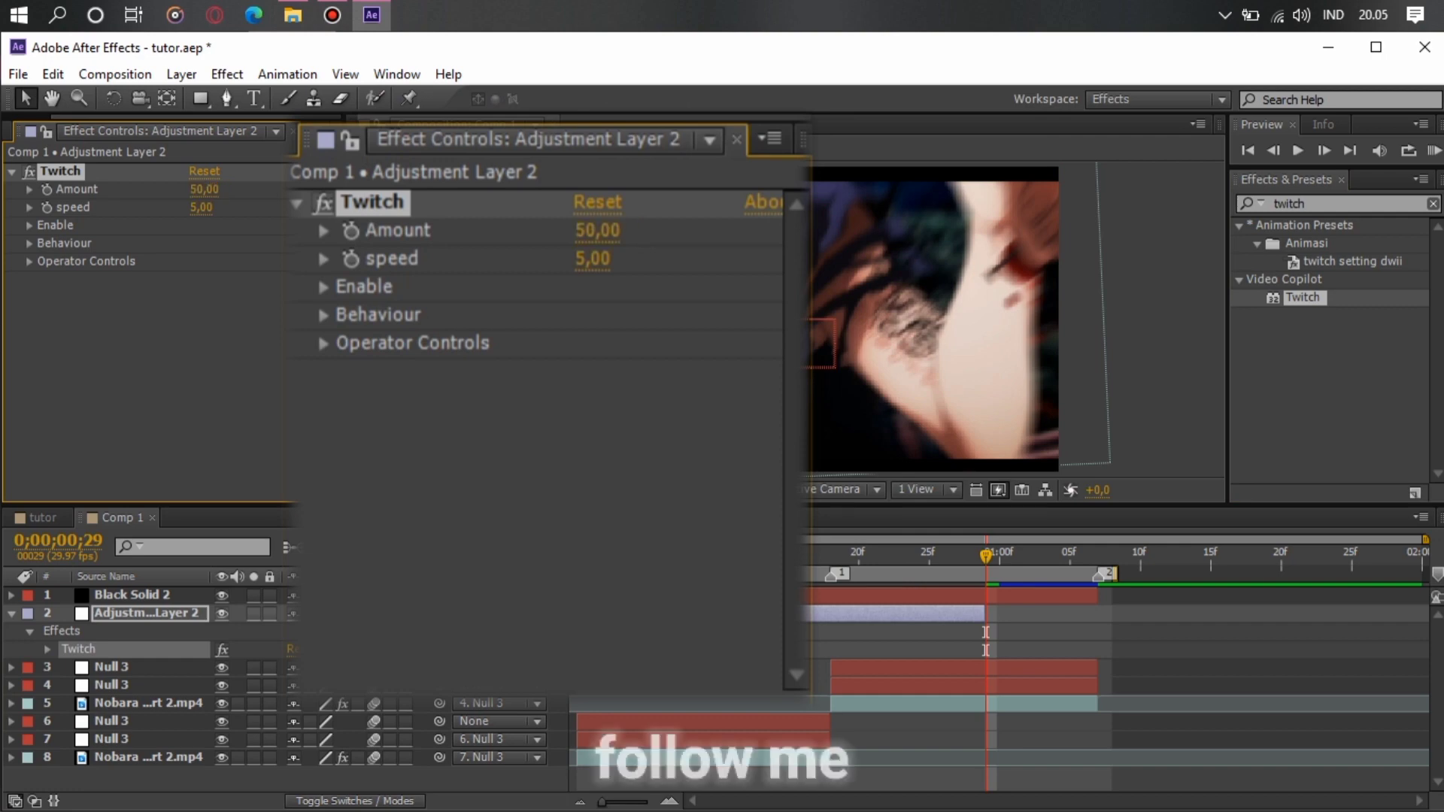
pyautogui.click(201, 207)
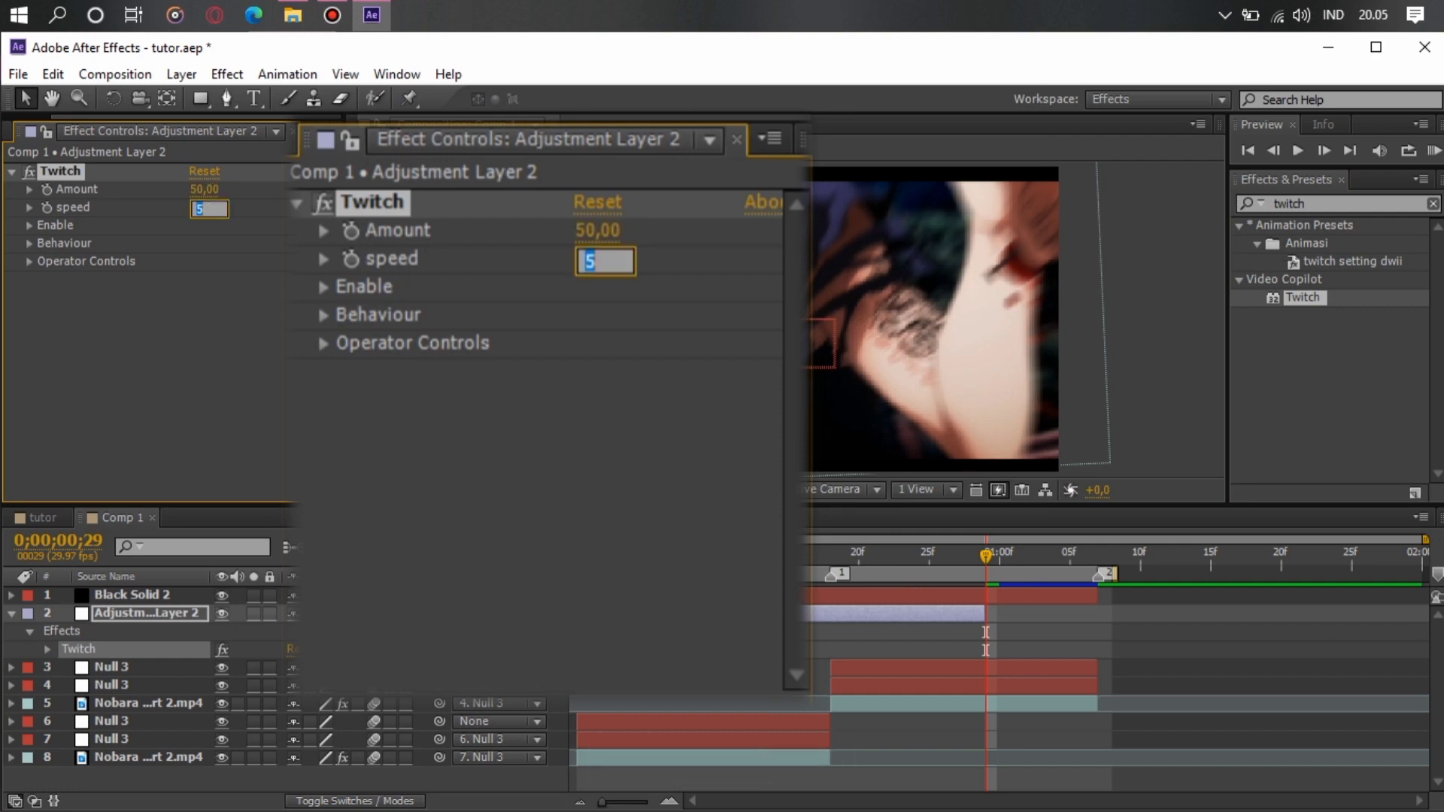
pyautogui.write('50')
pyautogui.press('Return')
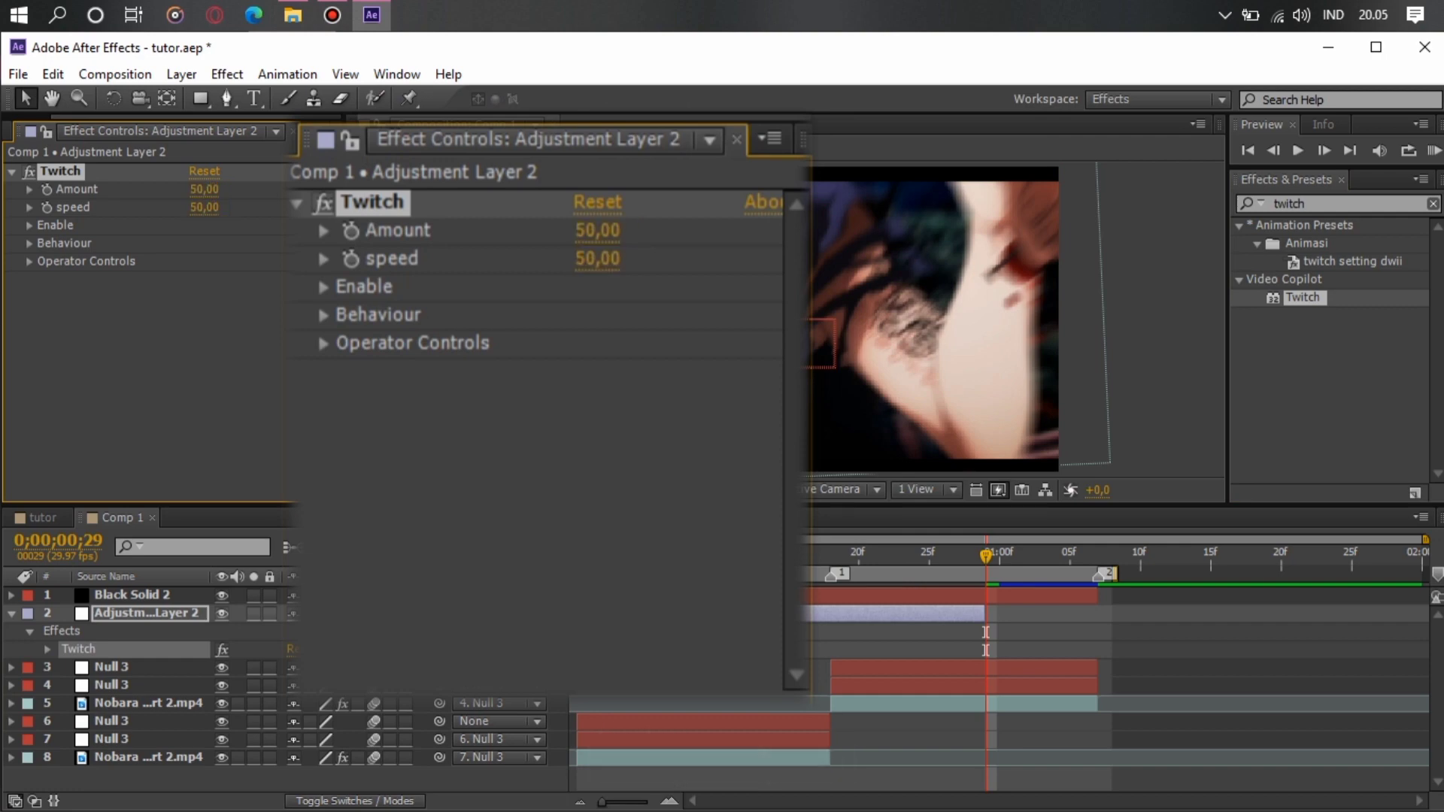
# Enable the Light and Slide operators of the Twitch effect.
pyautogui.click(166, 339)
pyautogui.click(28, 225)
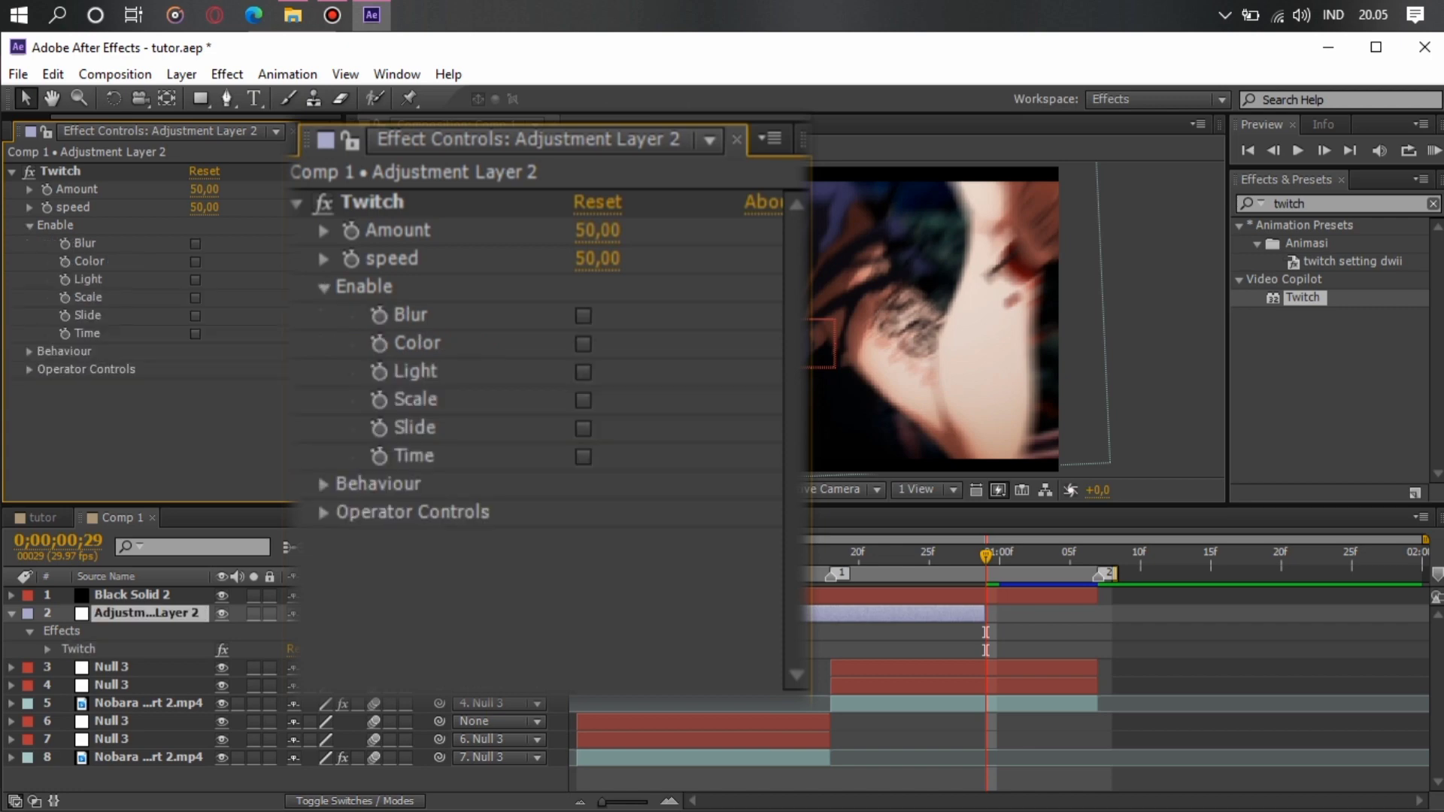
pyautogui.click(196, 280)
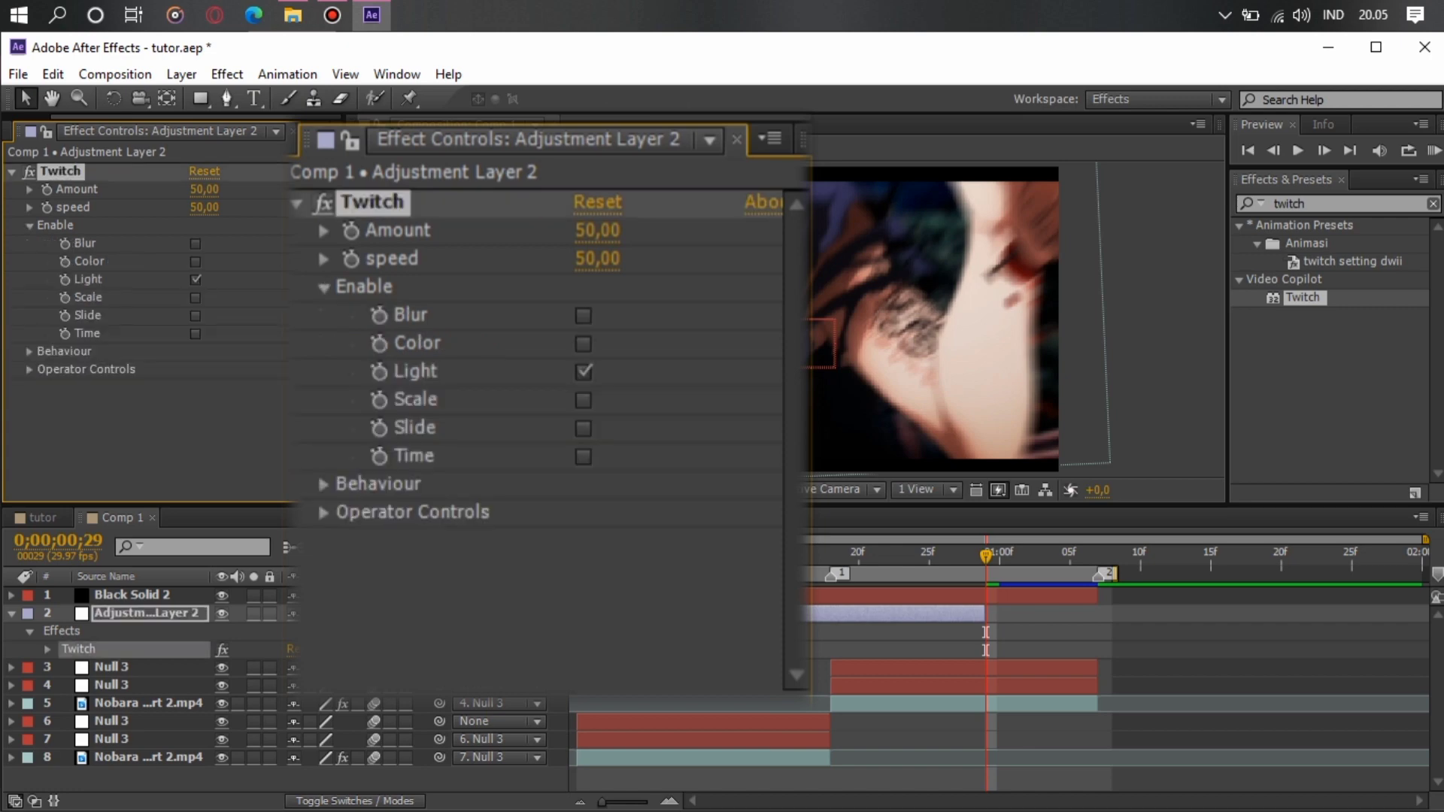
pyautogui.click(29, 225)
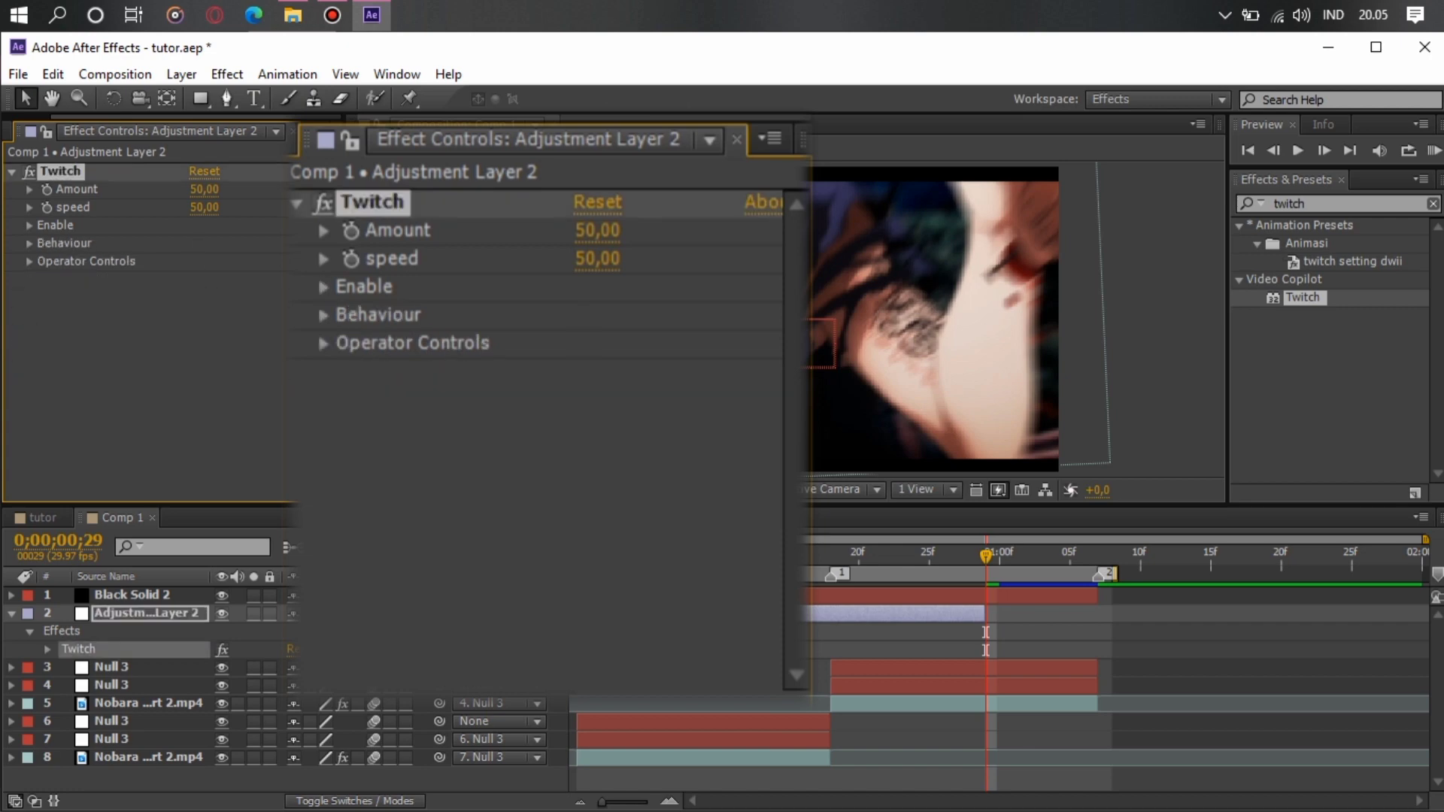
# Set Light Amount to 220 in the Twitch effect's Light operator controls.
pyautogui.click(28, 262)
pyautogui.click(47, 315)
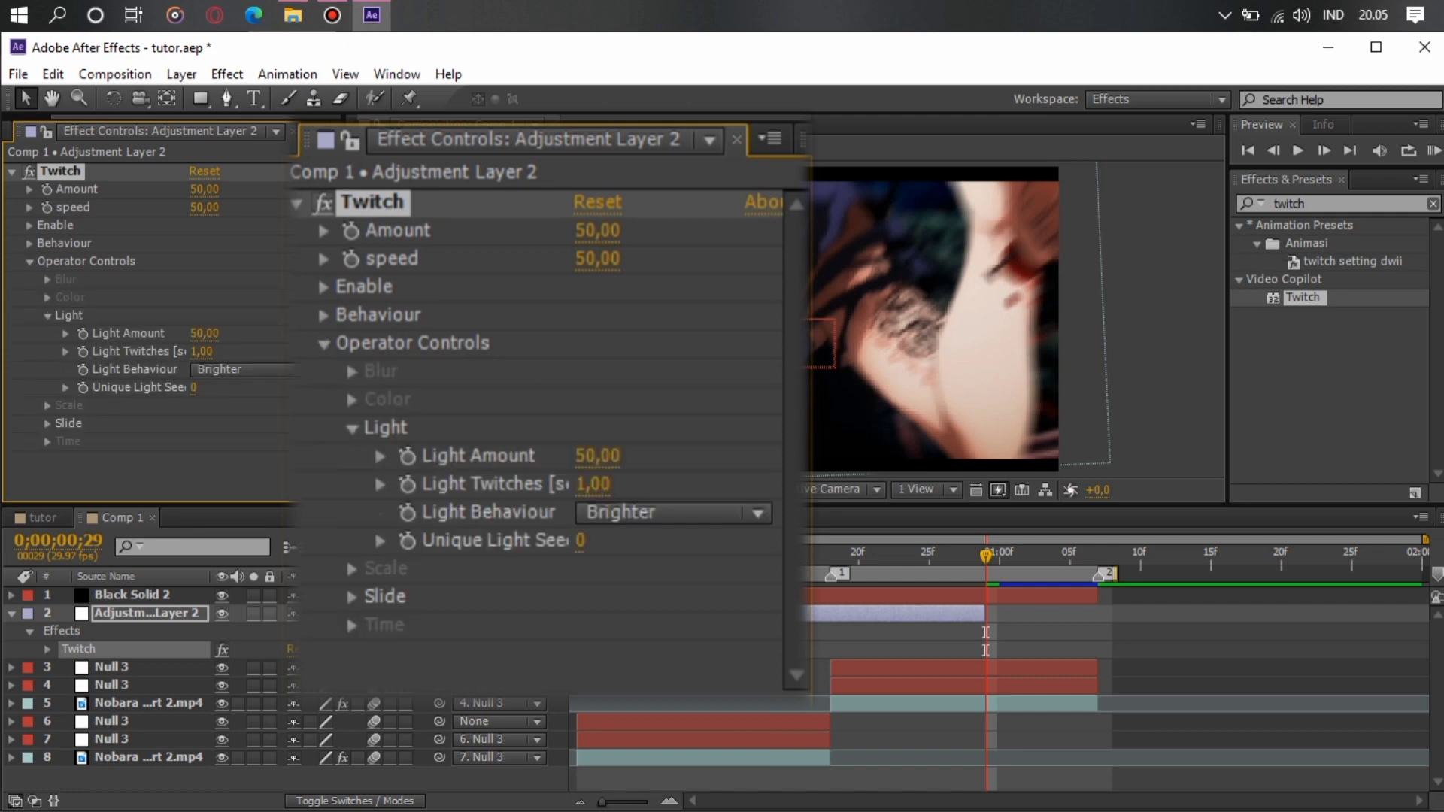
pyautogui.click(204, 333)
pyautogui.write('240')
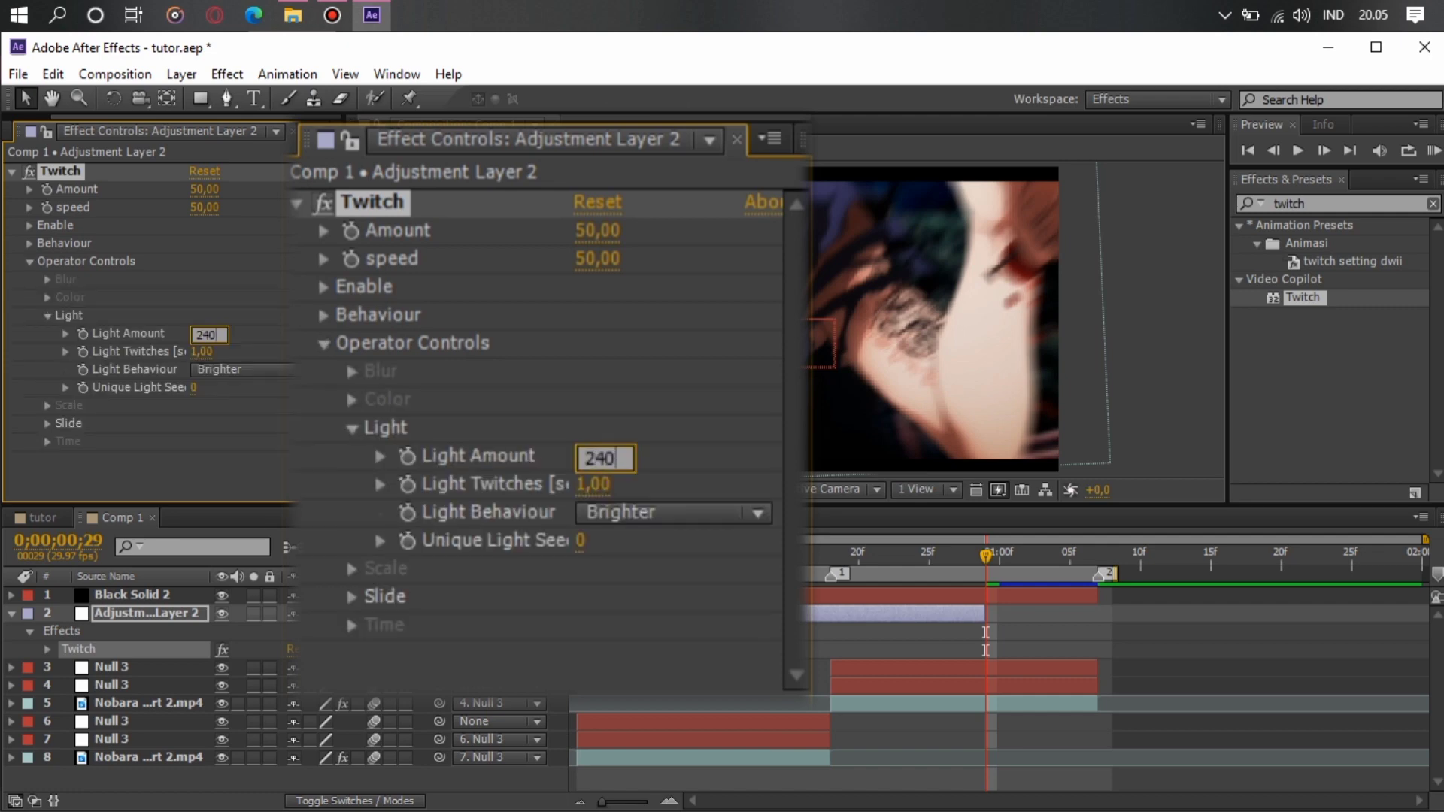
pyautogui.press('BackSpace')
pyautogui.press('BackSpace')
pyautogui.write('20')
pyautogui.press('Return')
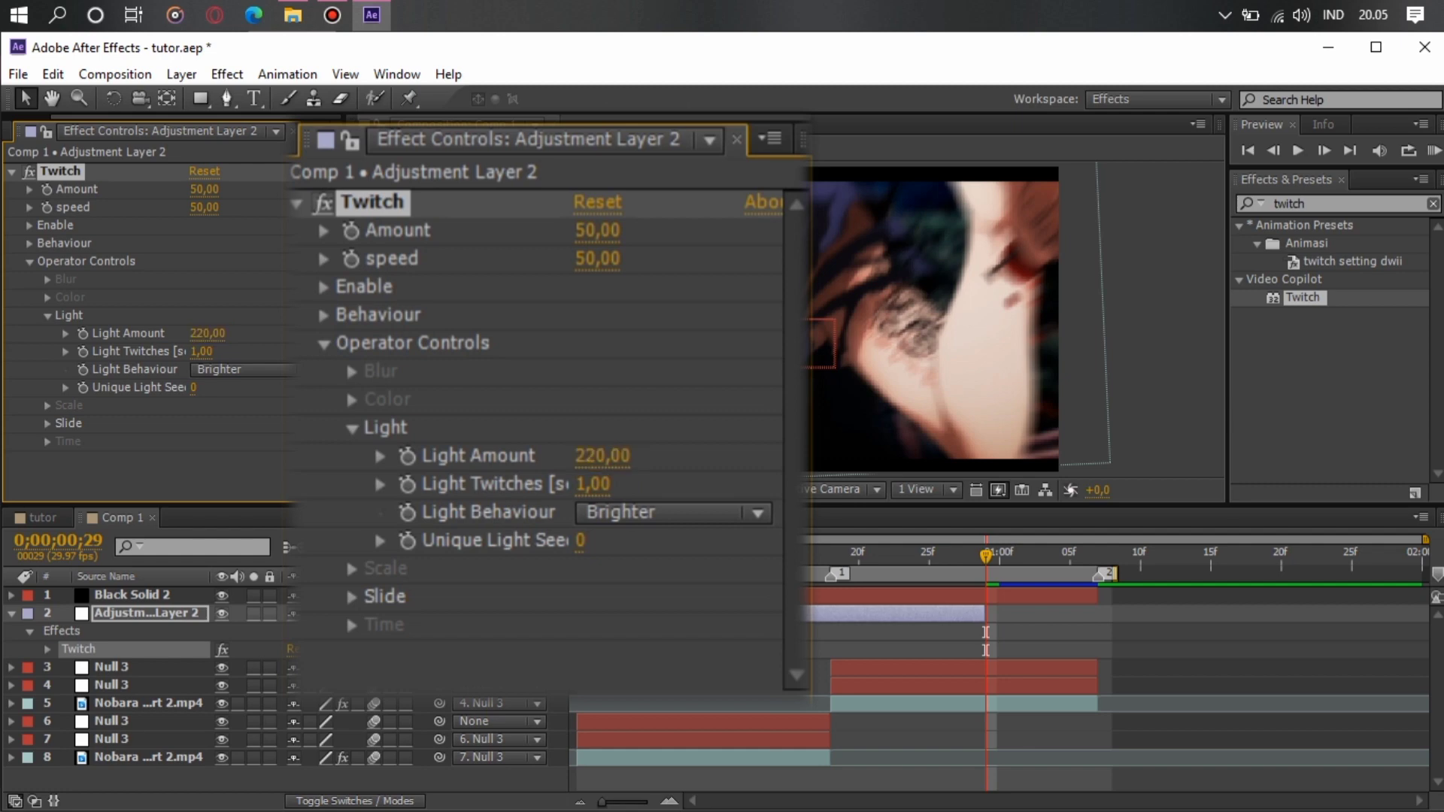
pyautogui.click(47, 316)
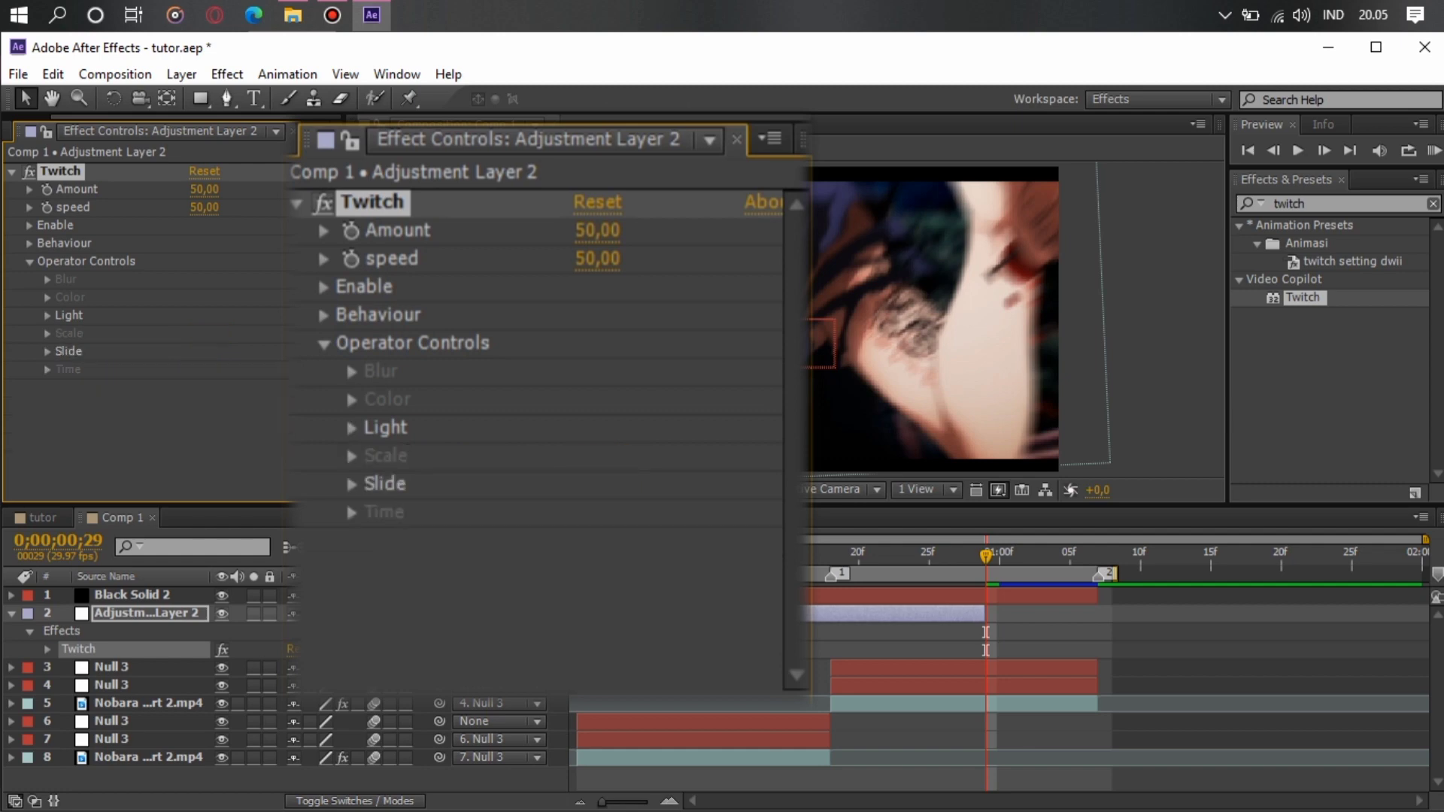
# In Twitch's Slide operator controls, set Slide Amount to 30, Slide Twitches to 2 and Slide RGB Split to 25.
pyautogui.click(43, 353)
pyautogui.click(48, 351)
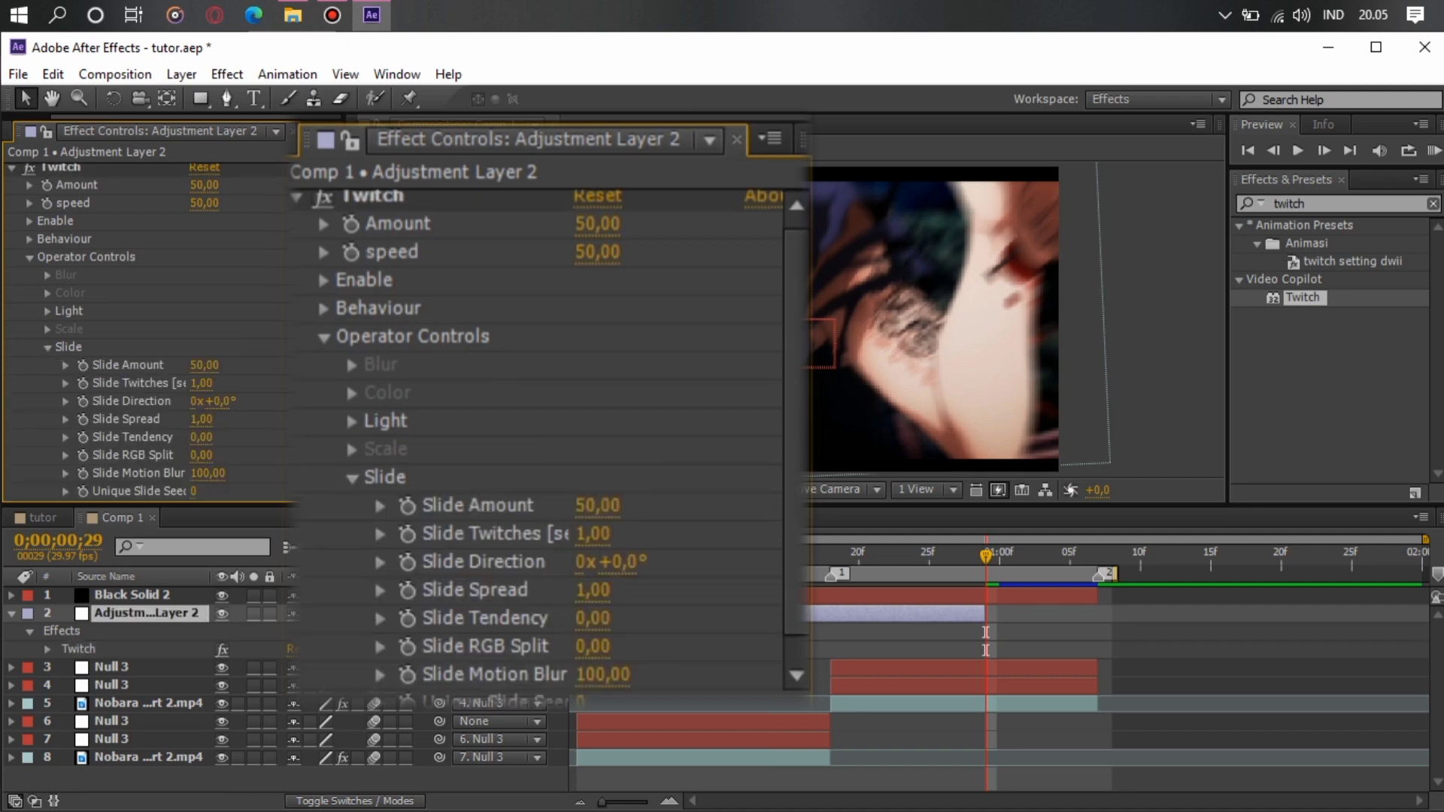
pyautogui.click(204, 366)
pyautogui.write('30')
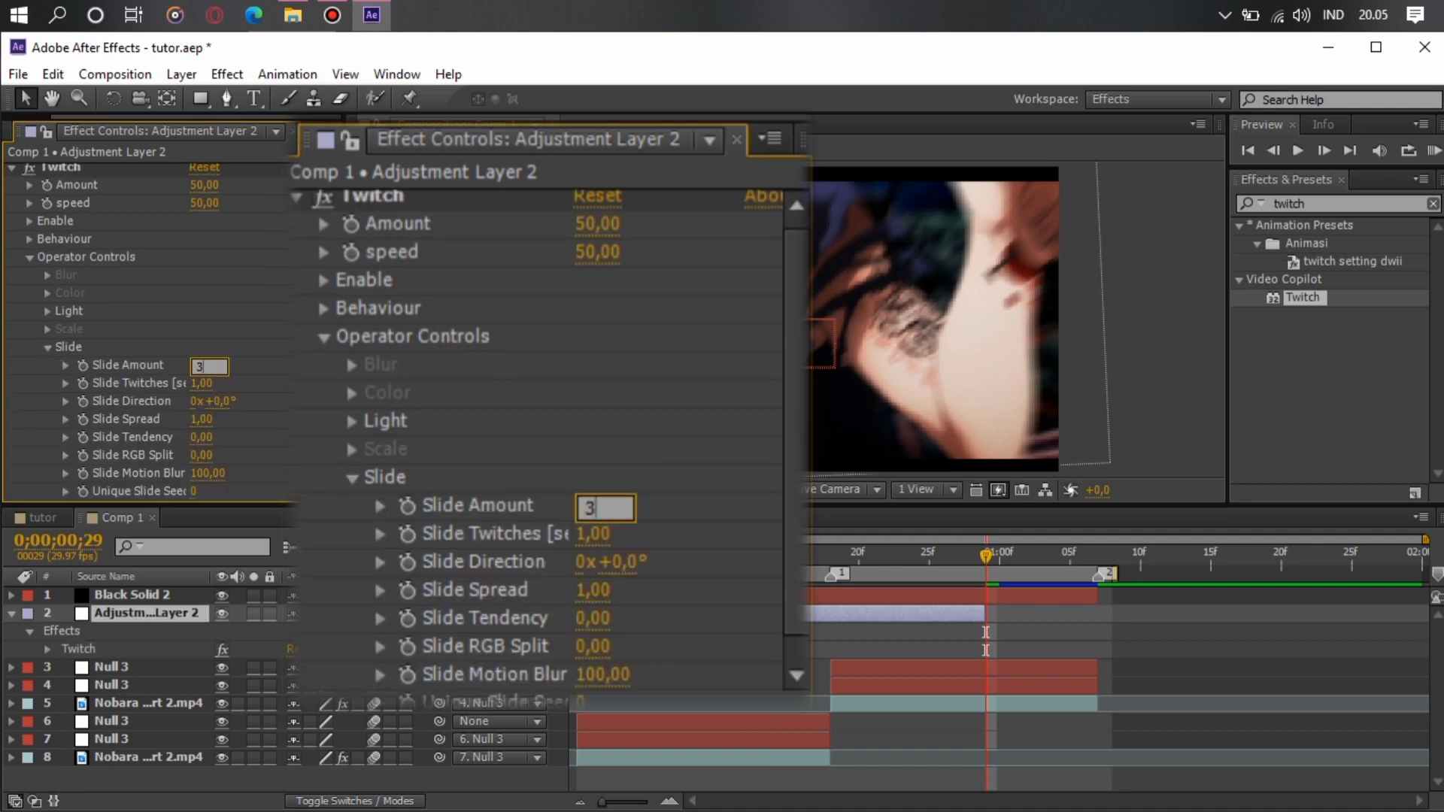
pyautogui.press('Tab')
pyautogui.write('2')
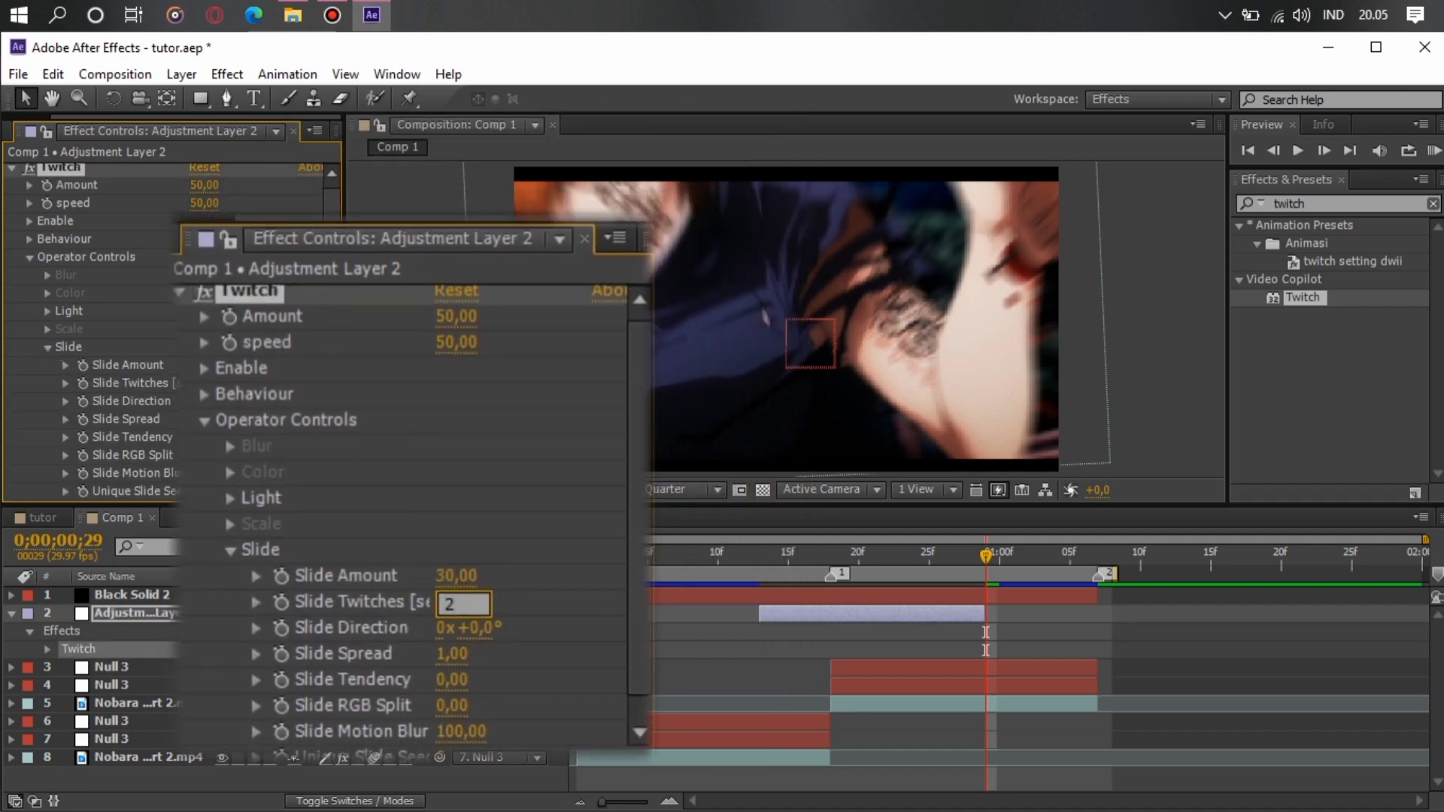
pyautogui.press('Tab')
pyautogui.press('Tab')
pyautogui.press('Tab')
pyautogui.press('Tab')
pyautogui.press('Tab')
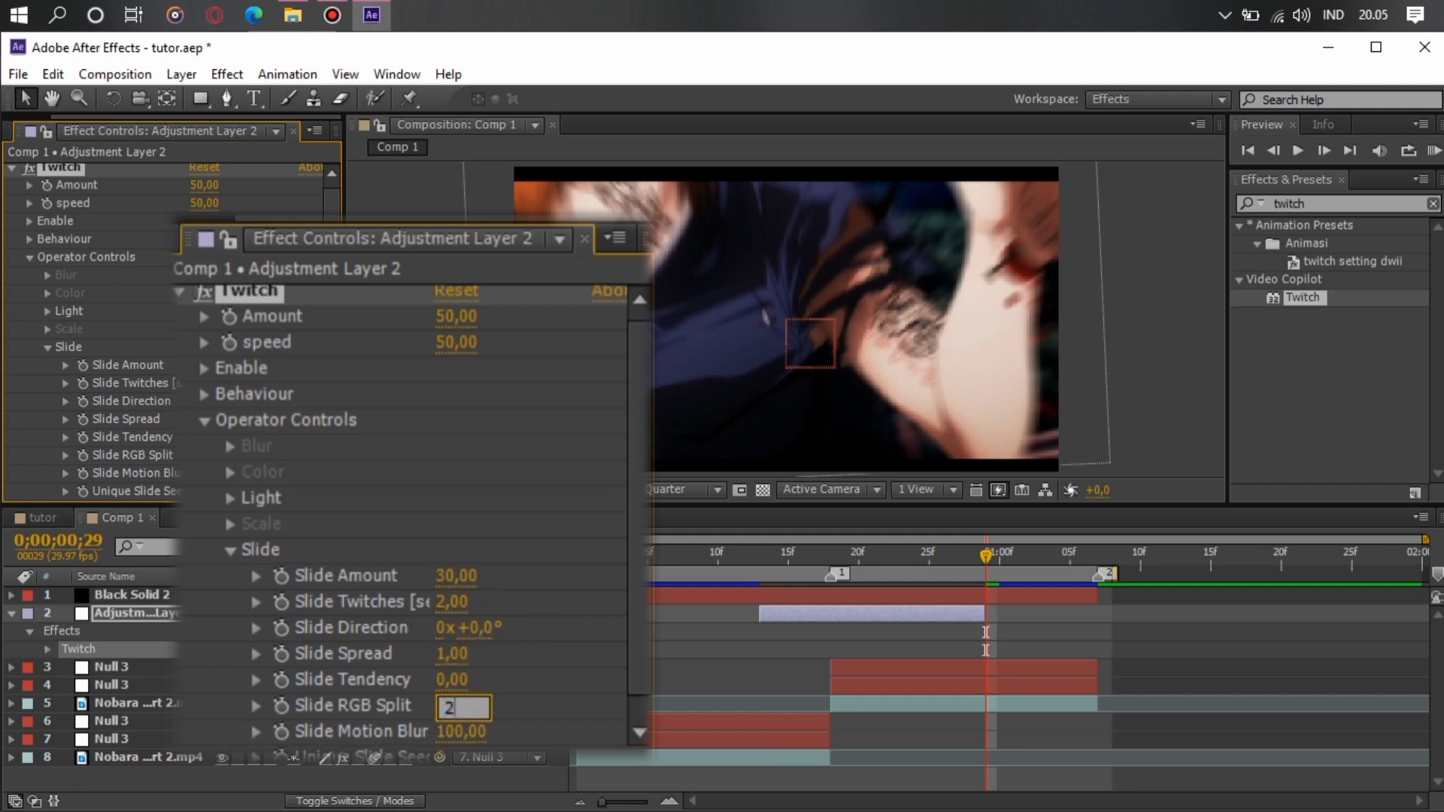
pyautogui.press('Return')
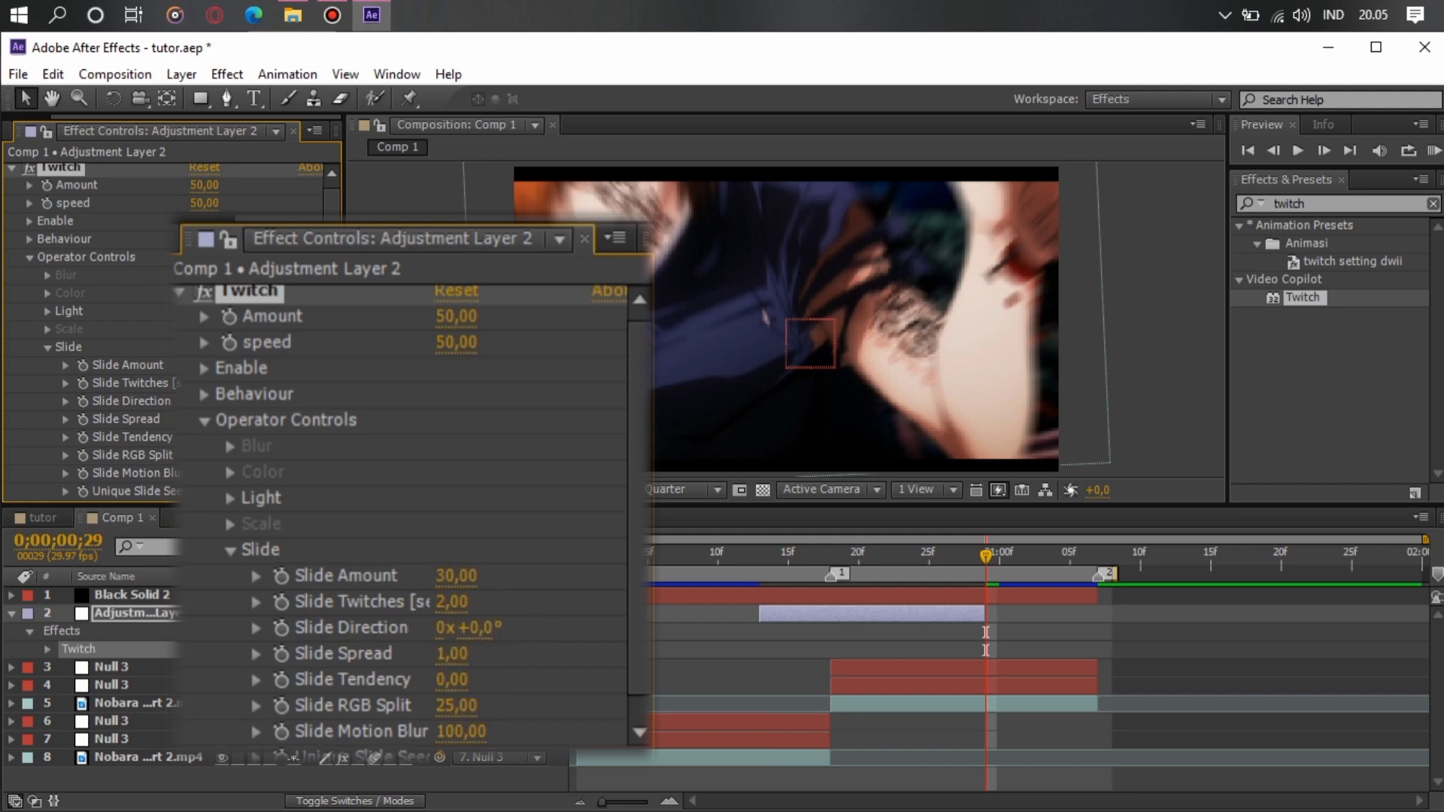
# Set Slide Motion Blur to 75 and collapse the Twitch operator controls.
pyautogui.press('F2')
pyautogui.click(460, 732)
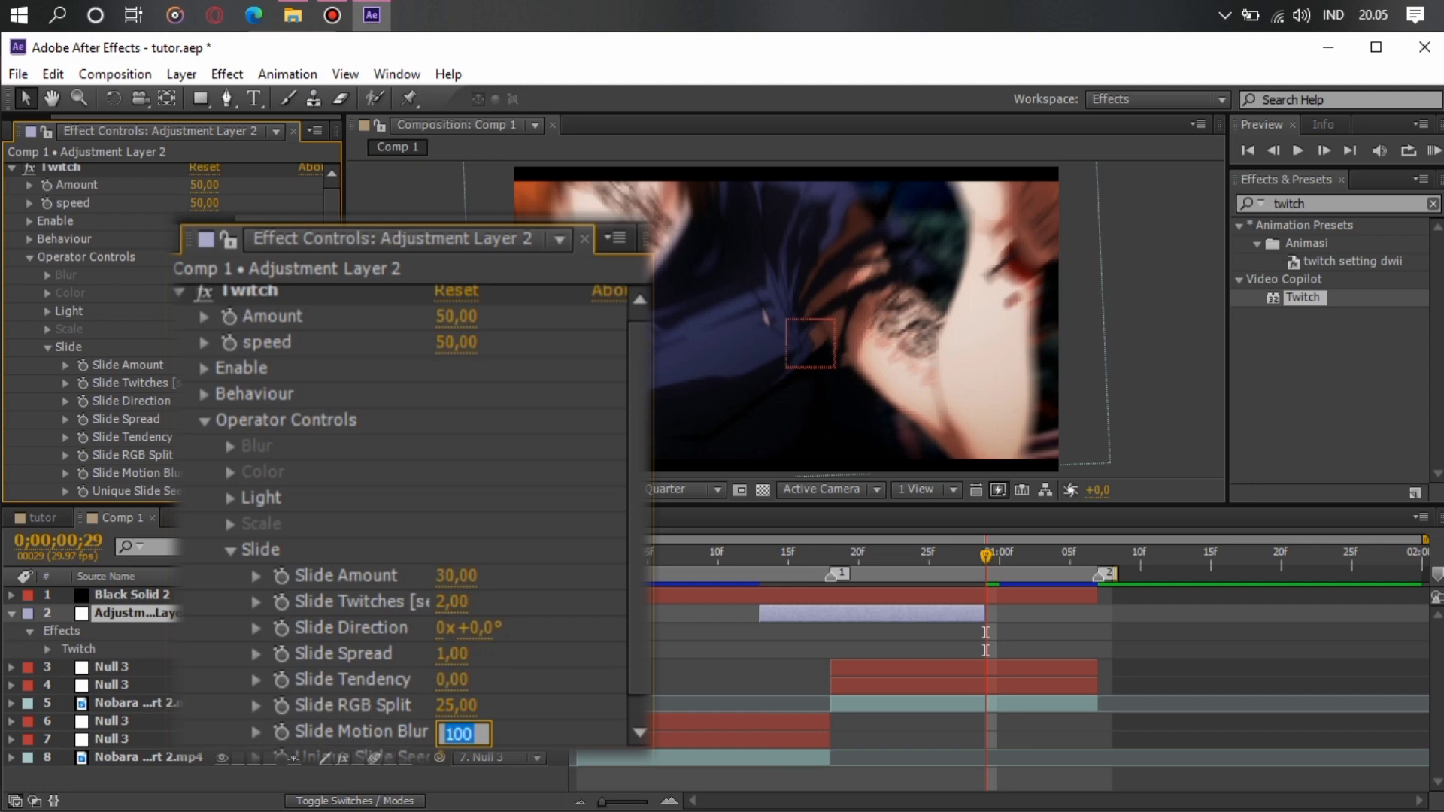
pyautogui.write('70')
pyautogui.press('Return')
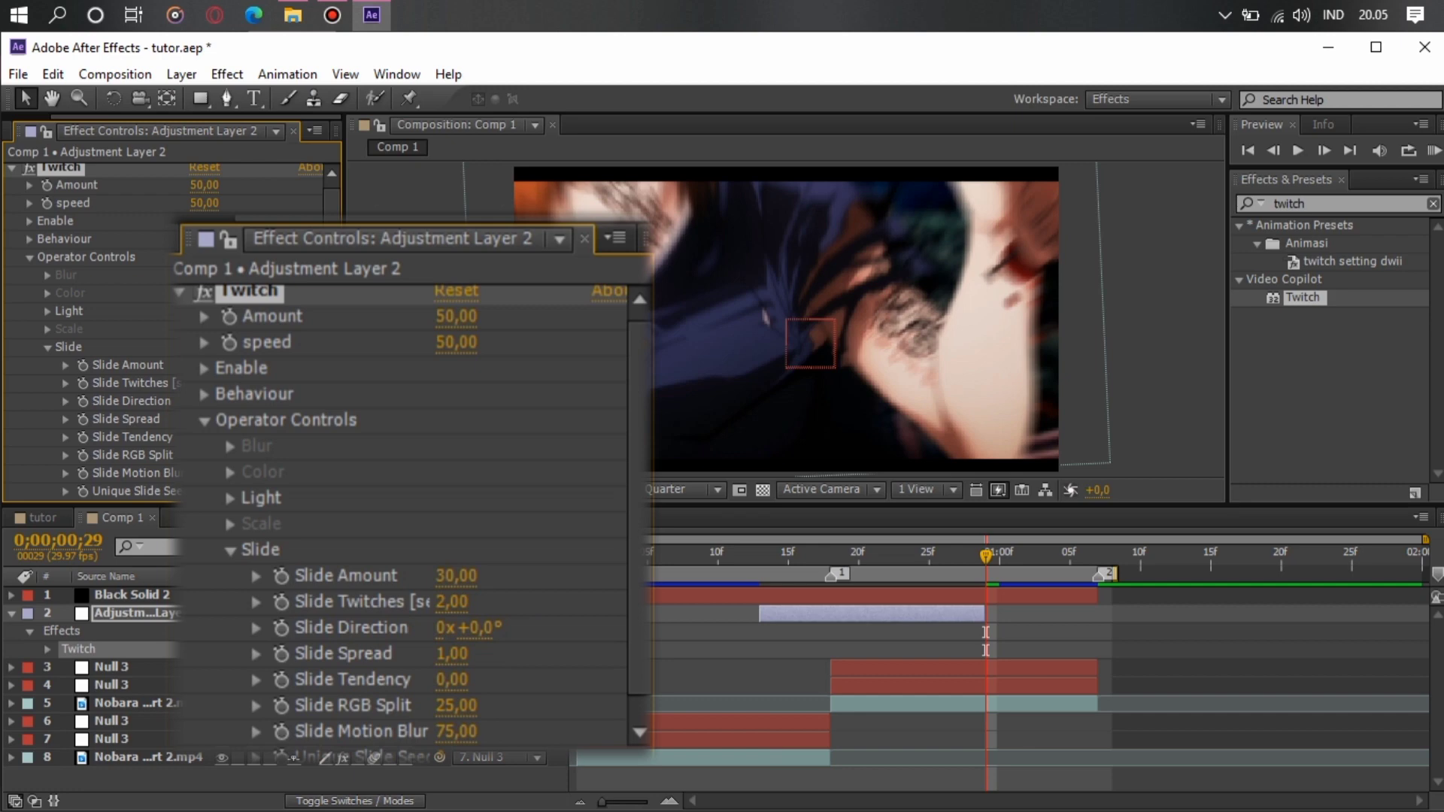
pyautogui.click(47, 348)
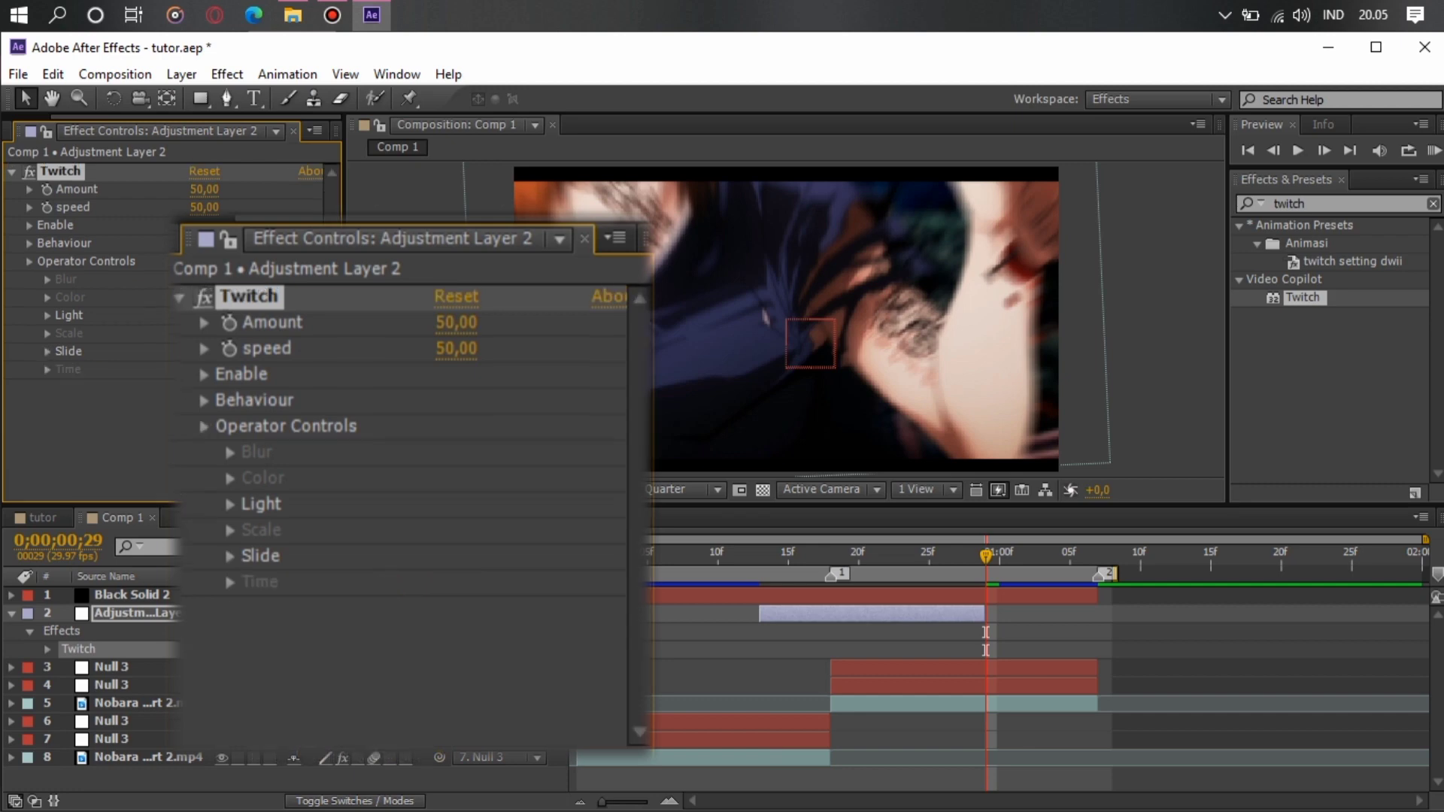
pyautogui.click(30, 262)
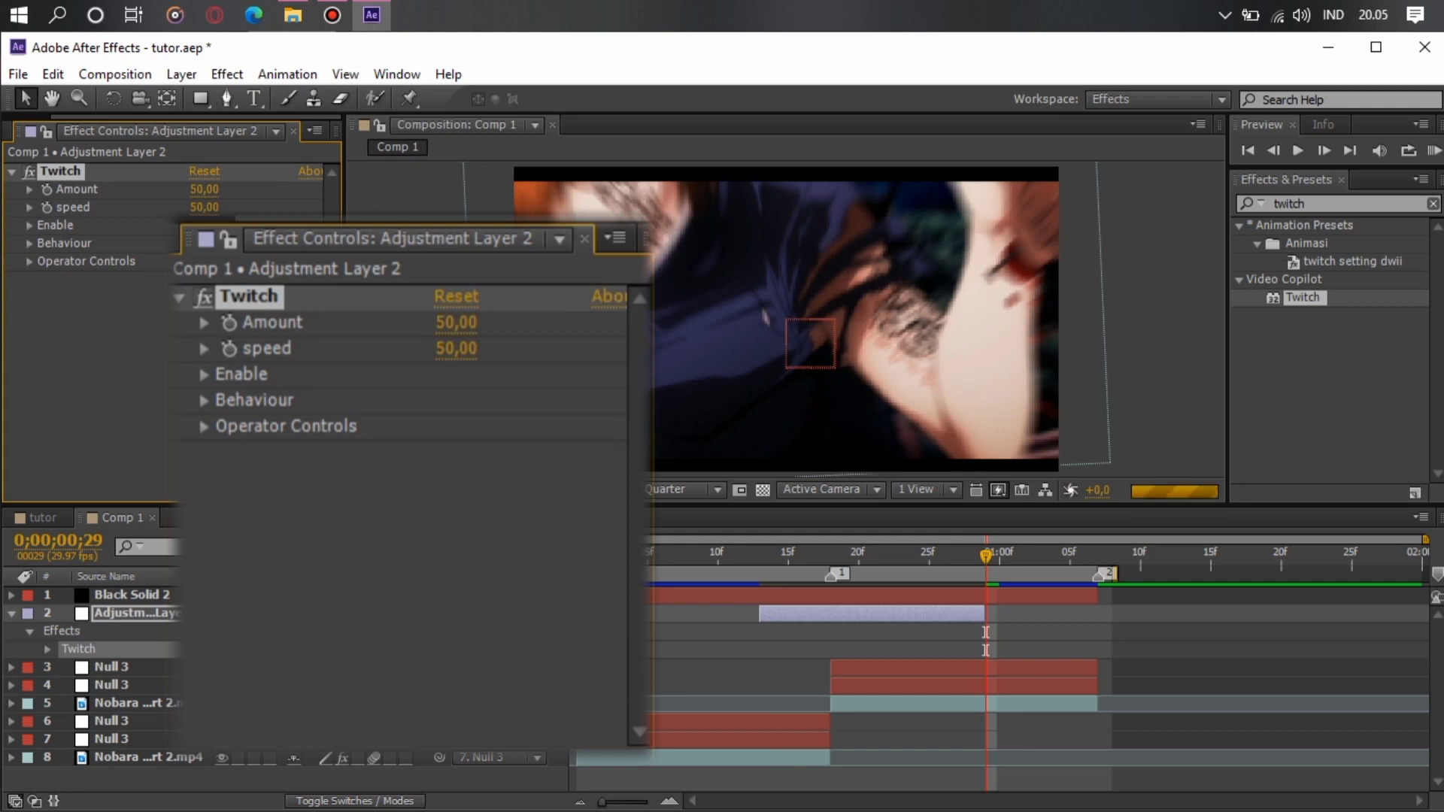
# Add a Twitch Amount keyframe of 50 at the cut, 0;00;00;18, and reveal Adjustment Layer 2's keyframes.
pyautogui.click(832, 555)
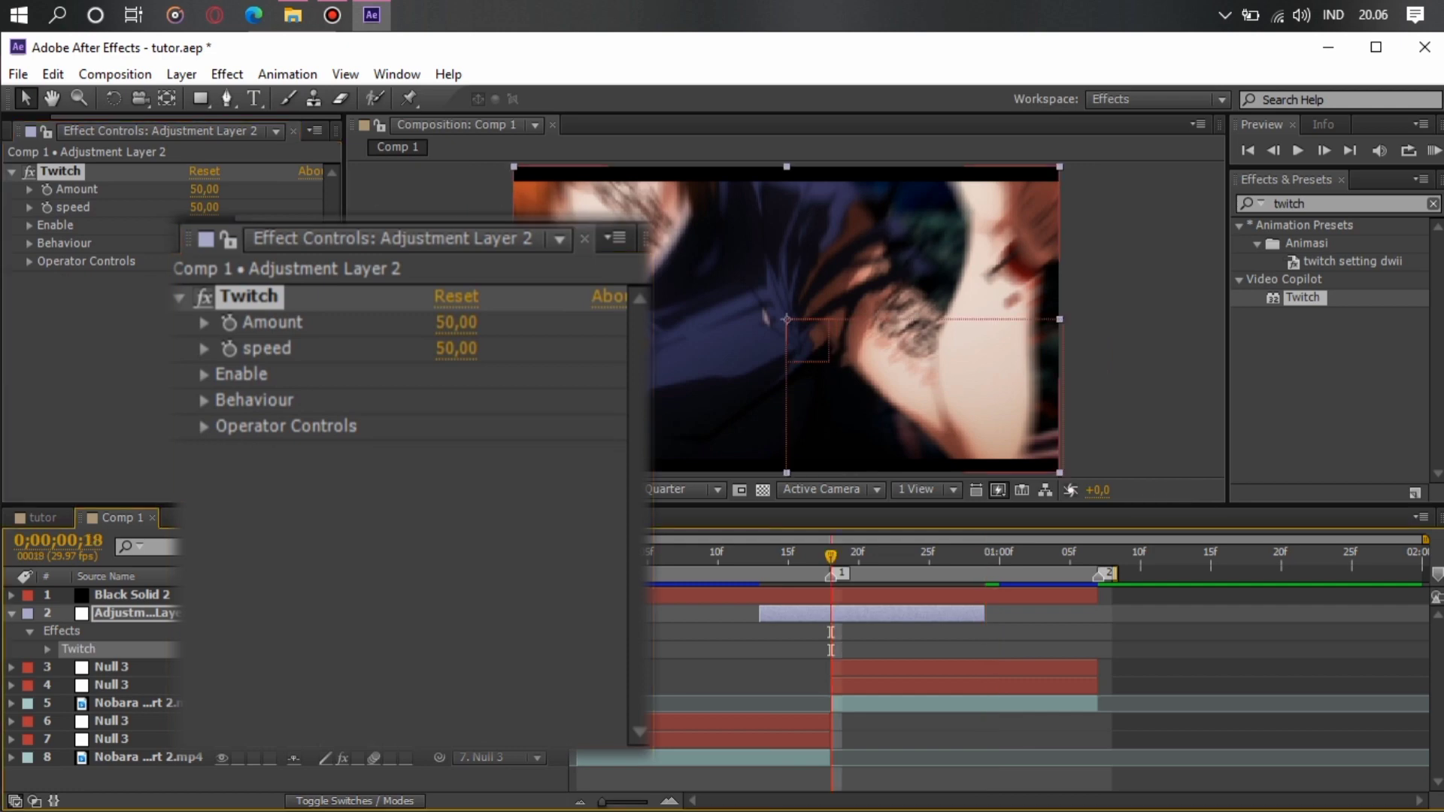
pyautogui.click(204, 189)
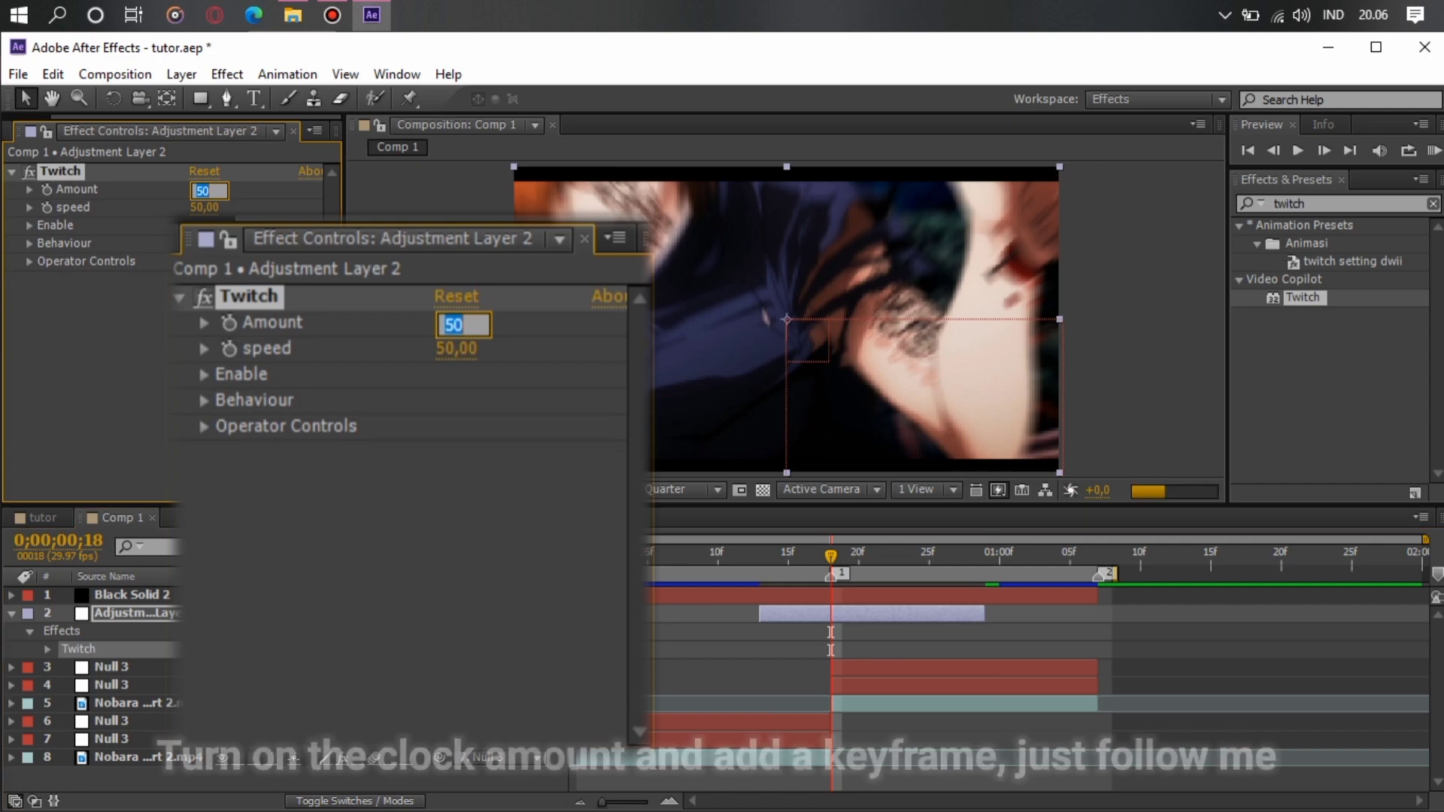
pyautogui.click(47, 189)
pyautogui.click(135, 613)
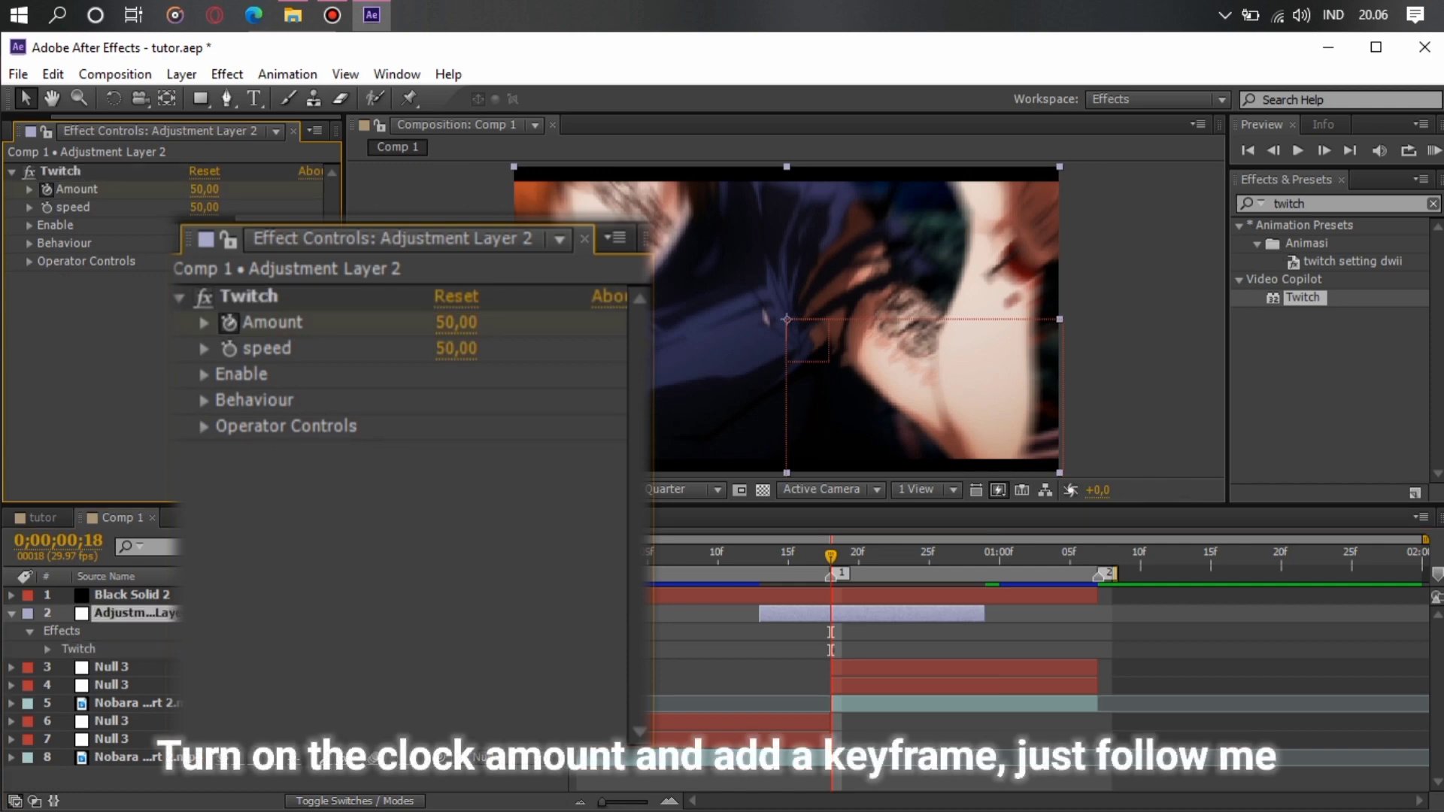
pyautogui.press('u')
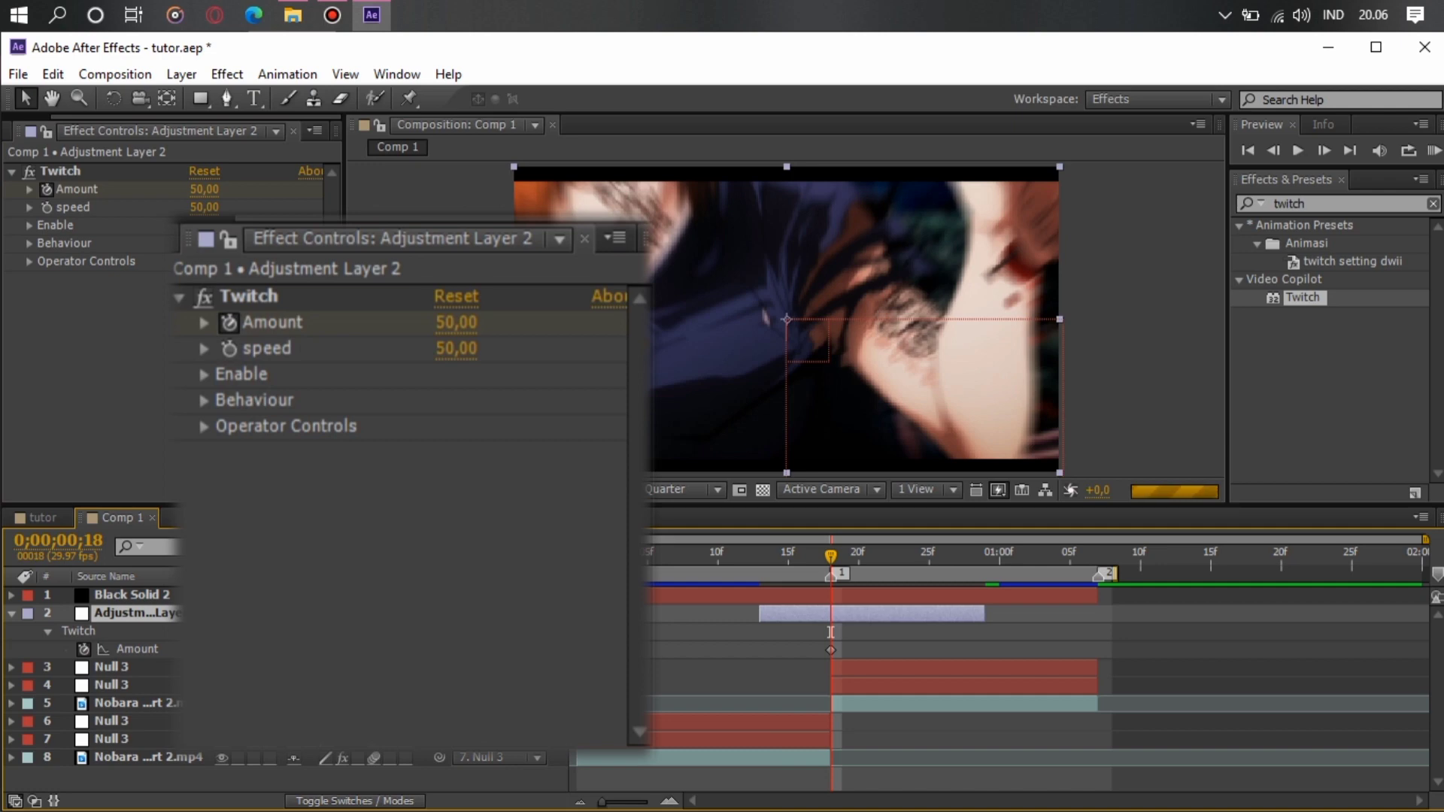
# Add Twitch Amount keyframes of 0 at Adjustment Layer 2's start (0;00;00;13) and end (0;00;00;29).
pyautogui.moveTo(831, 632); pyautogui.dragTo(760, 632)
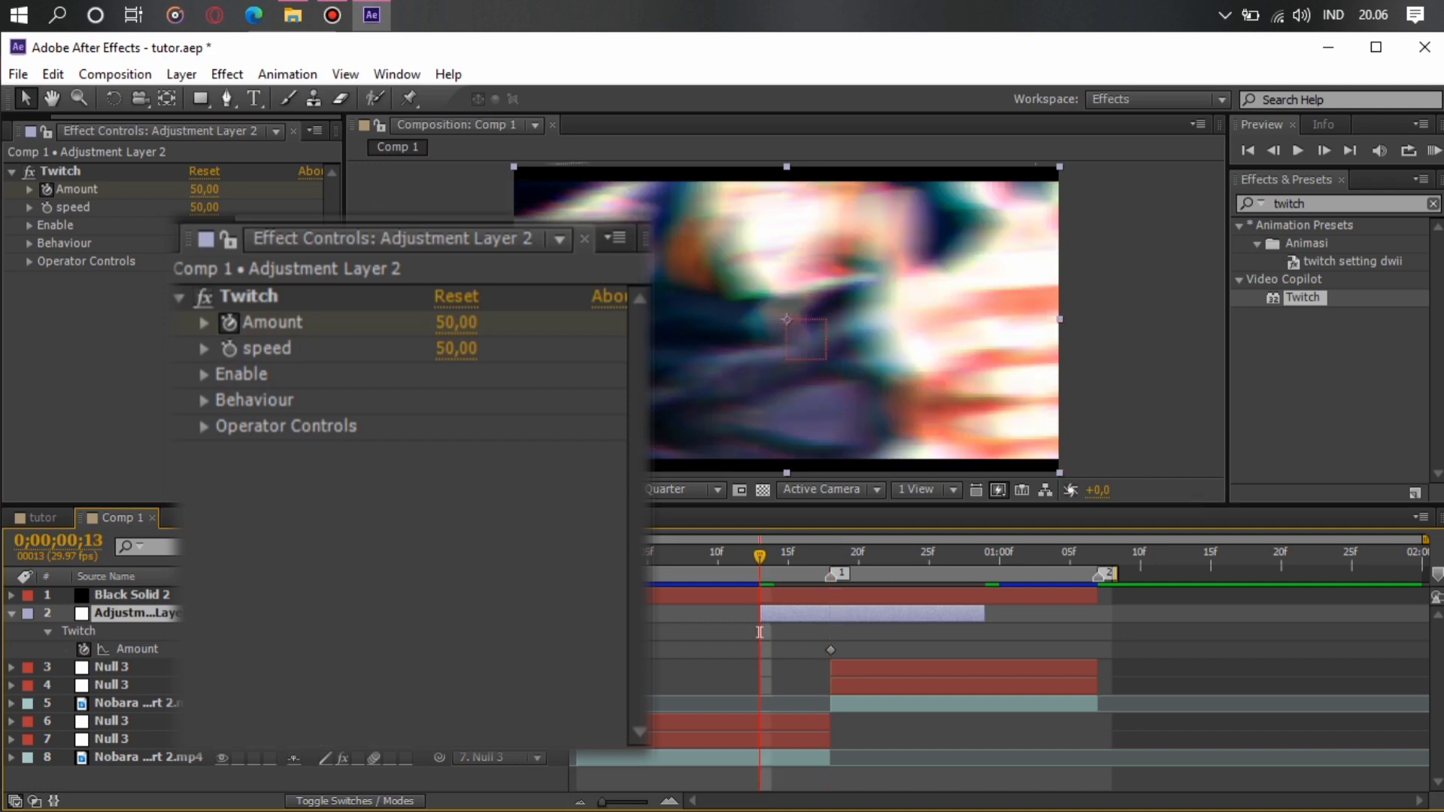
pyautogui.write('0')
pyautogui.press('Return')
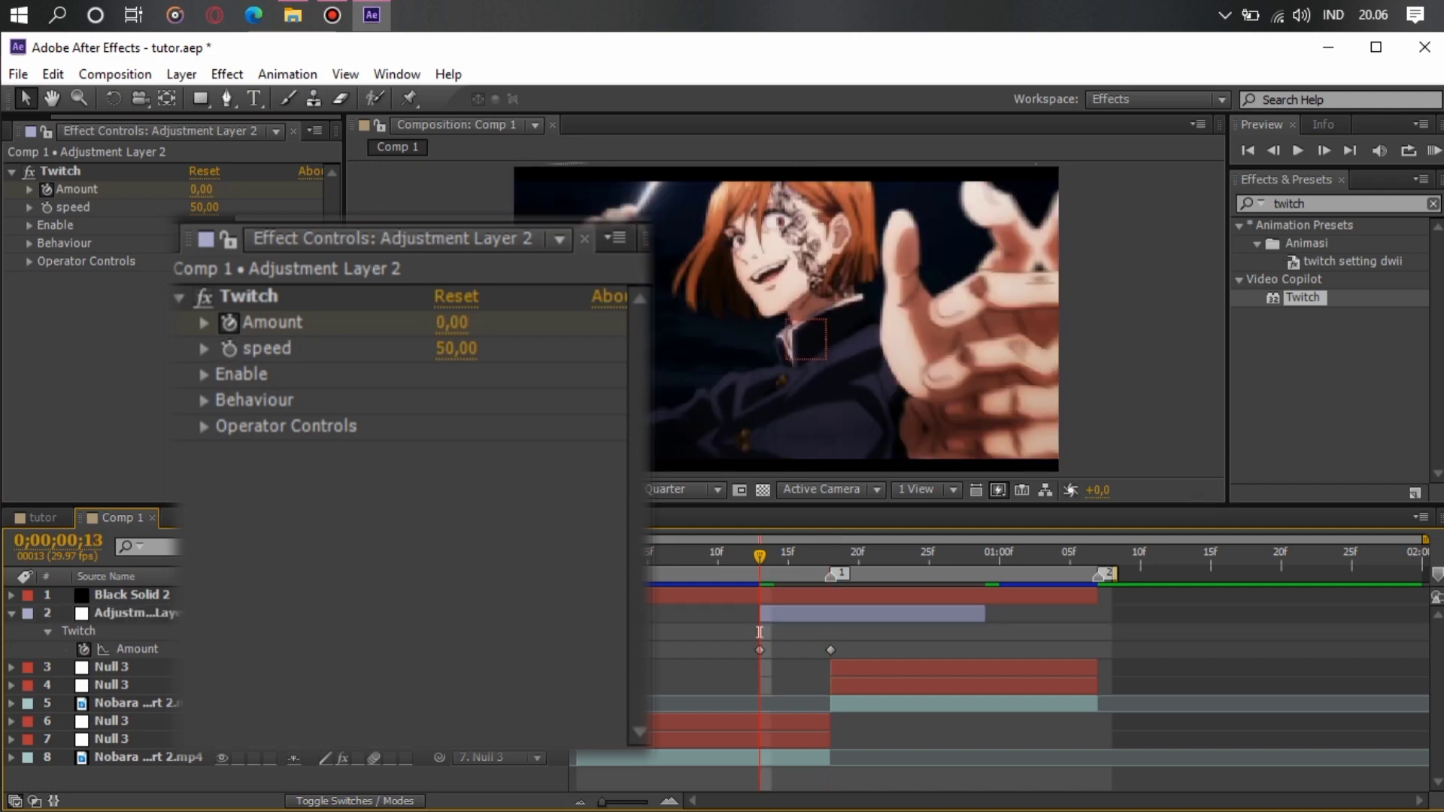
pyautogui.moveTo(760, 632); pyautogui.dragTo(985, 632)
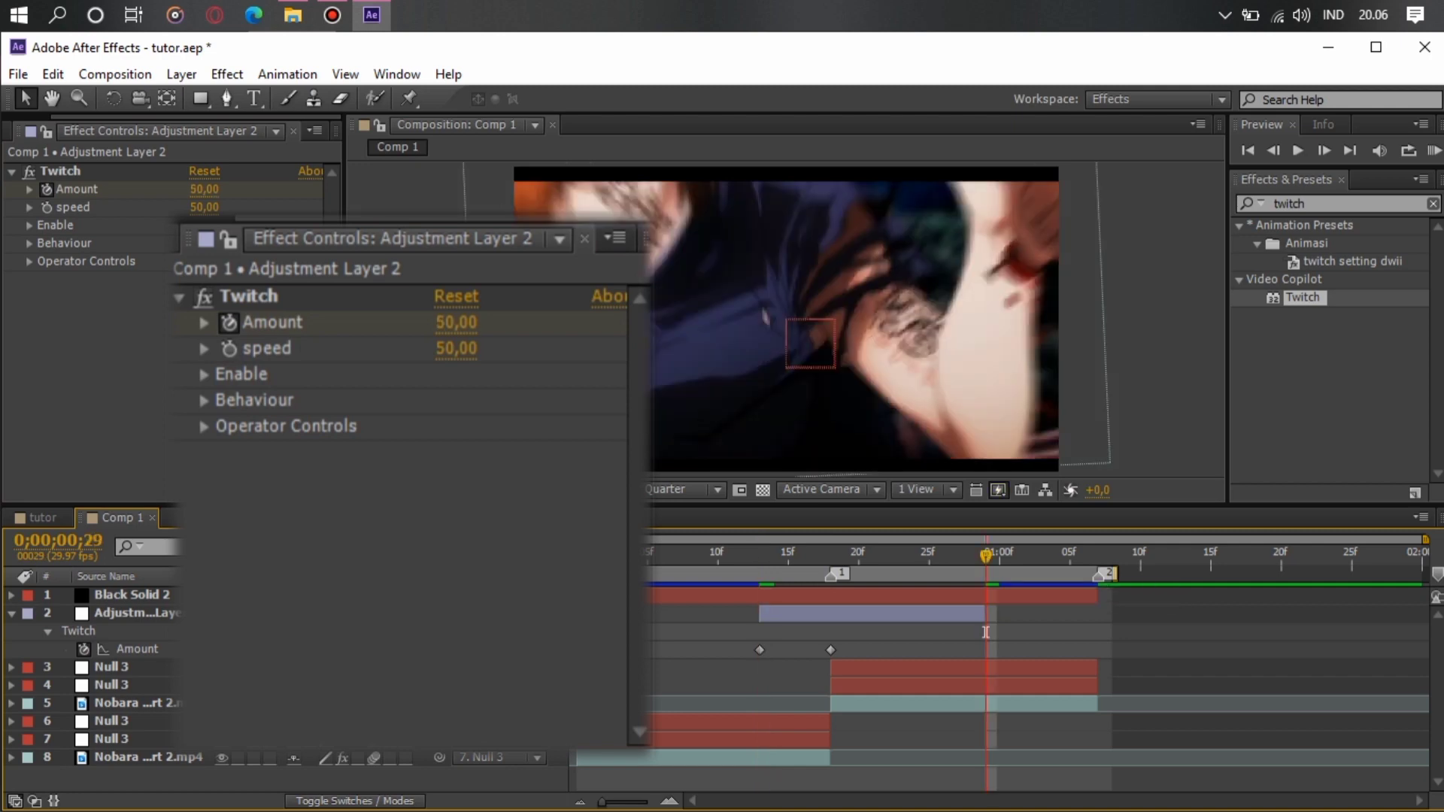
pyautogui.write('0')
pyautogui.press('Return')
# Apply Easy Ease to all three Twitch Amount keyframes.
pyautogui.moveTo(743, 637); pyautogui.dragTo(1013, 661)
pyautogui.rightClick(985, 650)
pyautogui.moveTo(1079, 634)
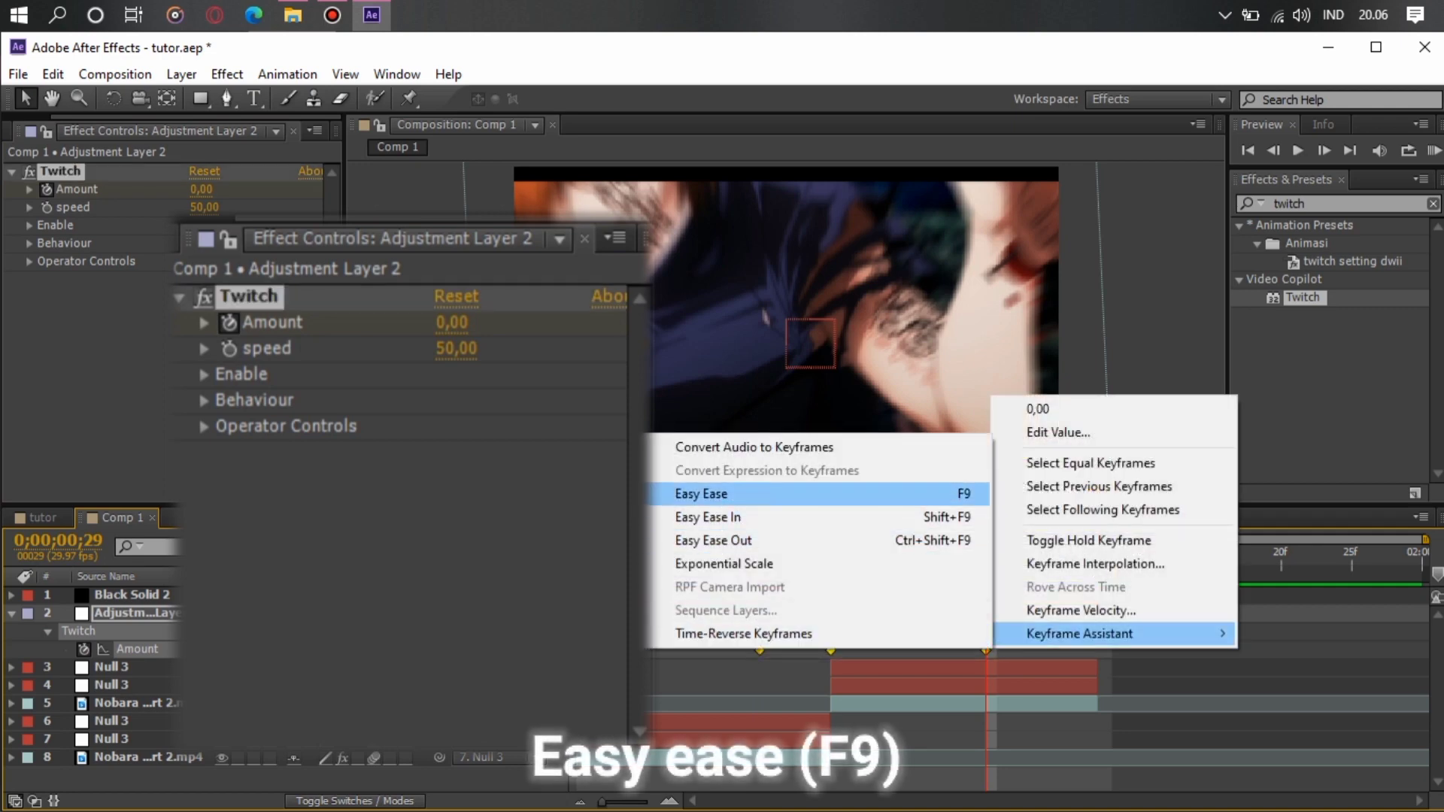
pyautogui.click(715, 490)
# Reshape the Amount curve in the value graph with a steep rise into the middle keyframe and a longer ease into the last one.
pyautogui.click(543, 547)
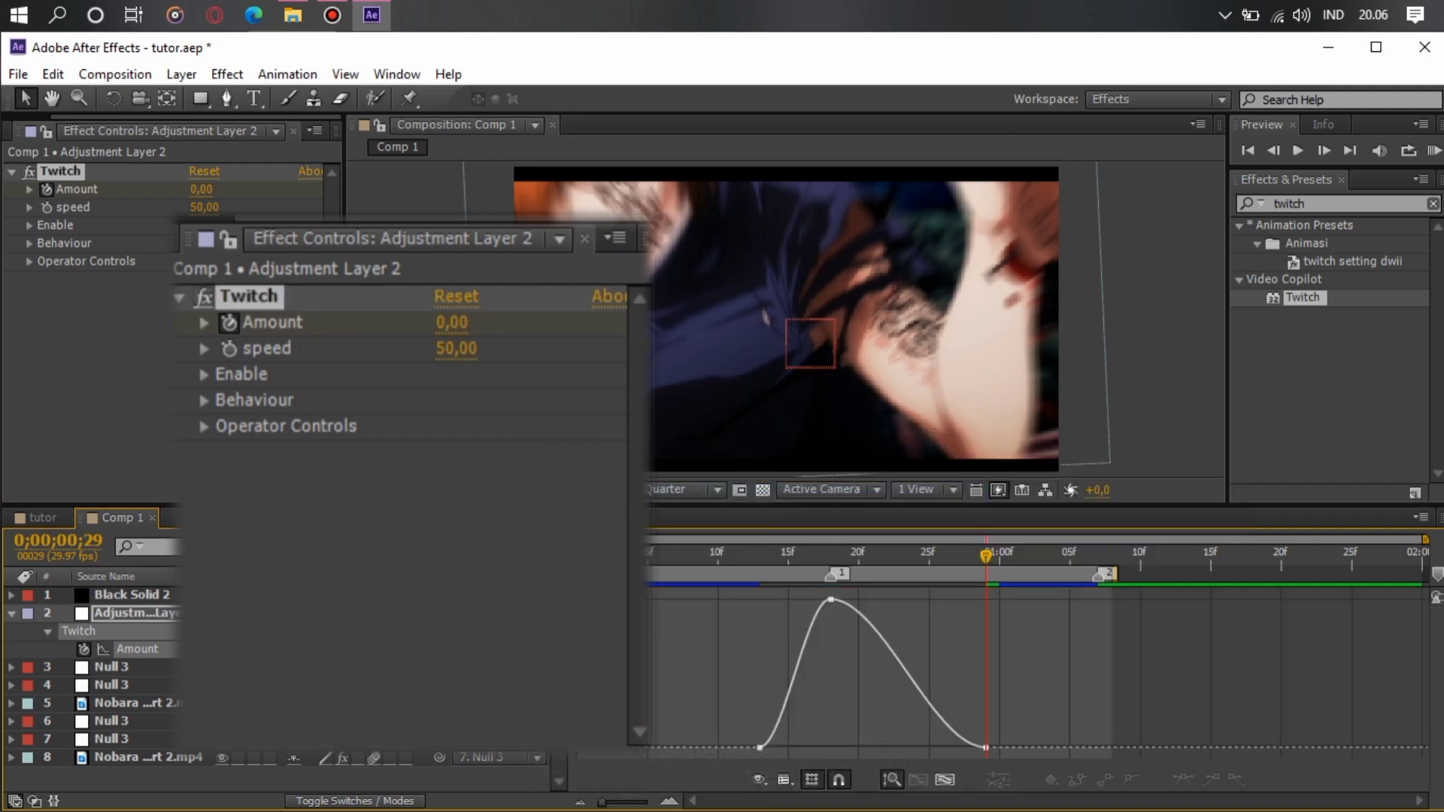
pyautogui.click(830, 599)
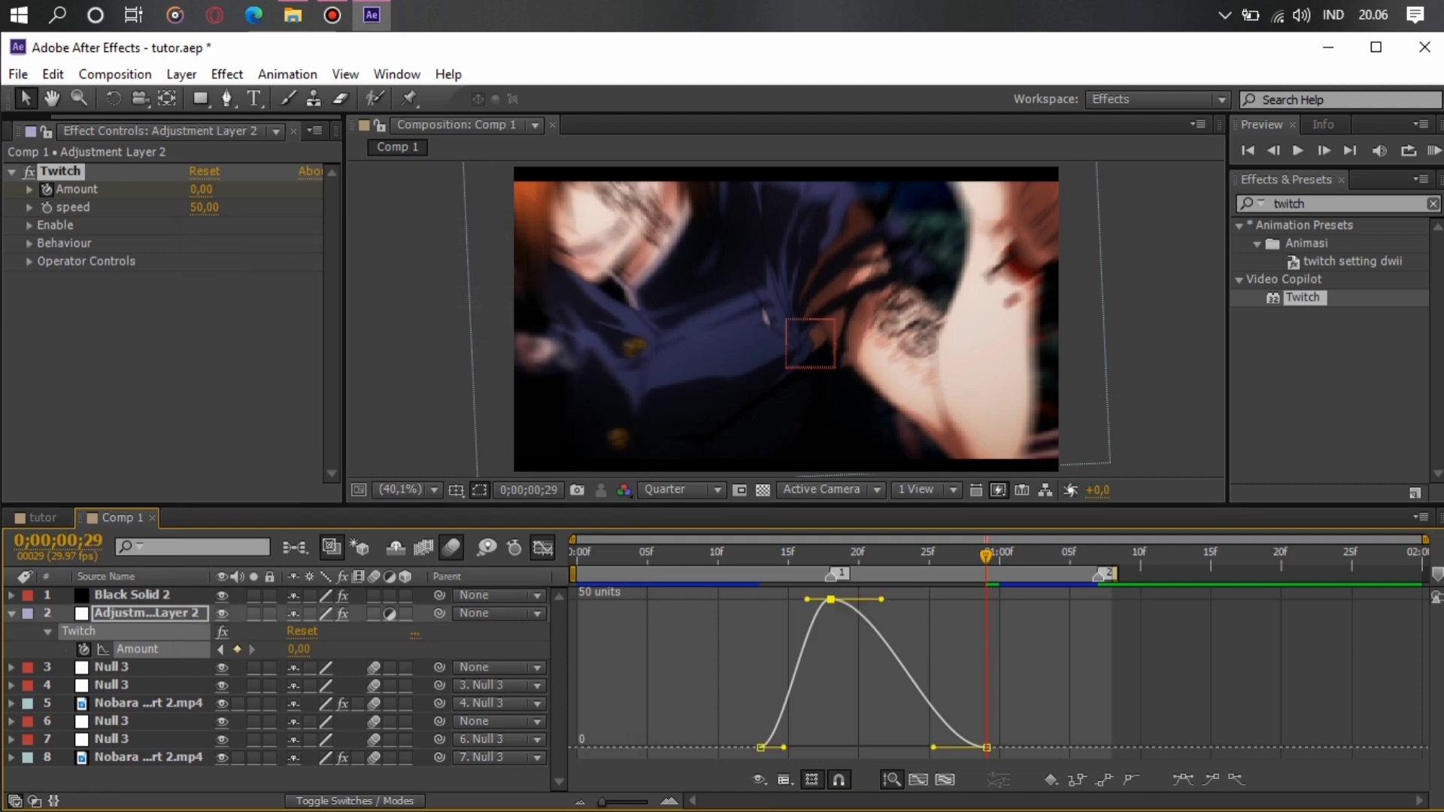
pyautogui.moveTo(807, 599); pyautogui.dragTo(827, 672)
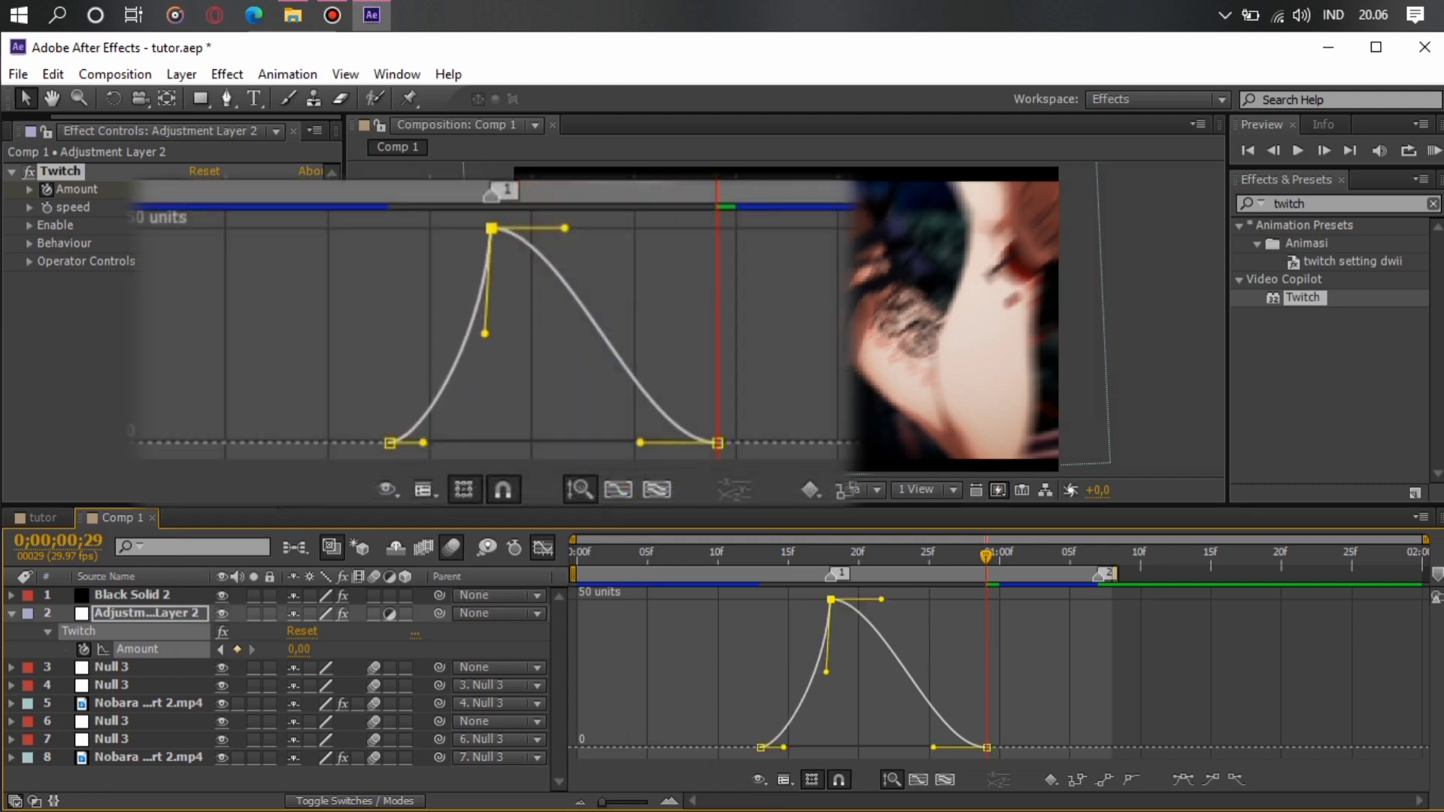
pyautogui.moveTo(881, 599); pyautogui.dragTo(861, 600)
pyautogui.moveTo(933, 748); pyautogui.dragTo(863, 748)
pyautogui.hotkey('shift', 'F3')
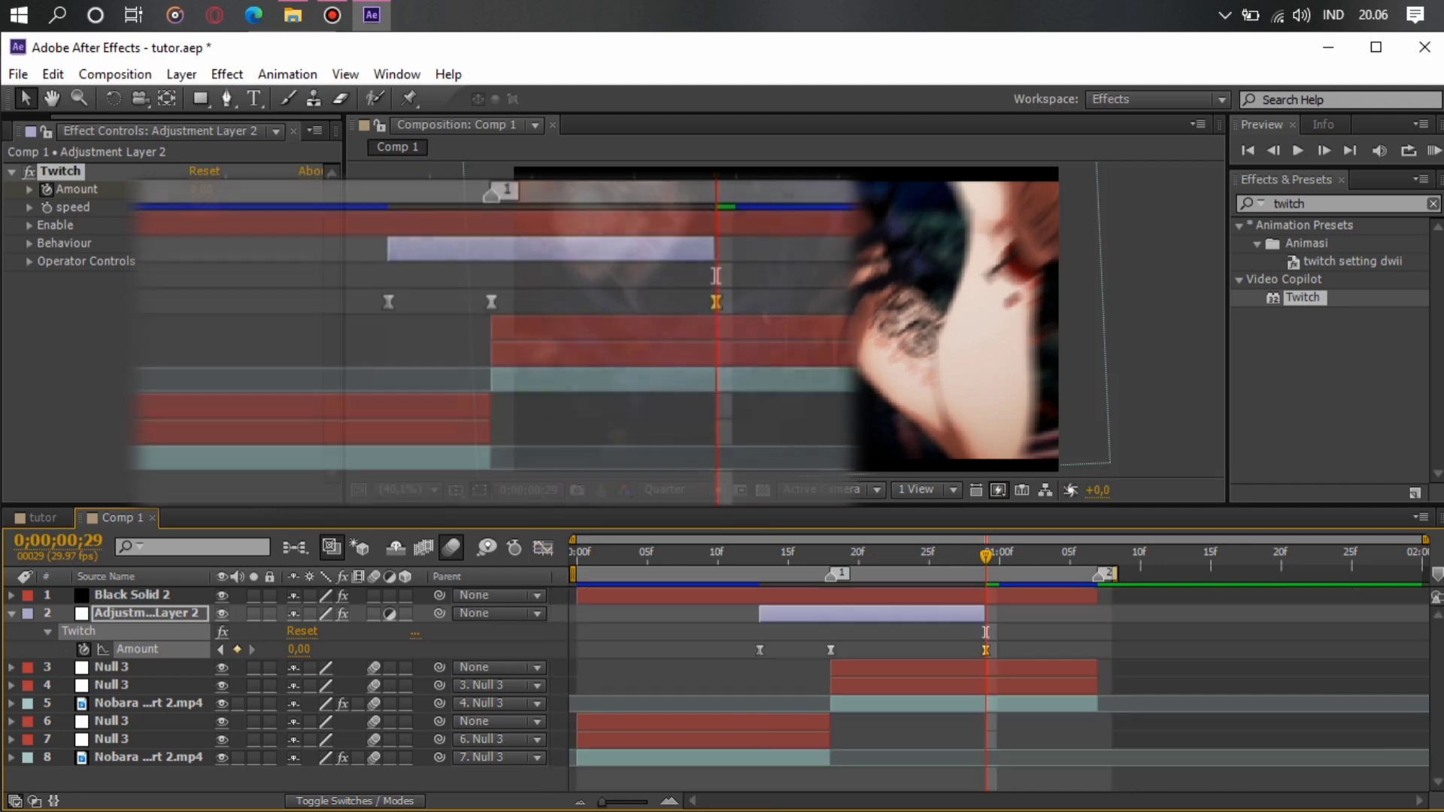
# Preview the twitch transition in the tutor composition.
pyautogui.press('j')
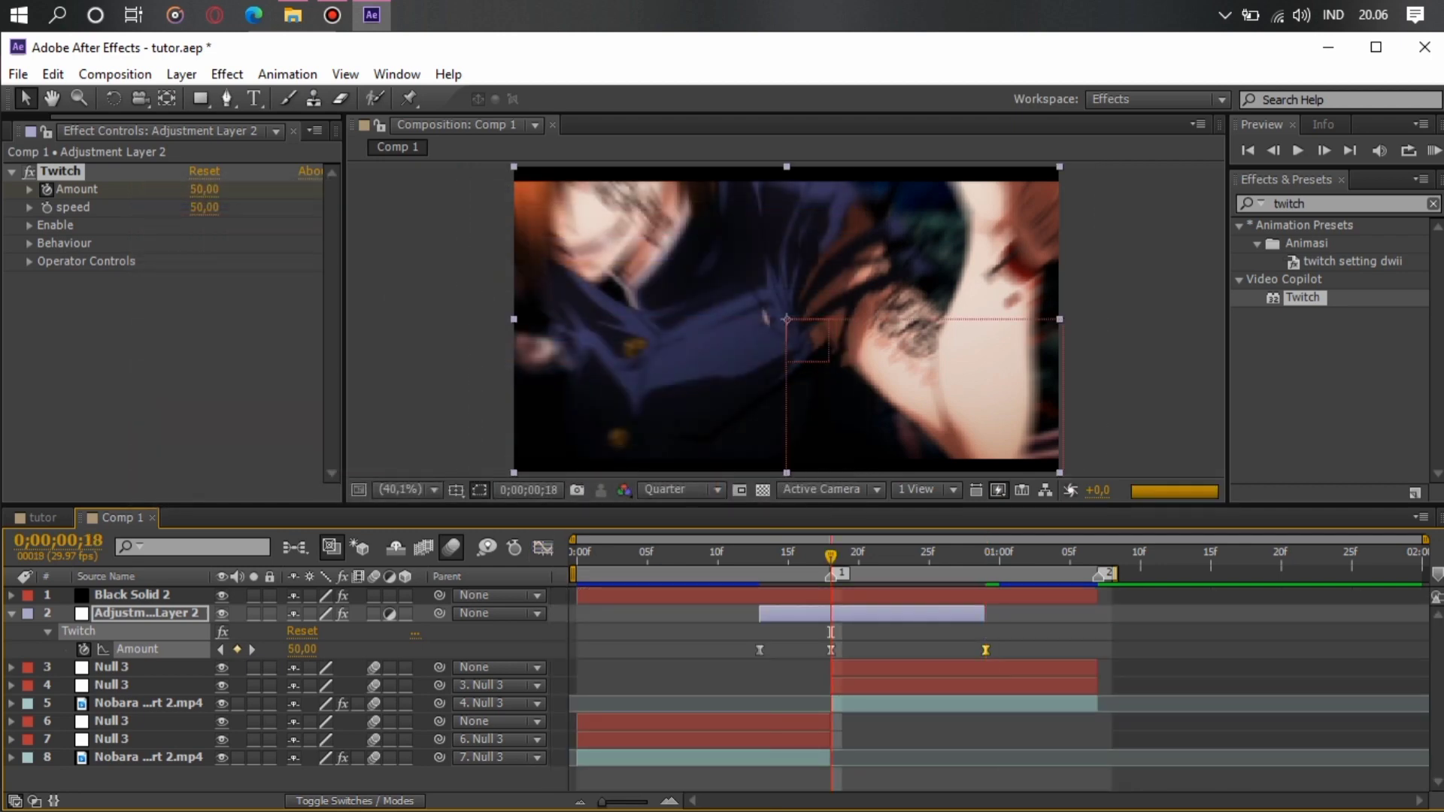
pyautogui.click(42, 518)
pyautogui.click(1435, 150)
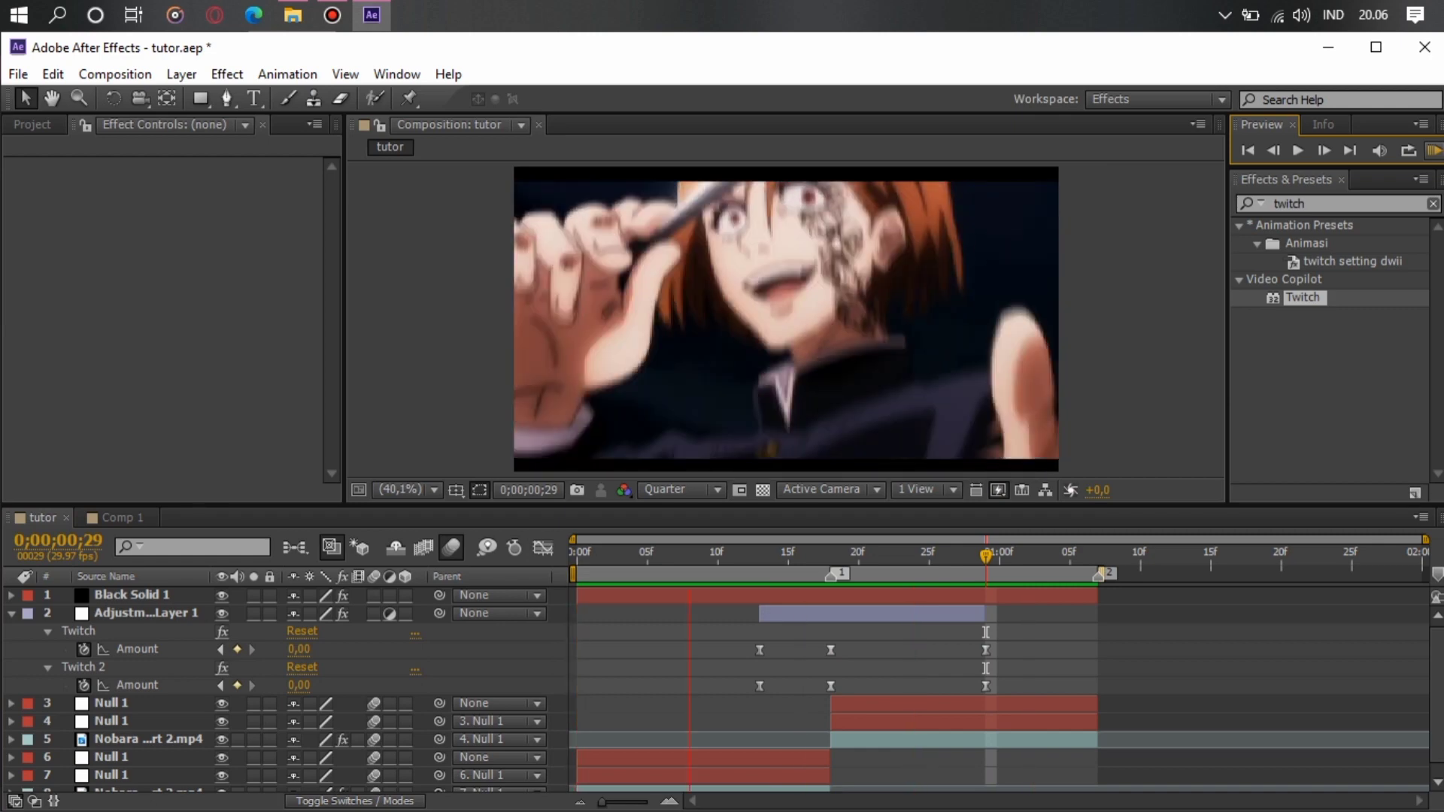
# Duplicate the Twitch effect on Adjustment Layer 2 in Comp 1 and preview the doubled twitch in the tutor composition.
pyautogui.click(872, 614)
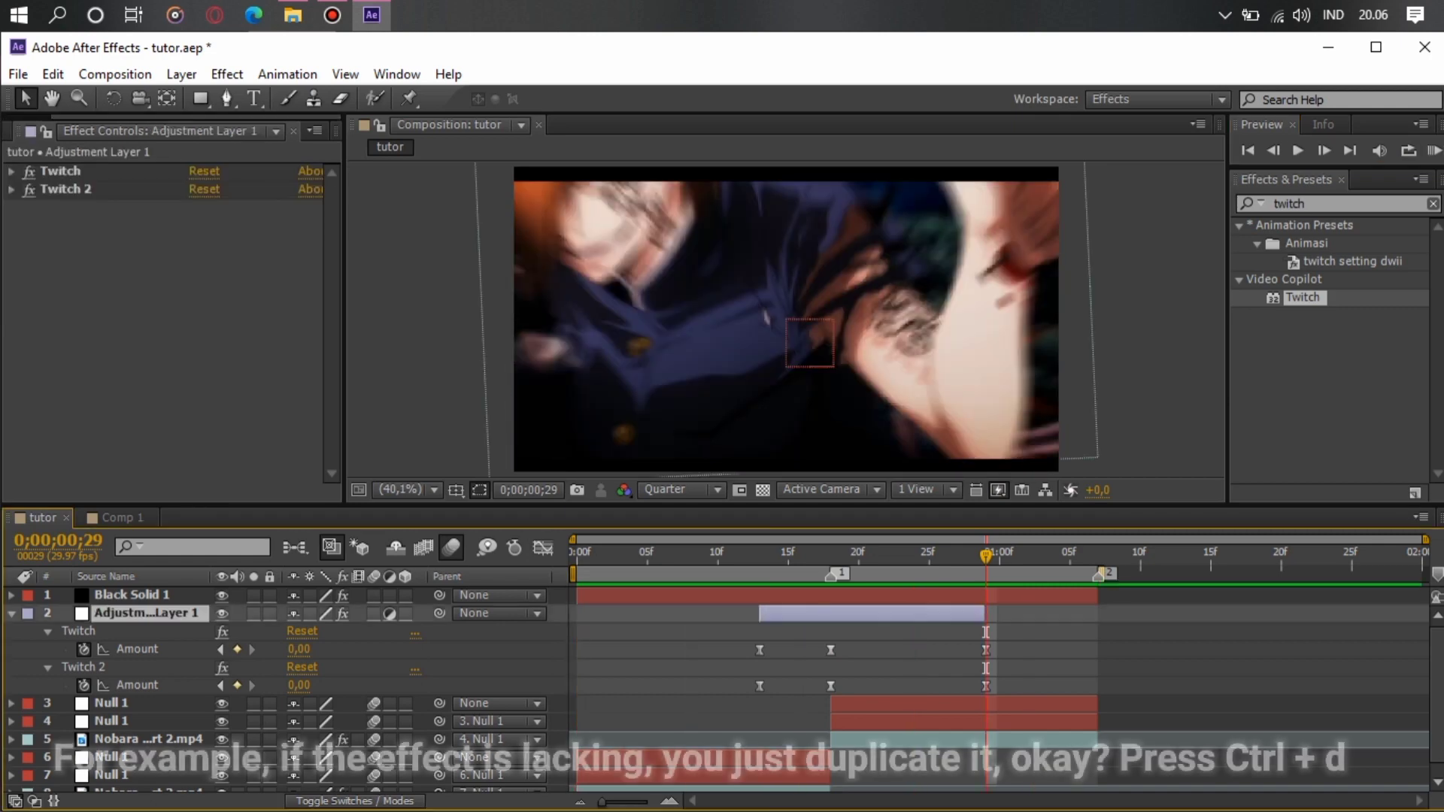
pyautogui.click(11, 172)
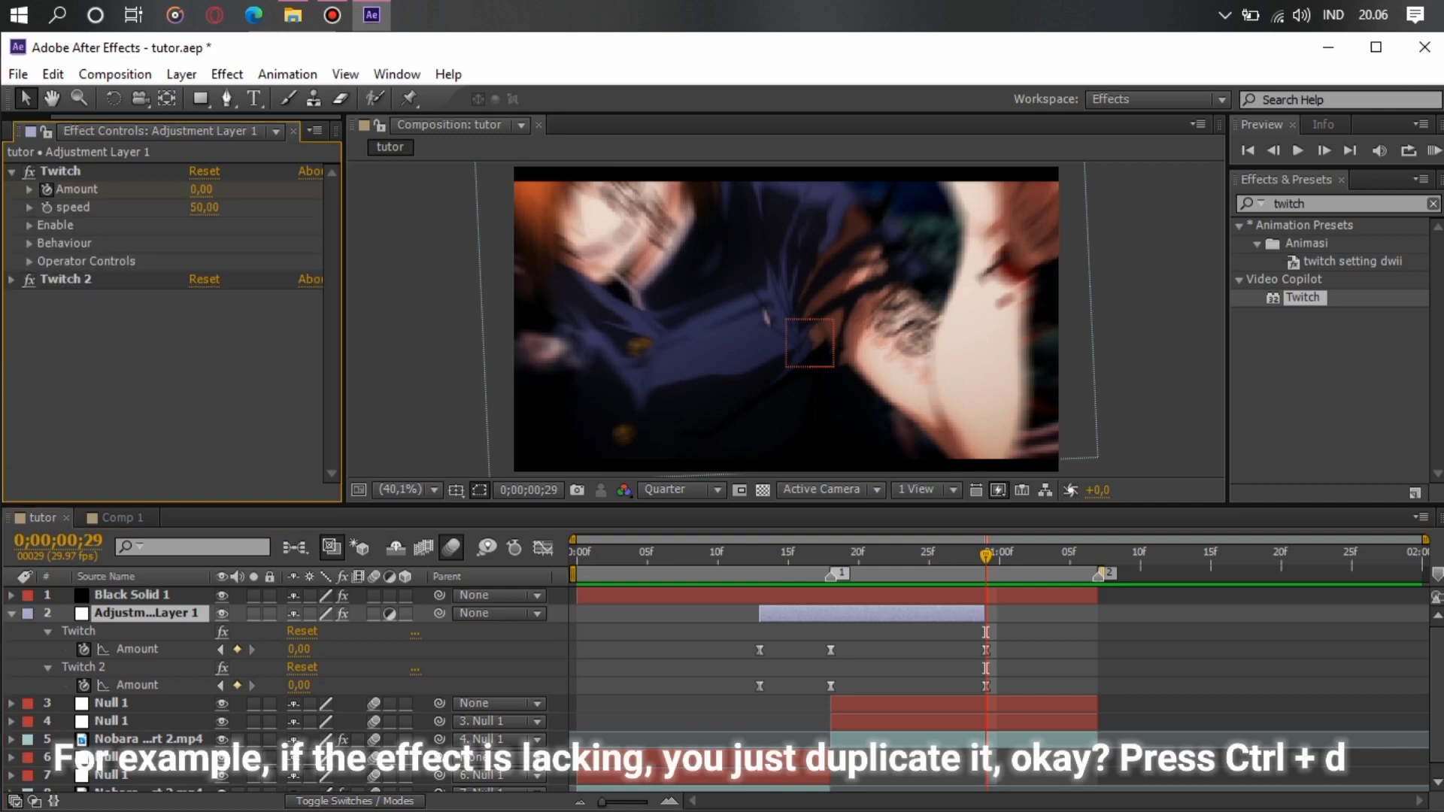
pyautogui.click(117, 518)
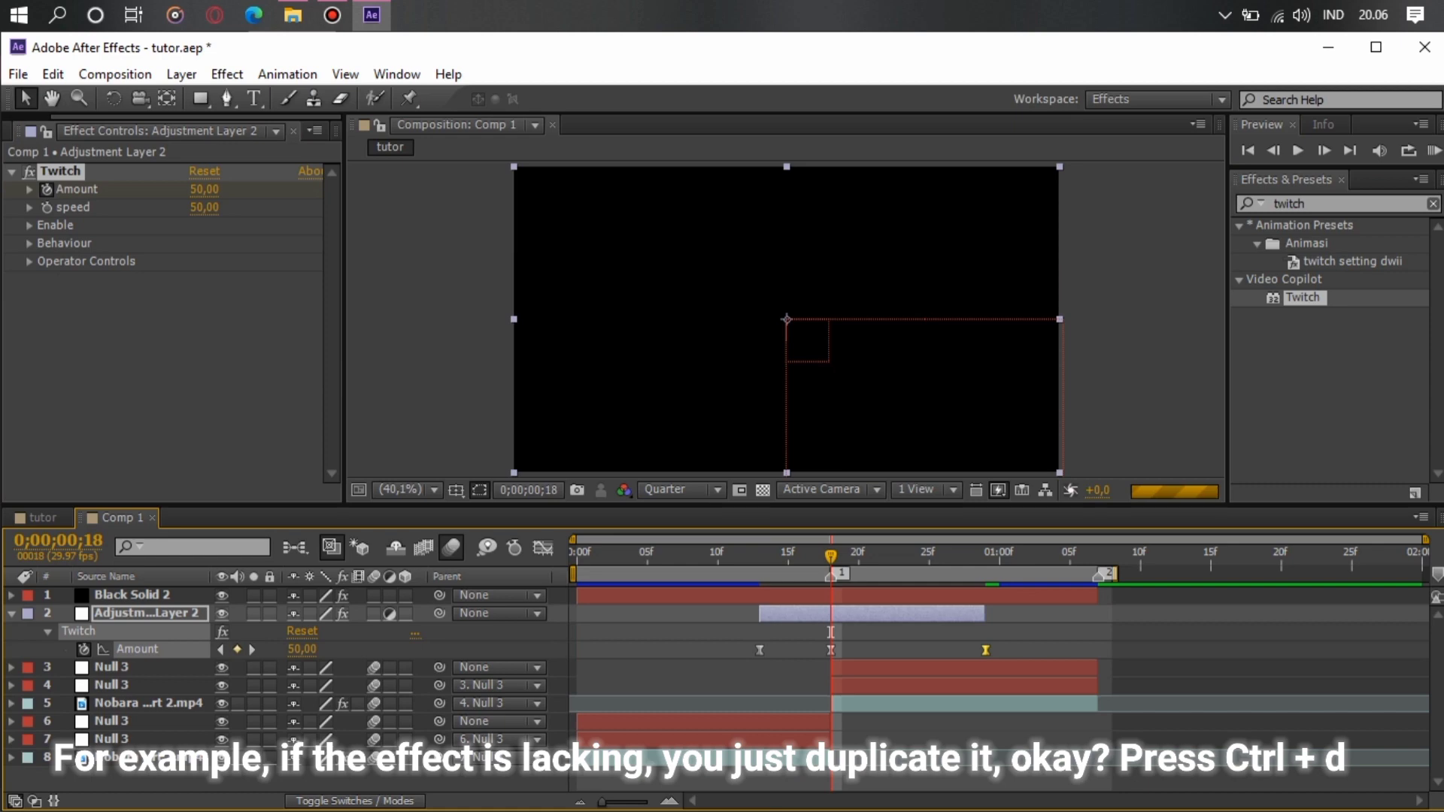
pyautogui.hotkey('ctrl', 'd')
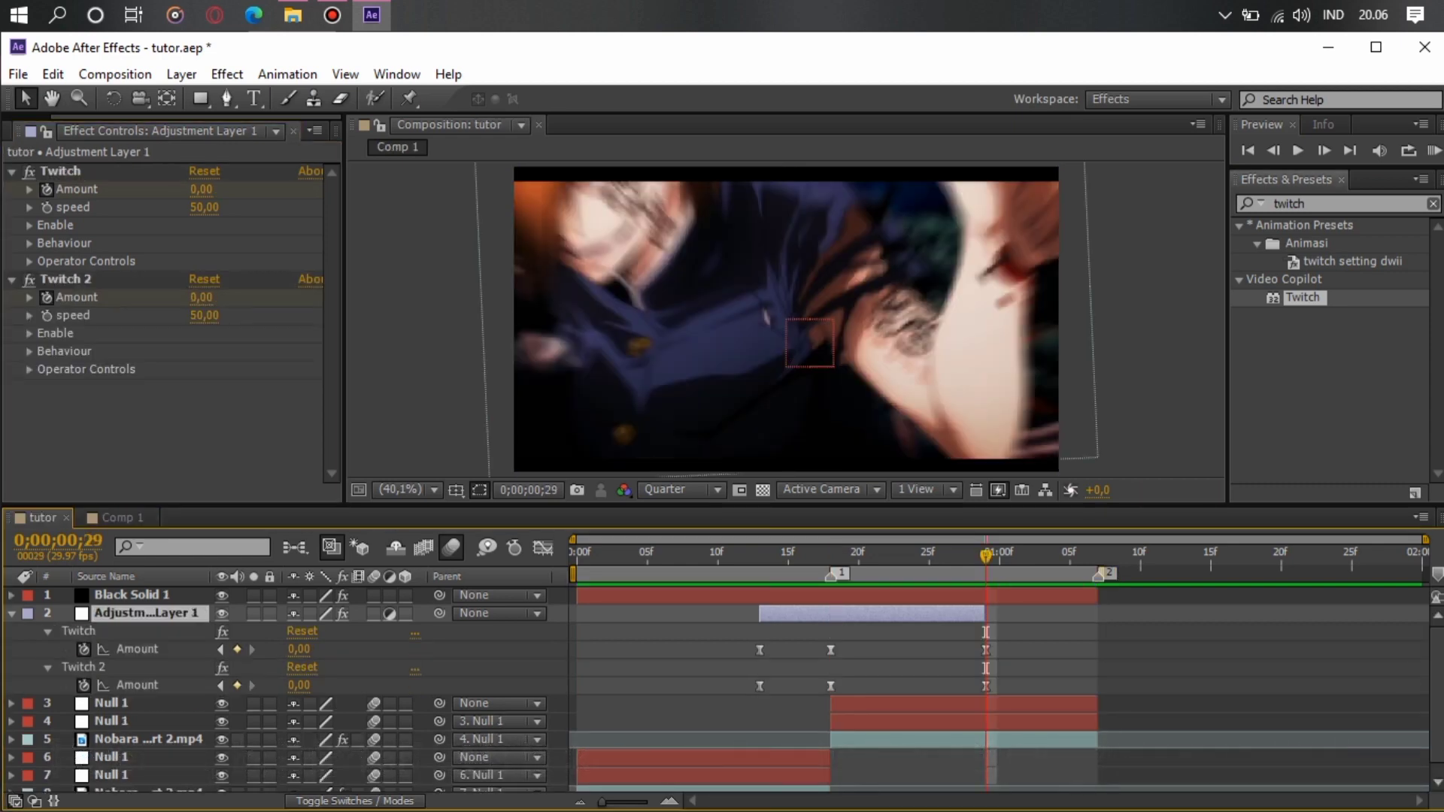
pyautogui.press('space')
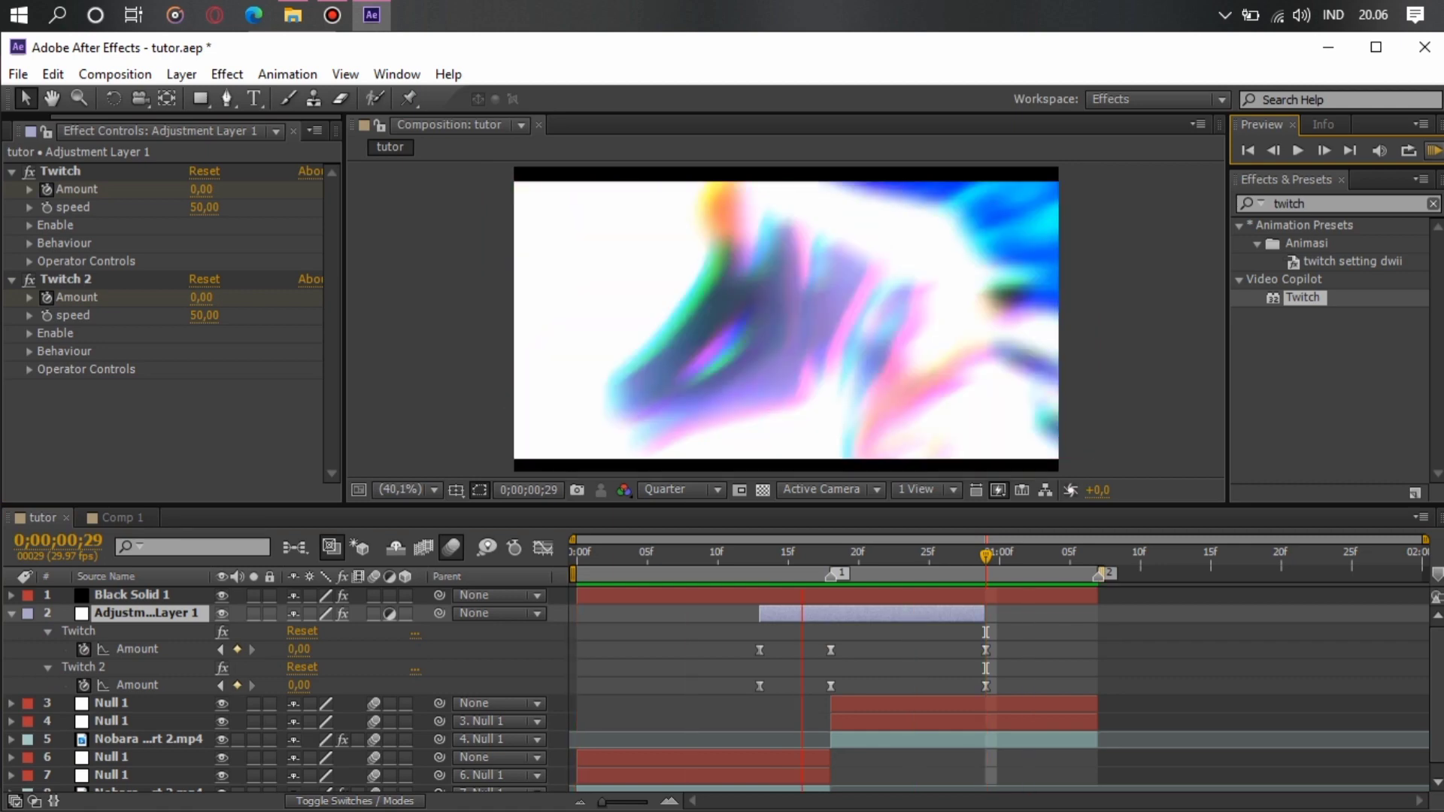
pyautogui.click(830, 650)
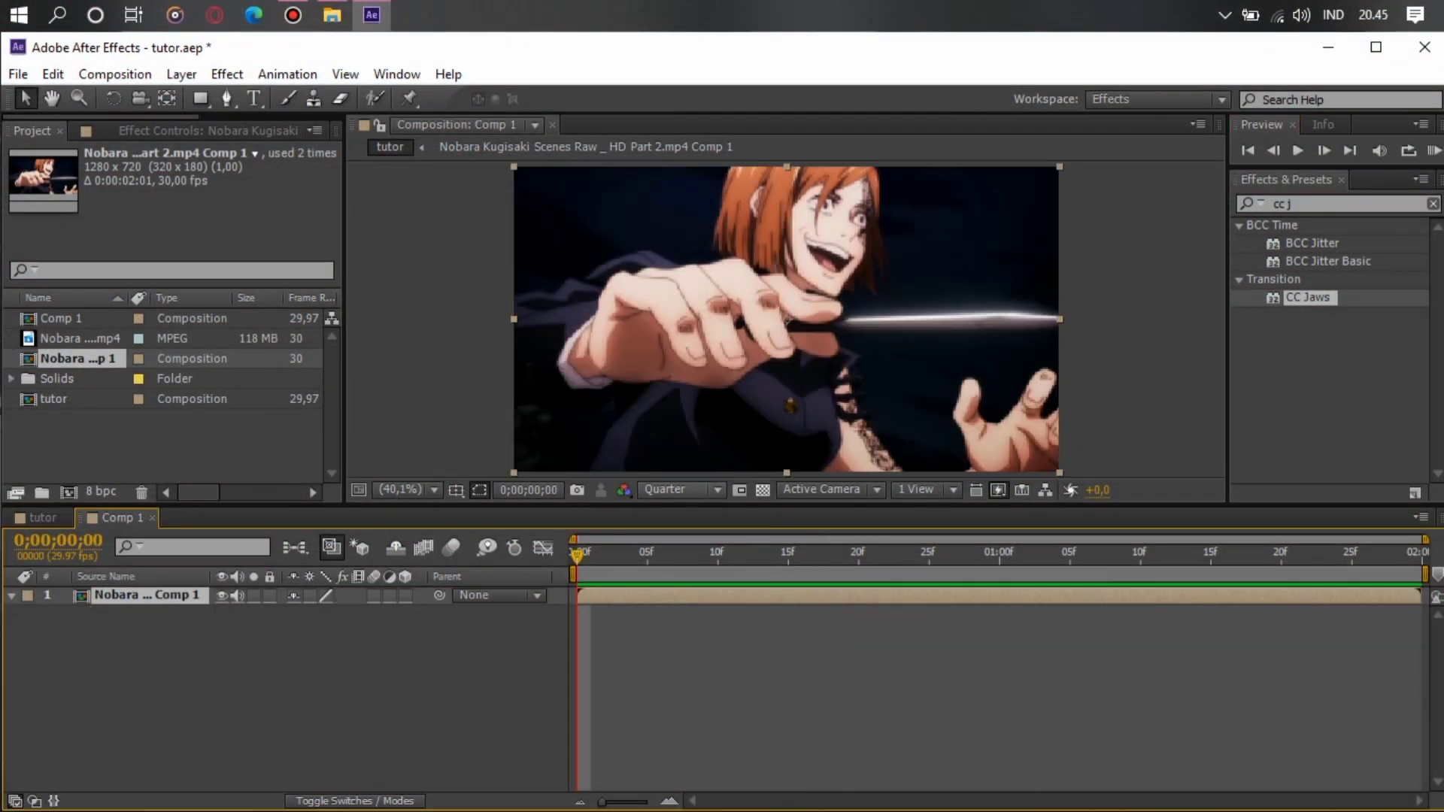
# Apply Video Copilot's Twitch effect to the Nobara precomp layer in Comp 1.
pyautogui.click(147, 595)
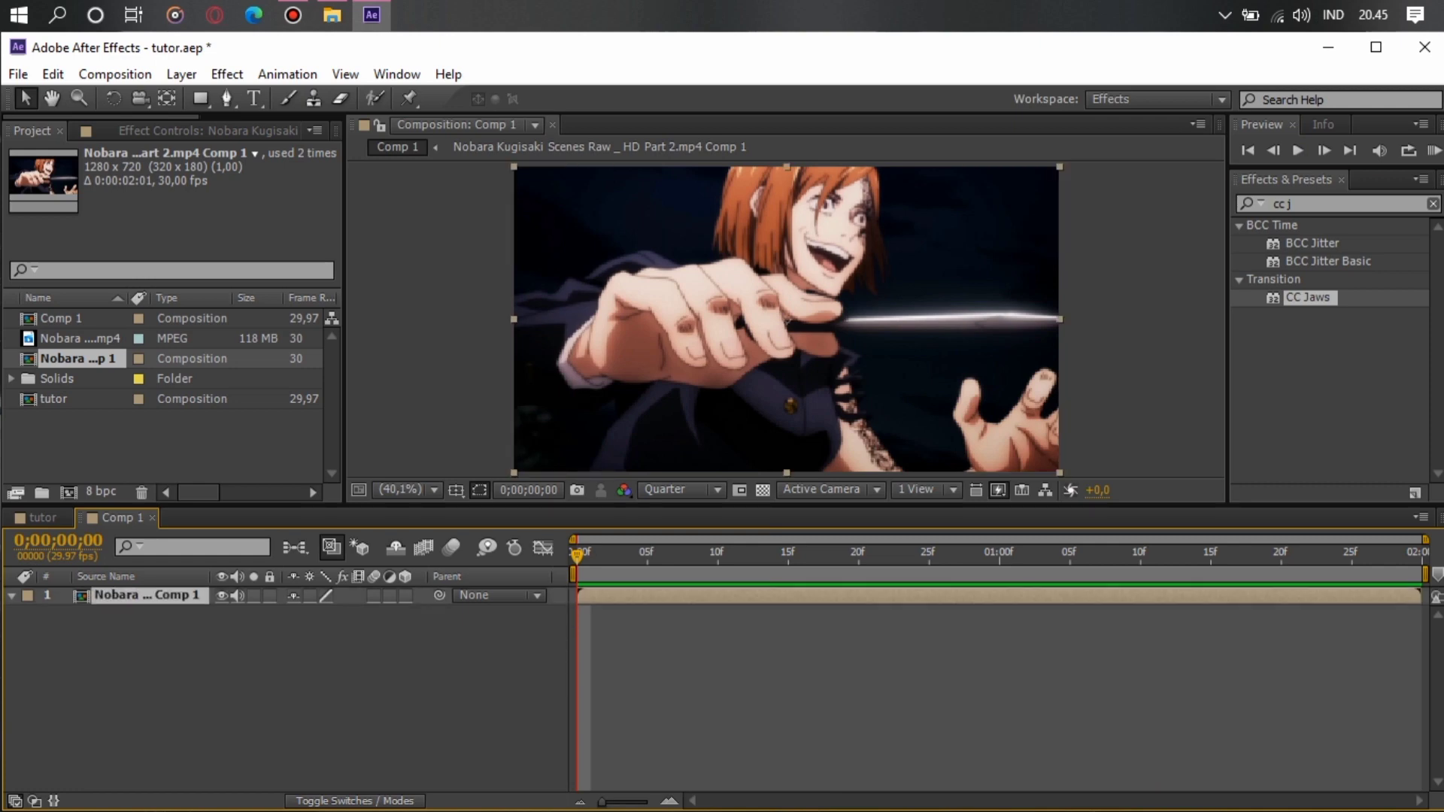
pyautogui.hotkey('ctrl', '5')
pyautogui.write('tw')
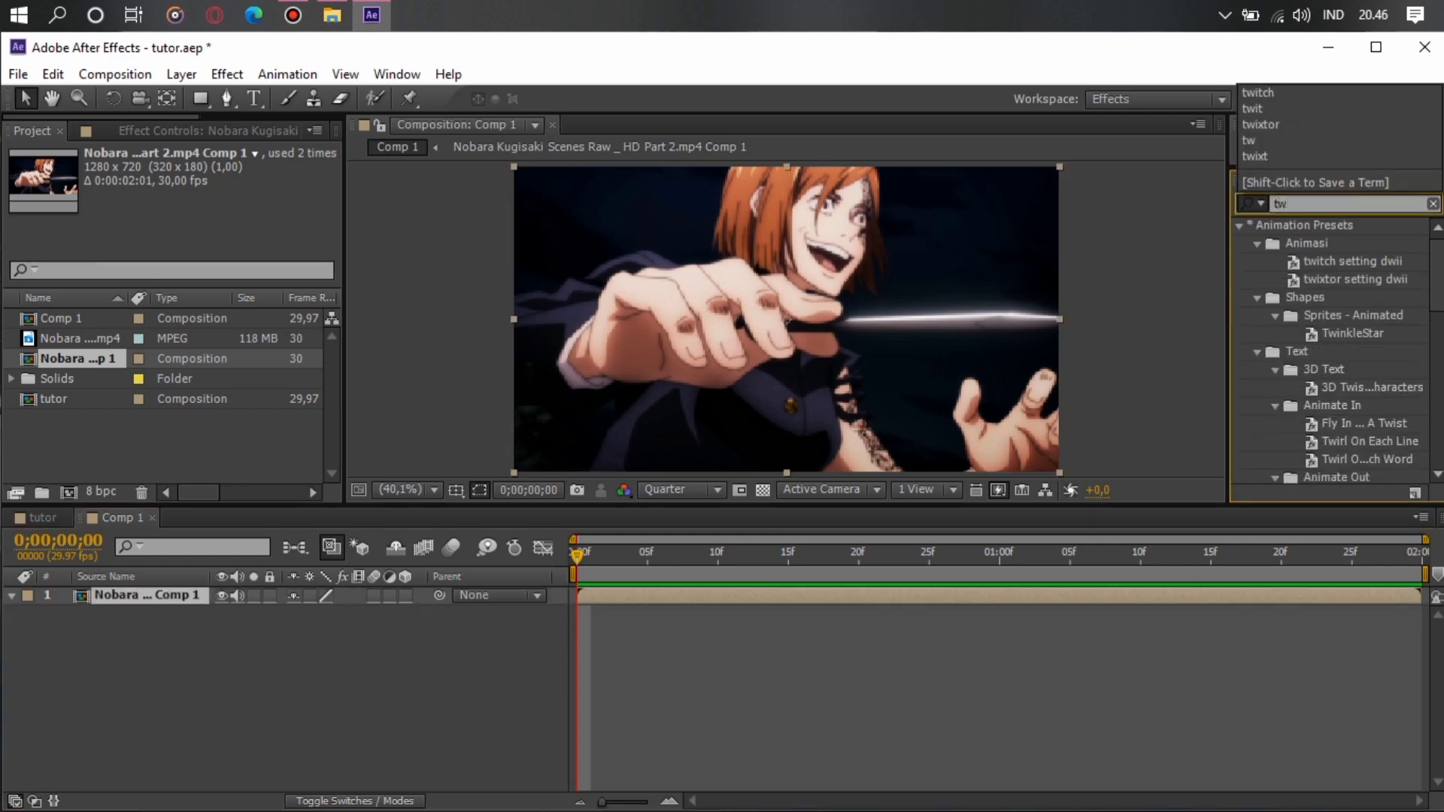
pyautogui.write('itch')
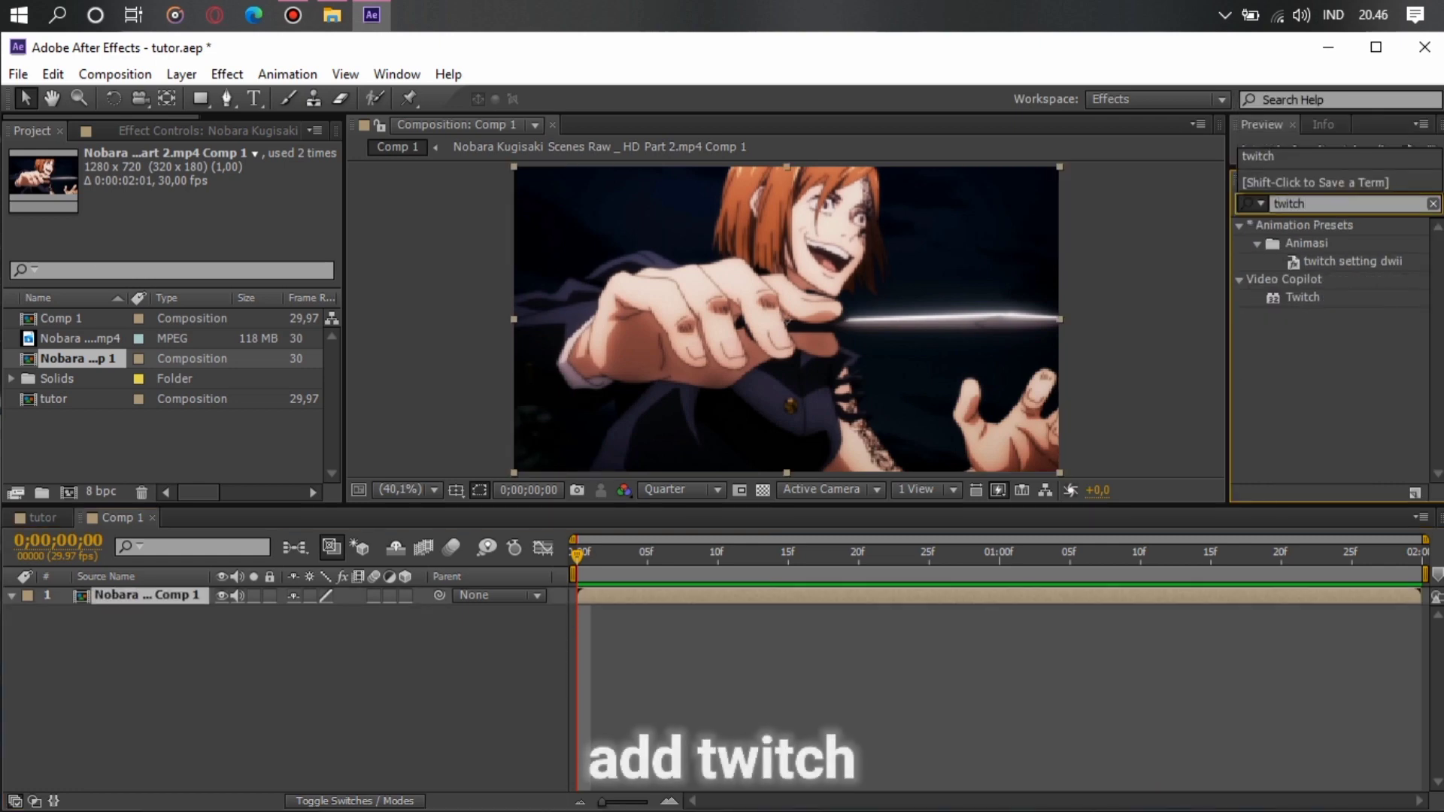
pyautogui.doubleClick(1303, 298)
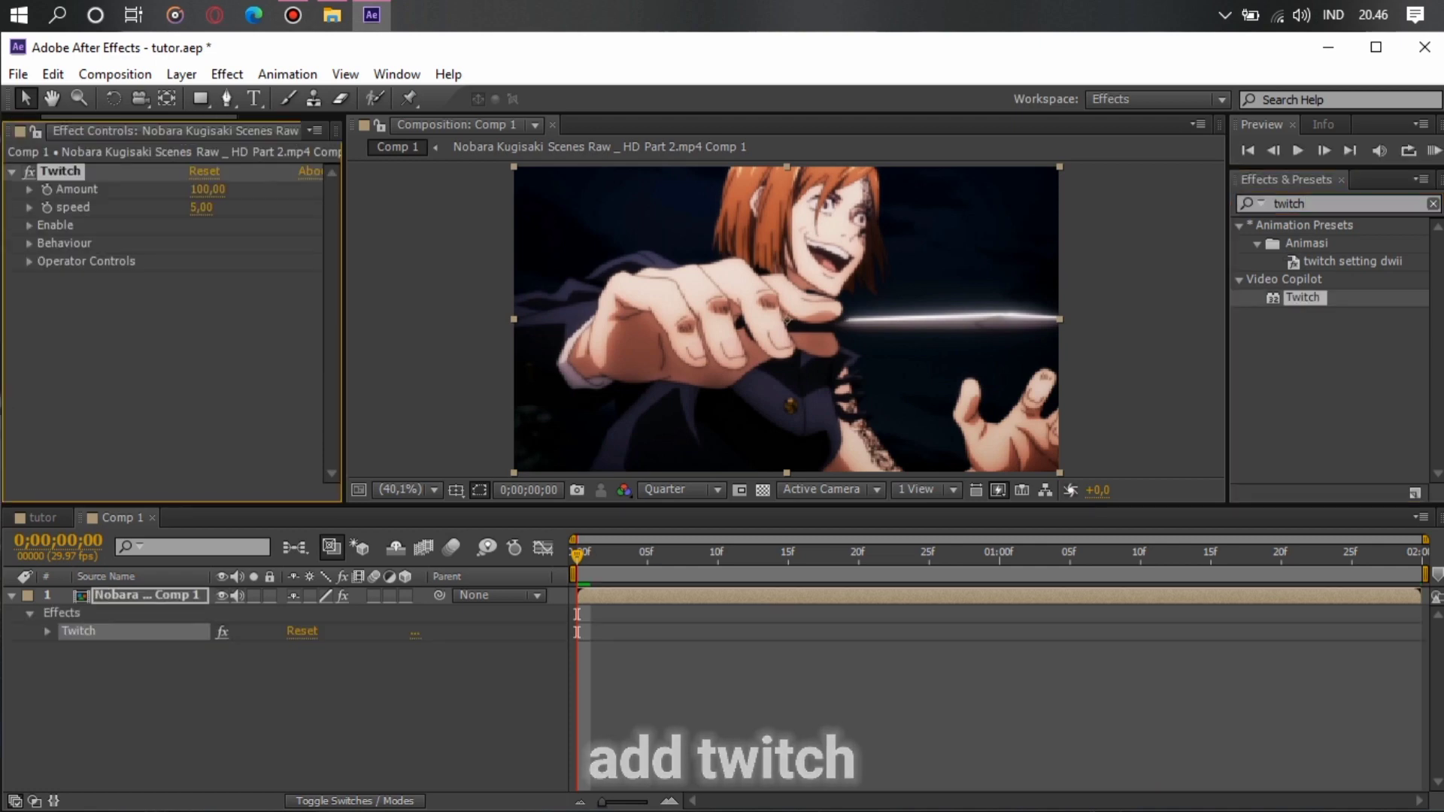
pyautogui.press('e')
# Set the Twitch effect's Amount to 150 and its speed to 50.
pyautogui.click(208, 190)
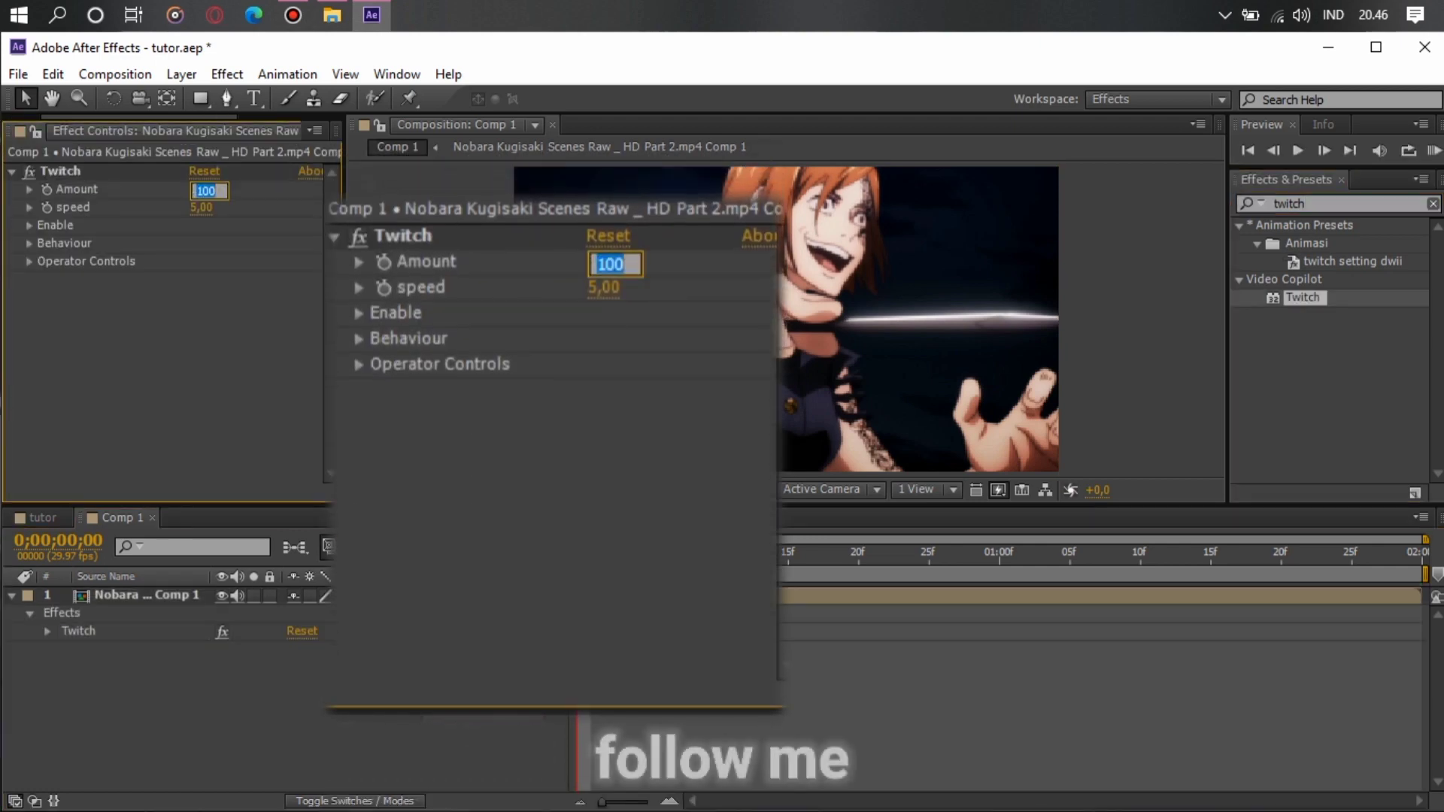
pyautogui.write('1')
pyautogui.press('Tab')
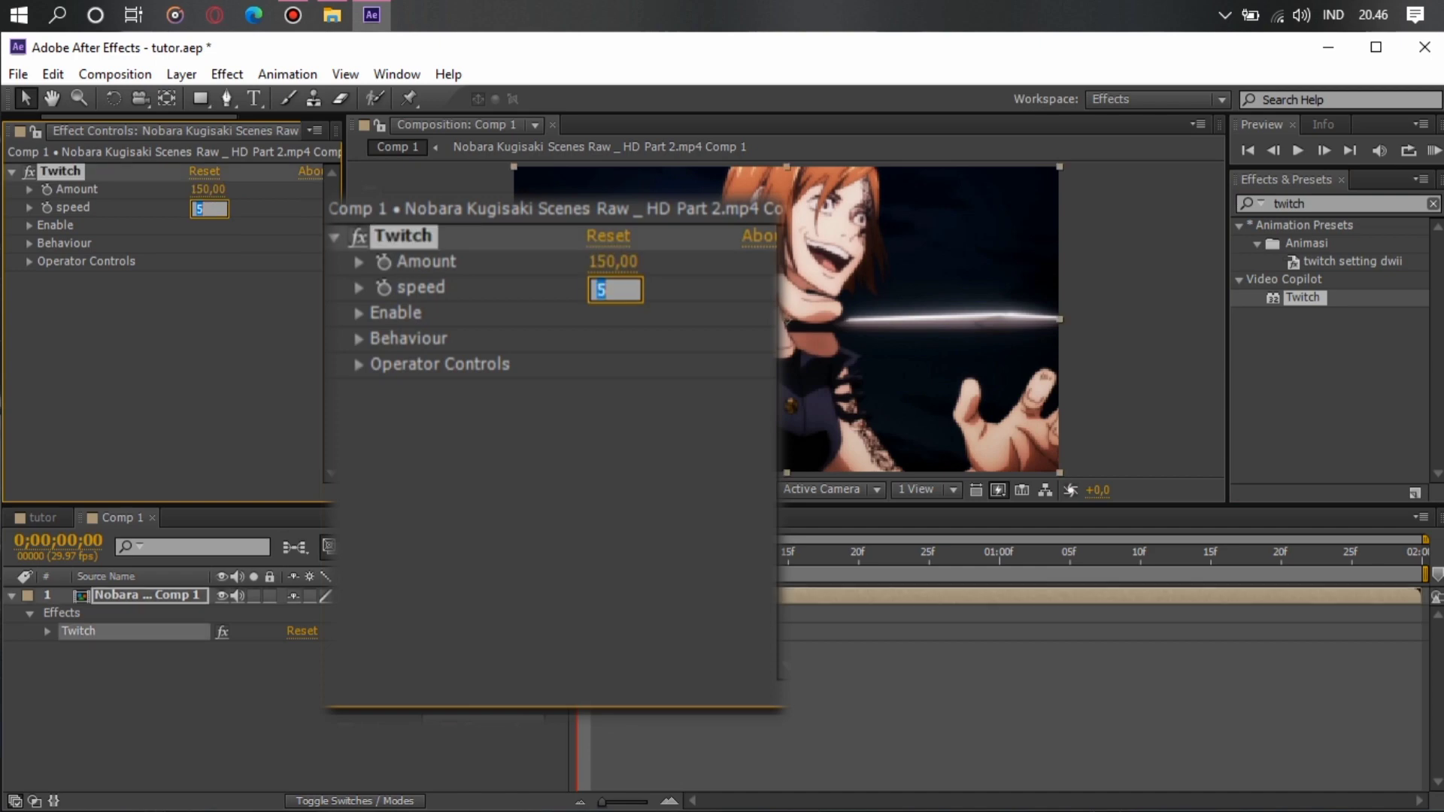
pyautogui.press('Return')
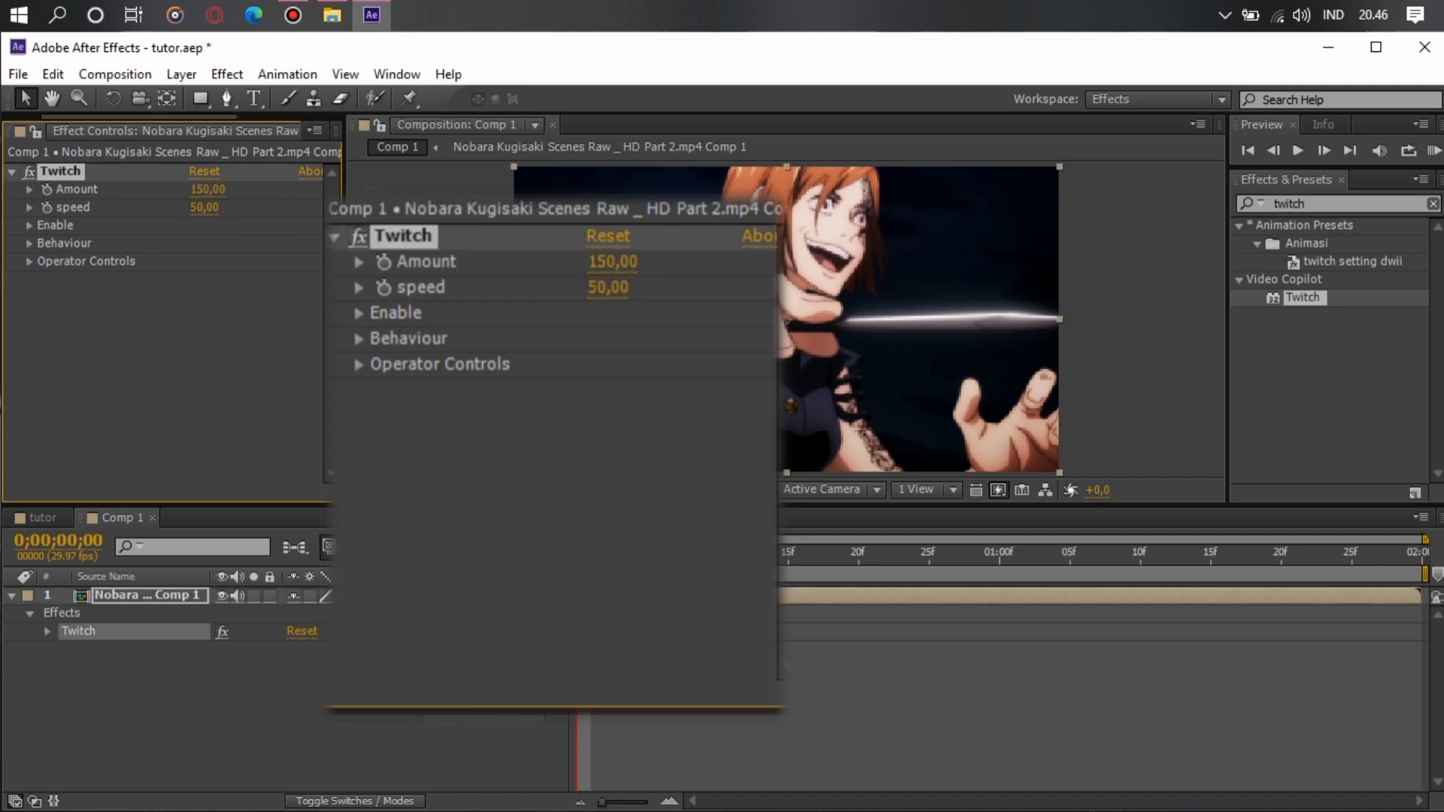
pyautogui.click(163, 361)
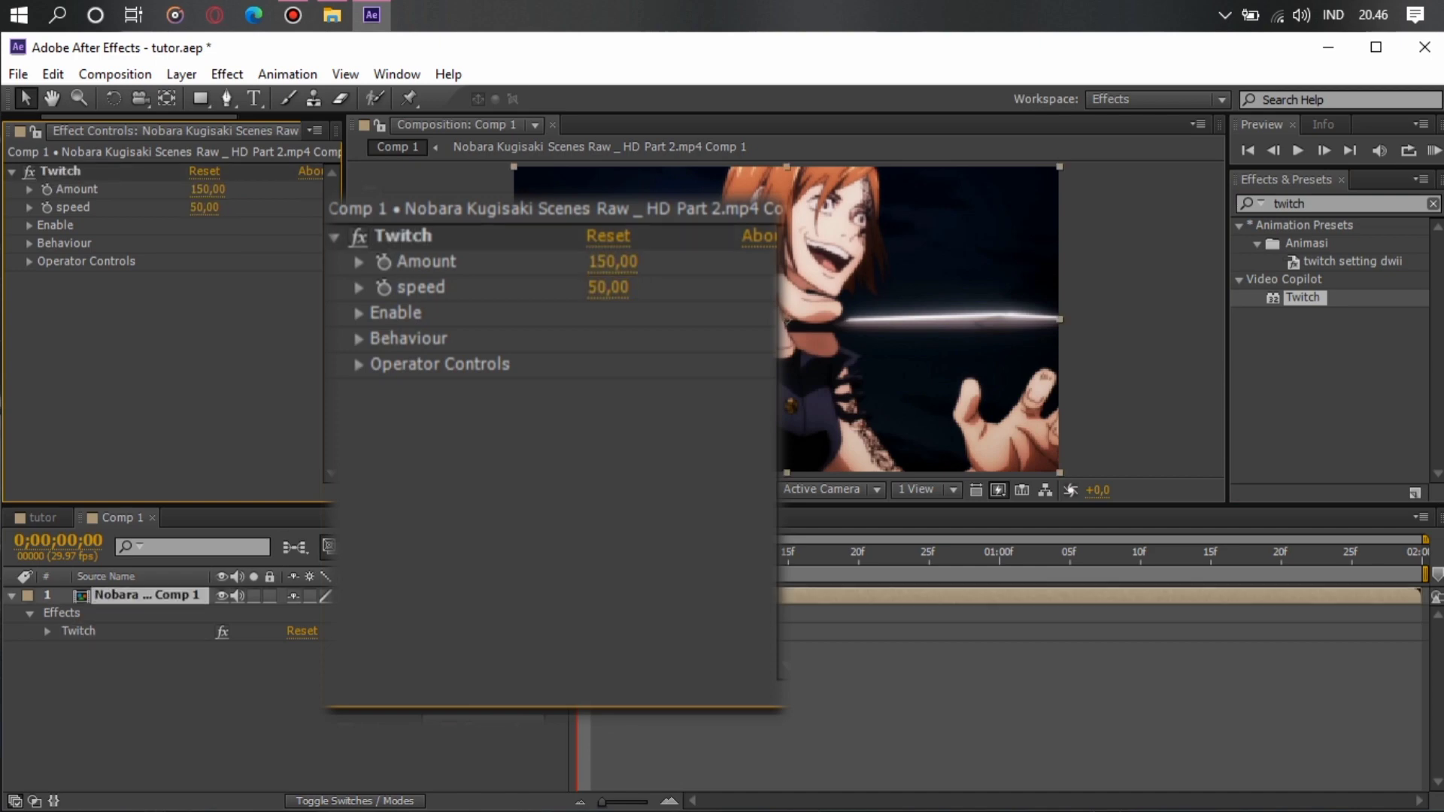
# Enable the Light and Slide operators of the Twitch effect.
pyautogui.click(29, 226)
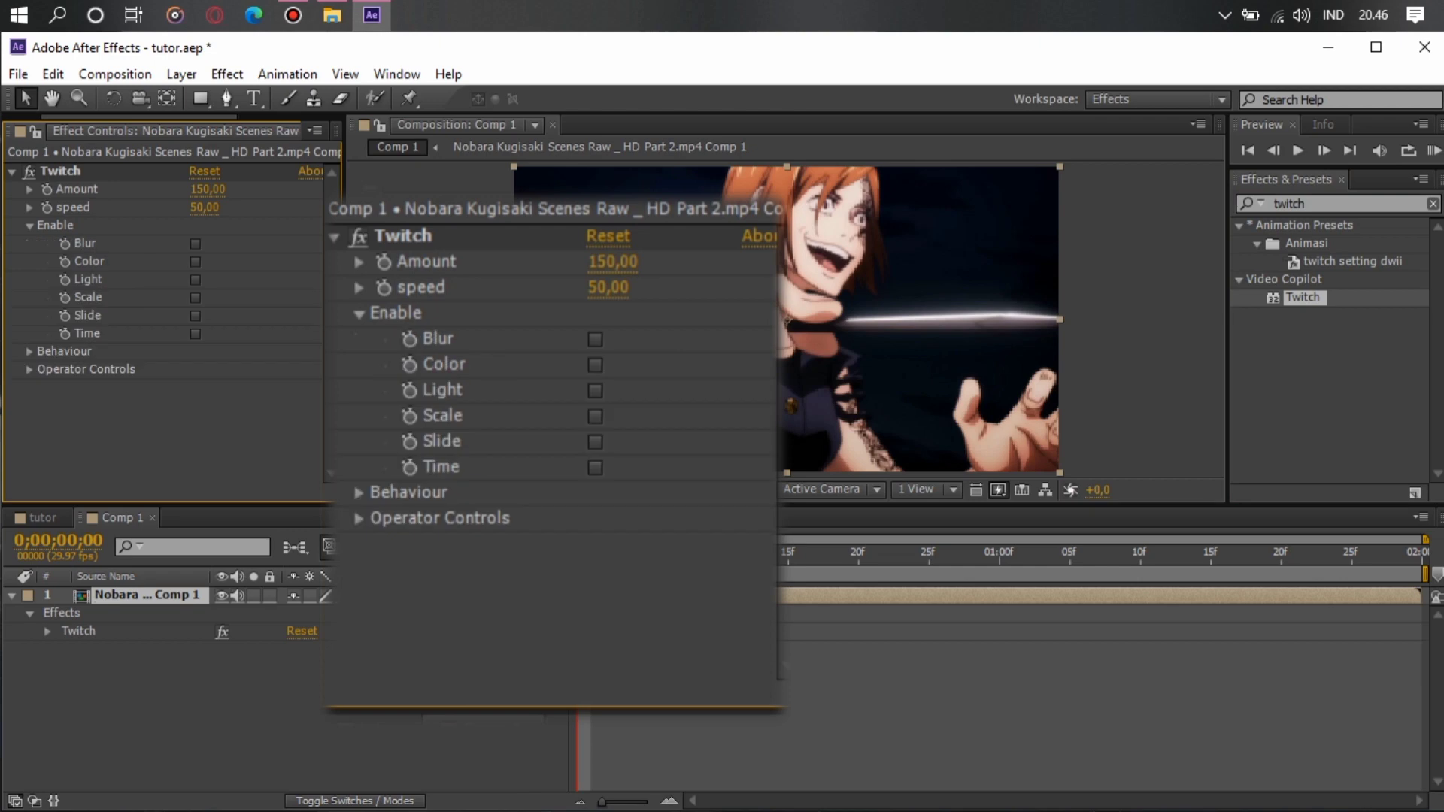
pyautogui.click(196, 280)
pyautogui.click(196, 316)
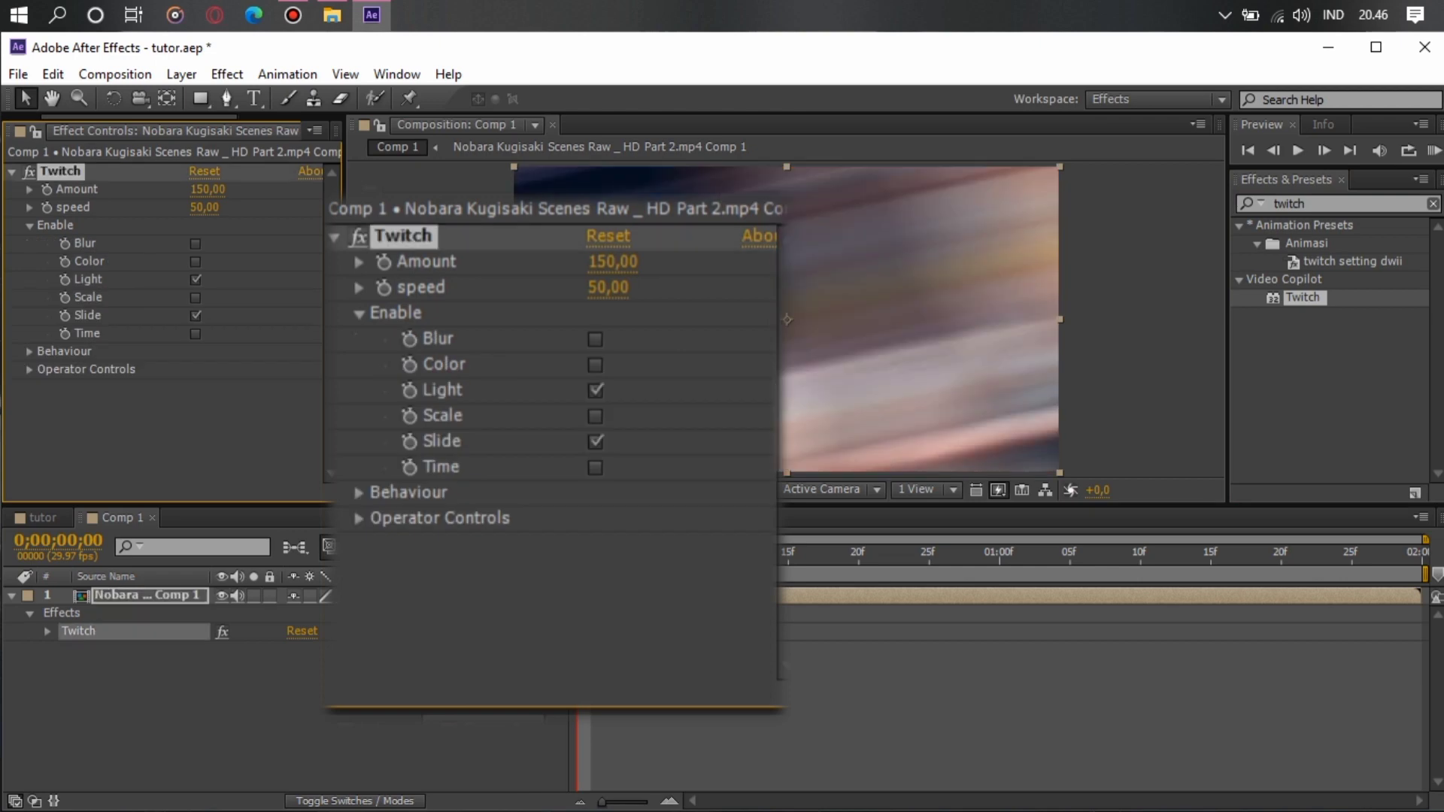
pyautogui.click(29, 225)
# Set the Light Amount in Twitch's operator controls to 150.
pyautogui.click(30, 261)
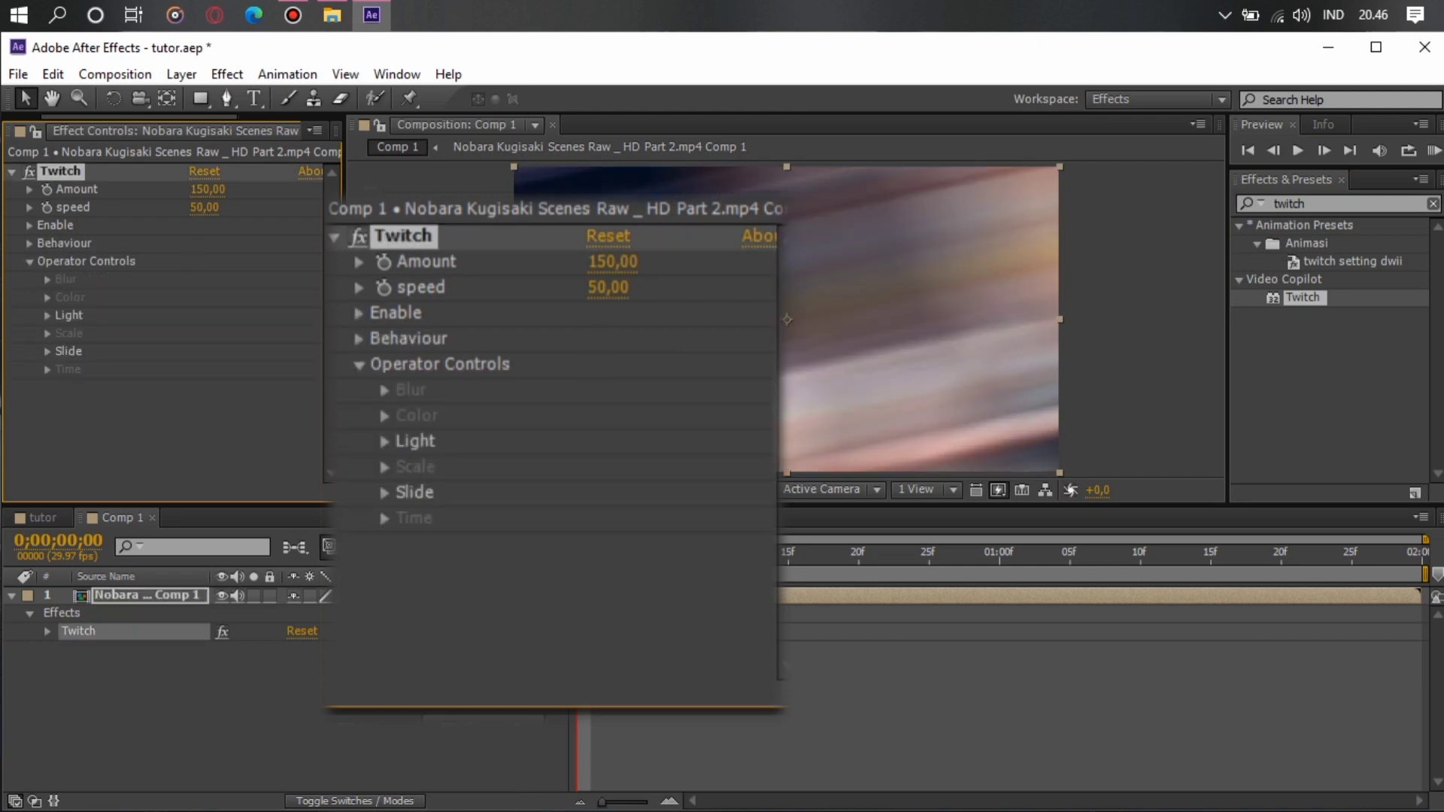
pyautogui.click(47, 316)
pyautogui.click(128, 466)
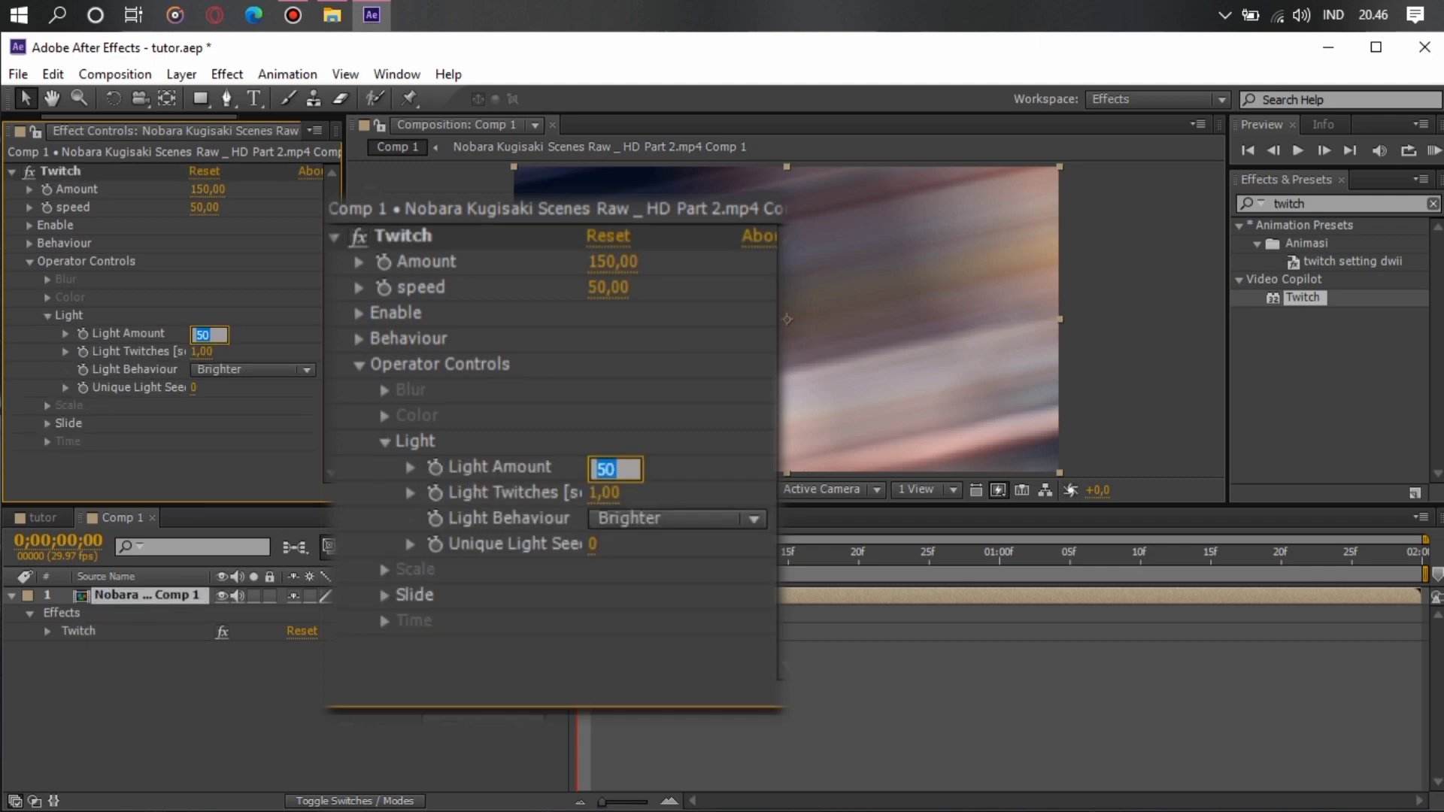
pyautogui.press('Return')
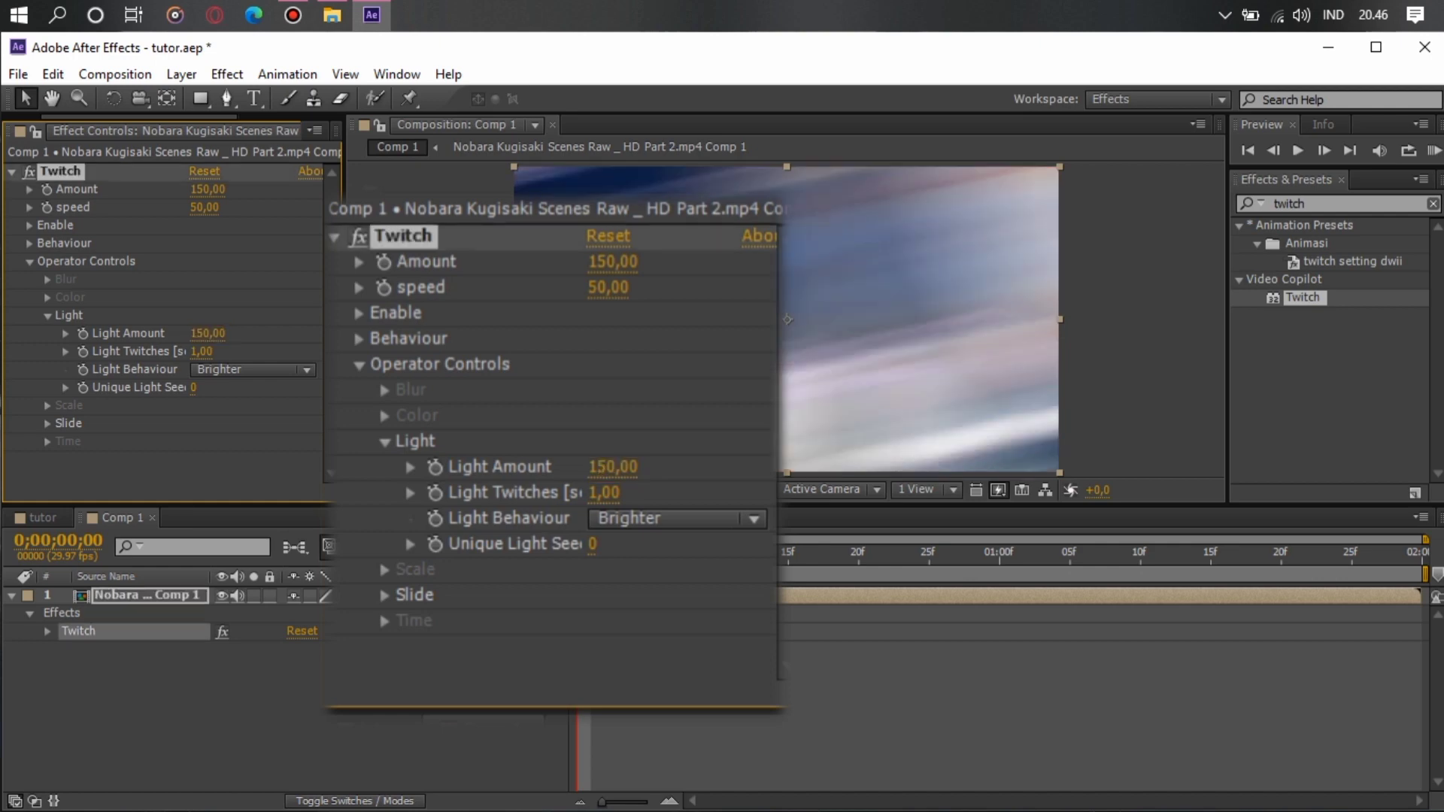
pyautogui.click(47, 316)
# Configure Twitch's Slide controls with Slide Amount 30, Slide Twitches 2, Slide RGB Split 30 and Slide Motion Blur 80.
pyautogui.click(48, 352)
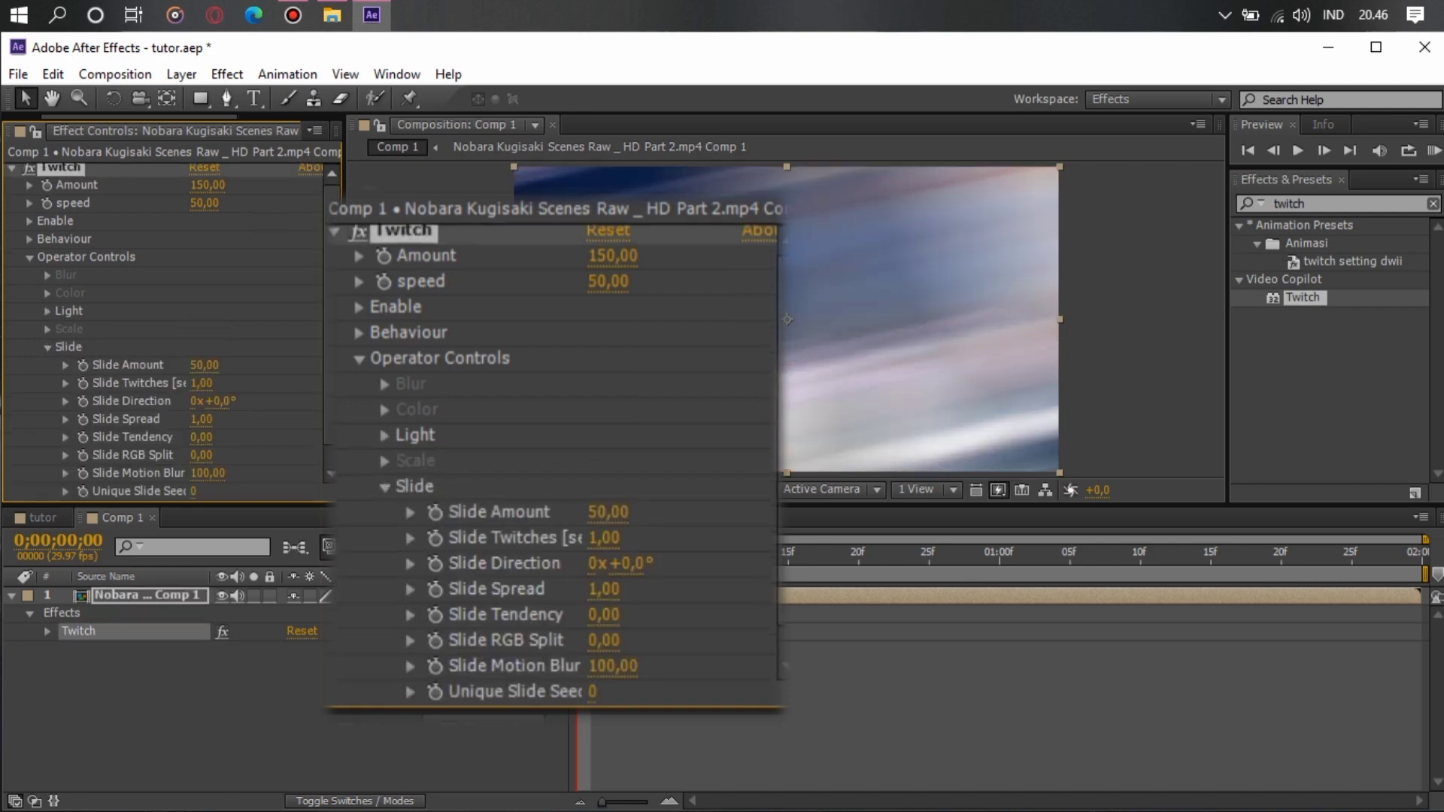
pyautogui.click(205, 366)
pyautogui.write('30')
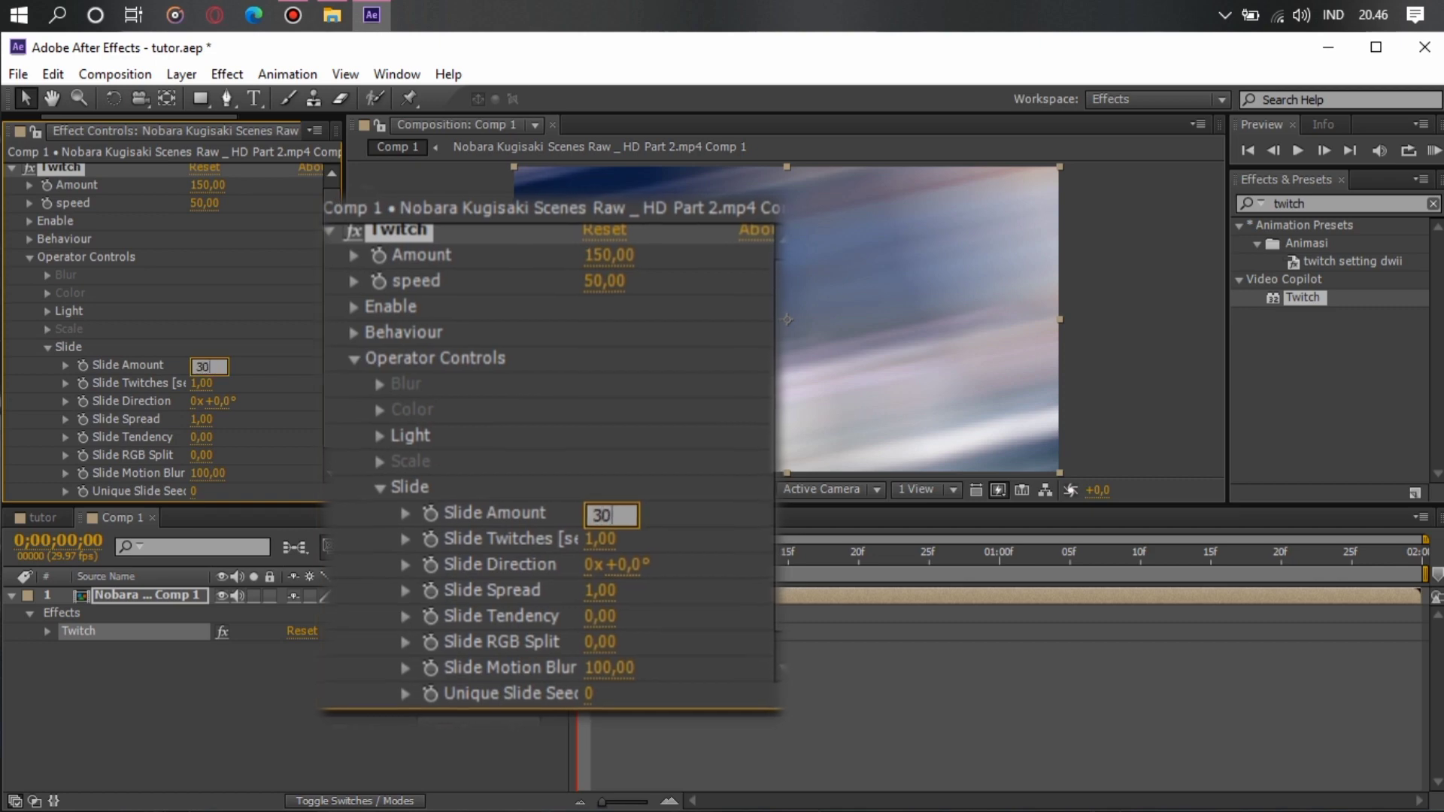
pyautogui.press('Tab')
pyautogui.write('2')
pyautogui.press('Tab')
pyautogui.press('Tab')
pyautogui.press('Tab')
pyautogui.press('Tab')
pyautogui.press('Tab')
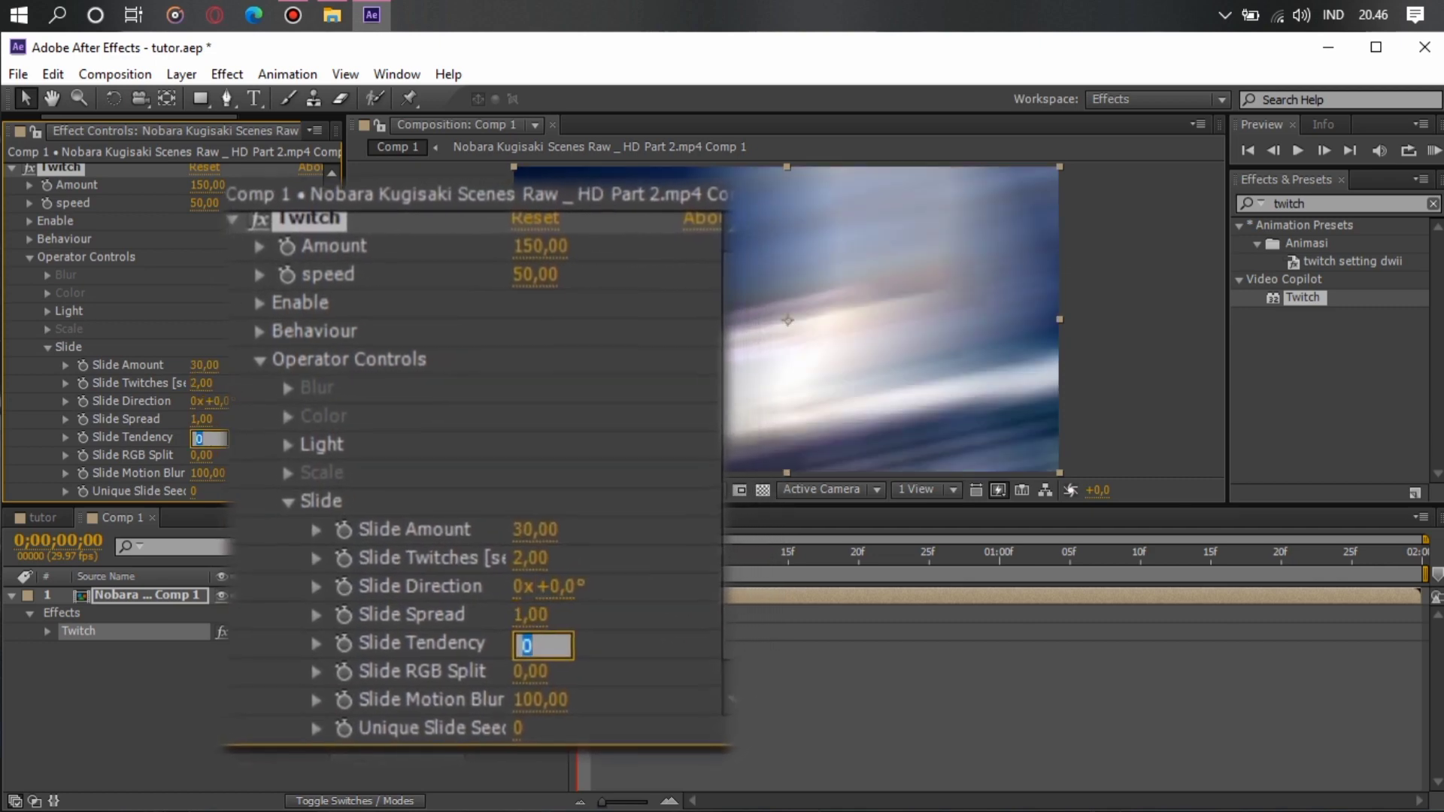
pyautogui.write('30')
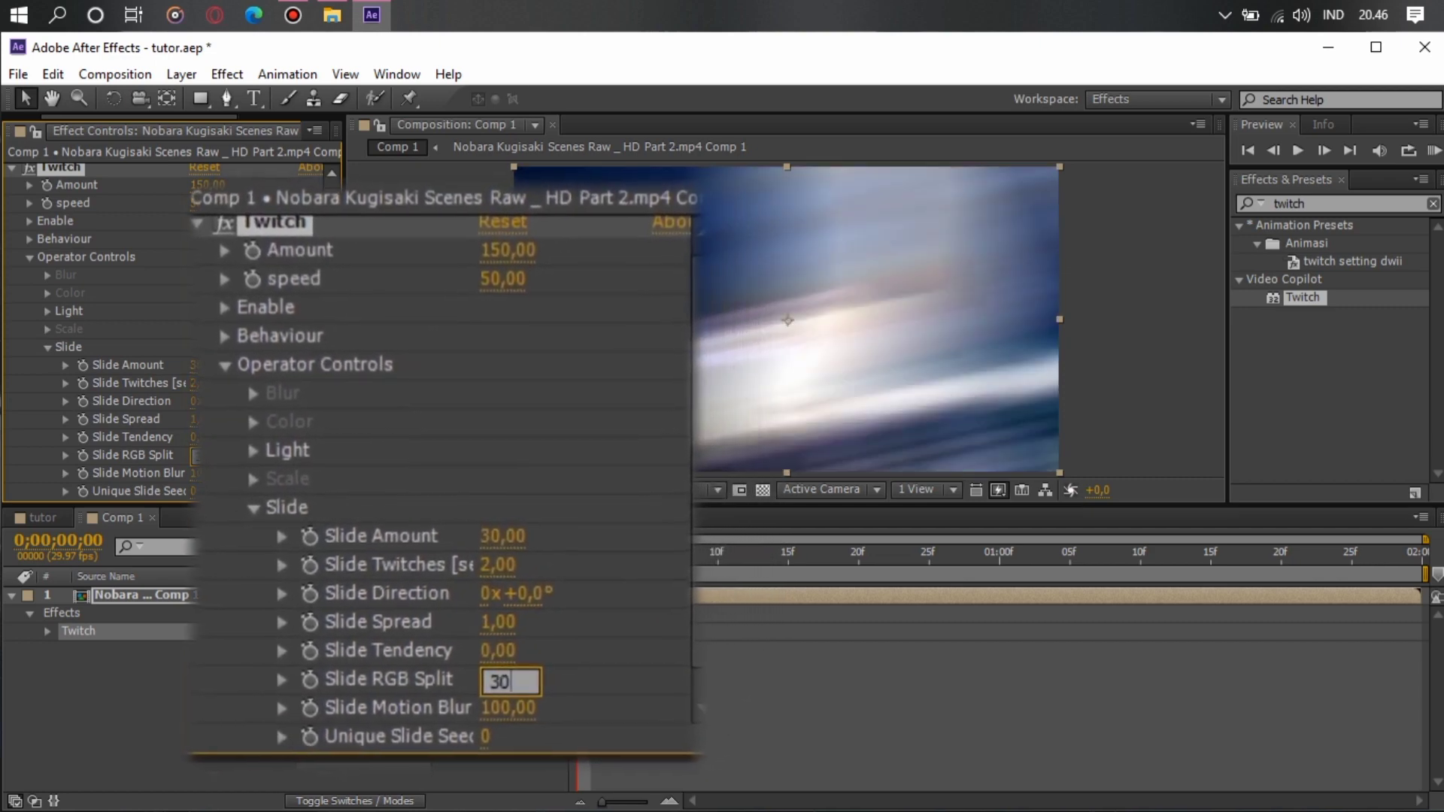
pyautogui.press('Tab')
pyautogui.write('80')
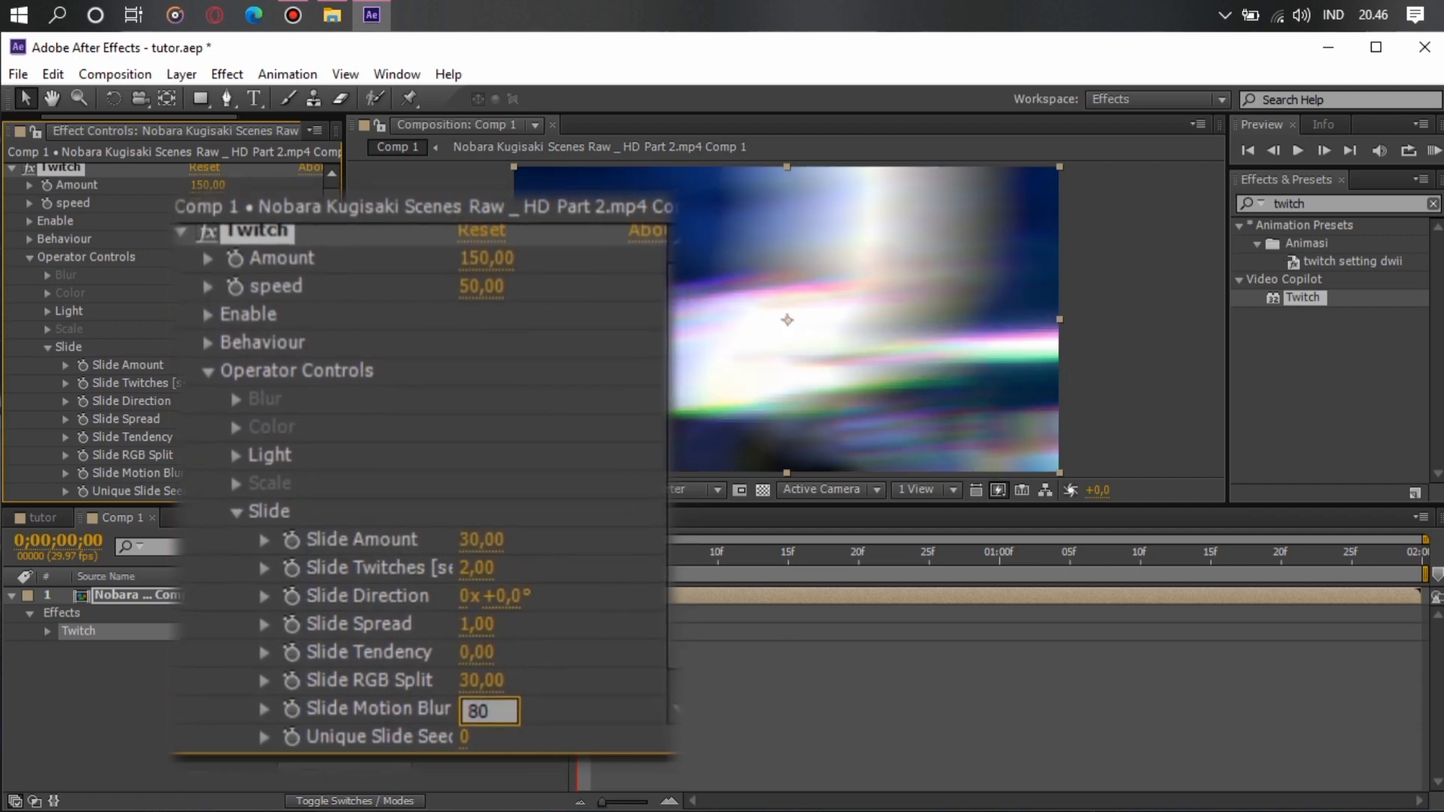
pyautogui.press('Return')
# Lower the Slide RGB Split to 25 and collapse the Twitch operator controls.
pyautogui.click(471, 681)
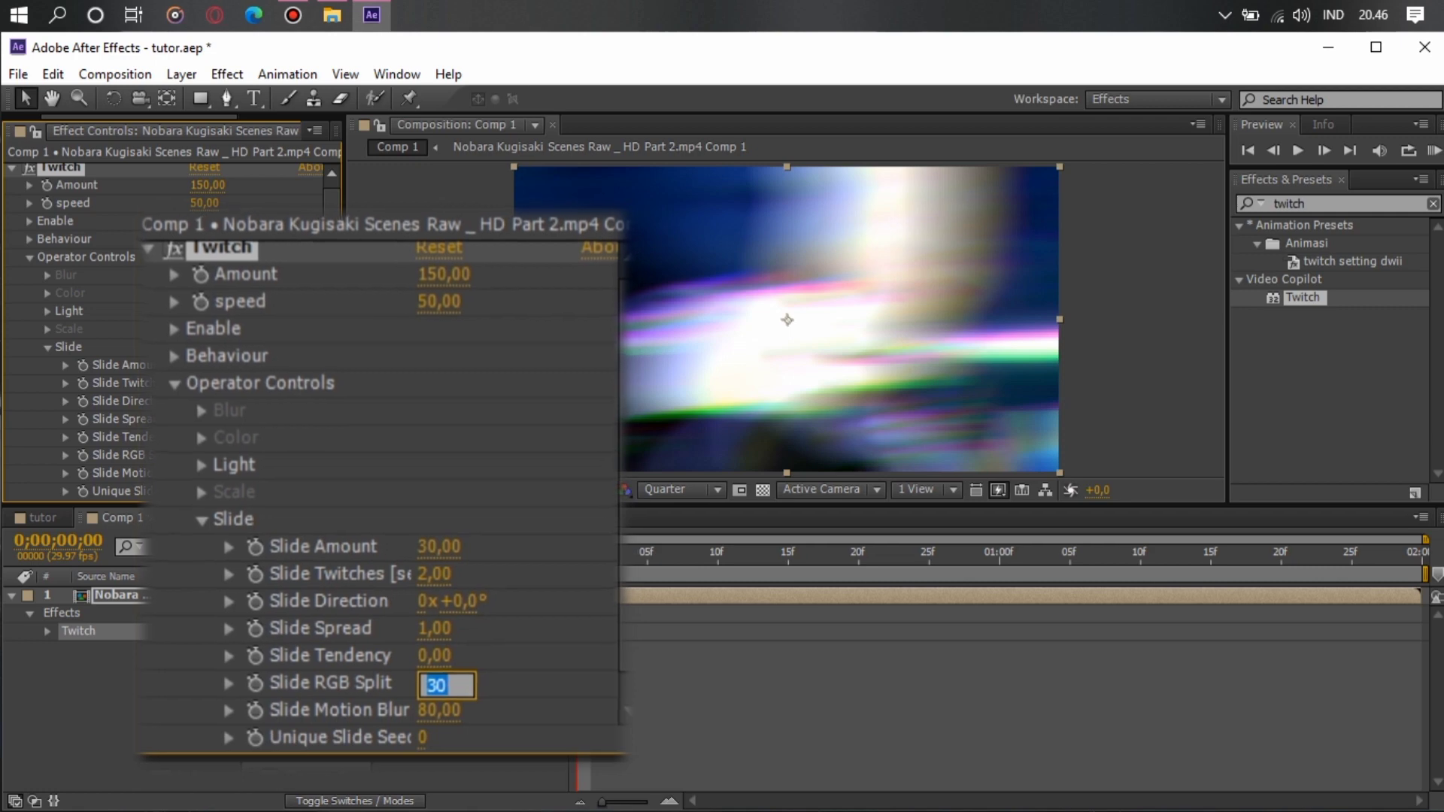
pyautogui.write('25')
pyautogui.press('Return')
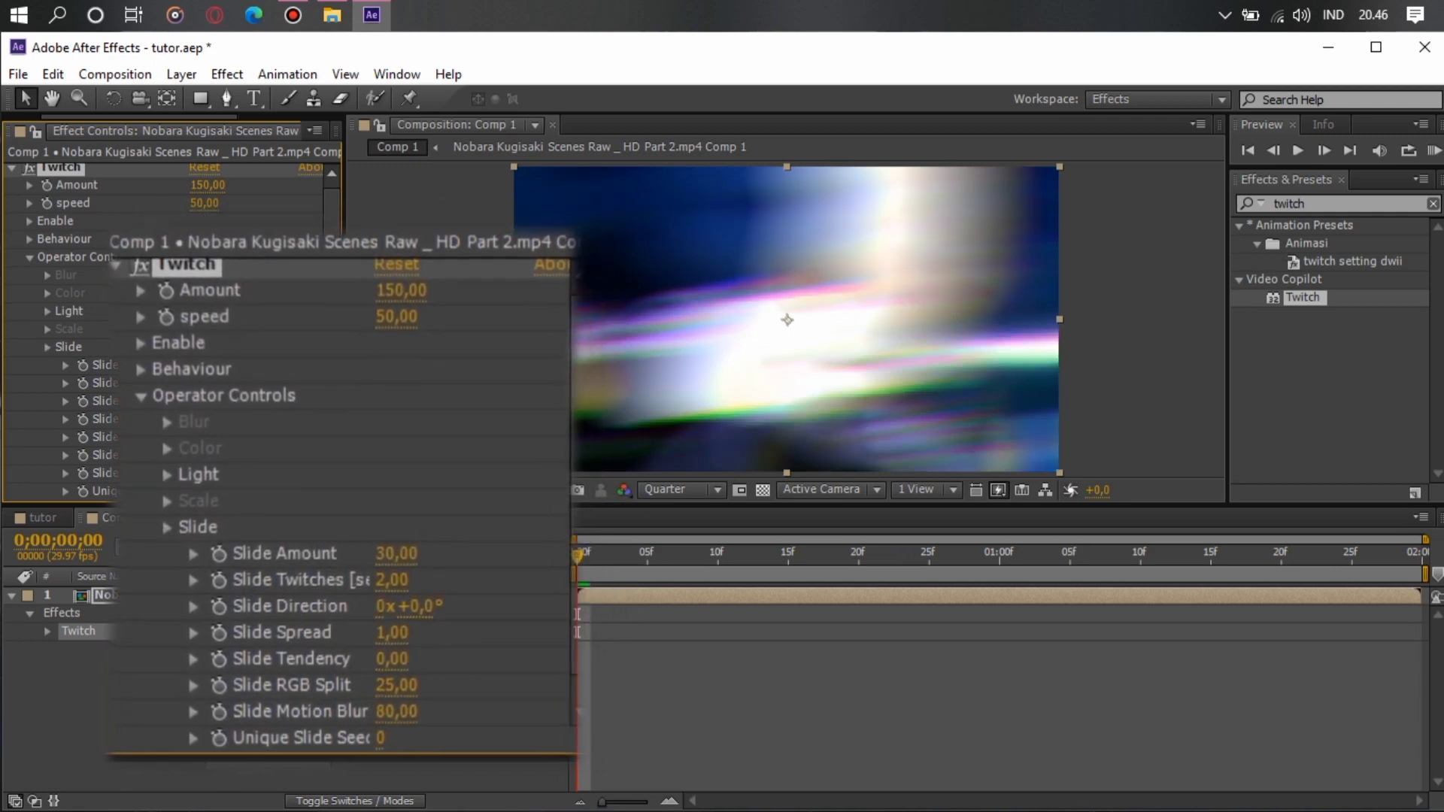
pyautogui.click(47, 348)
pyautogui.click(29, 262)
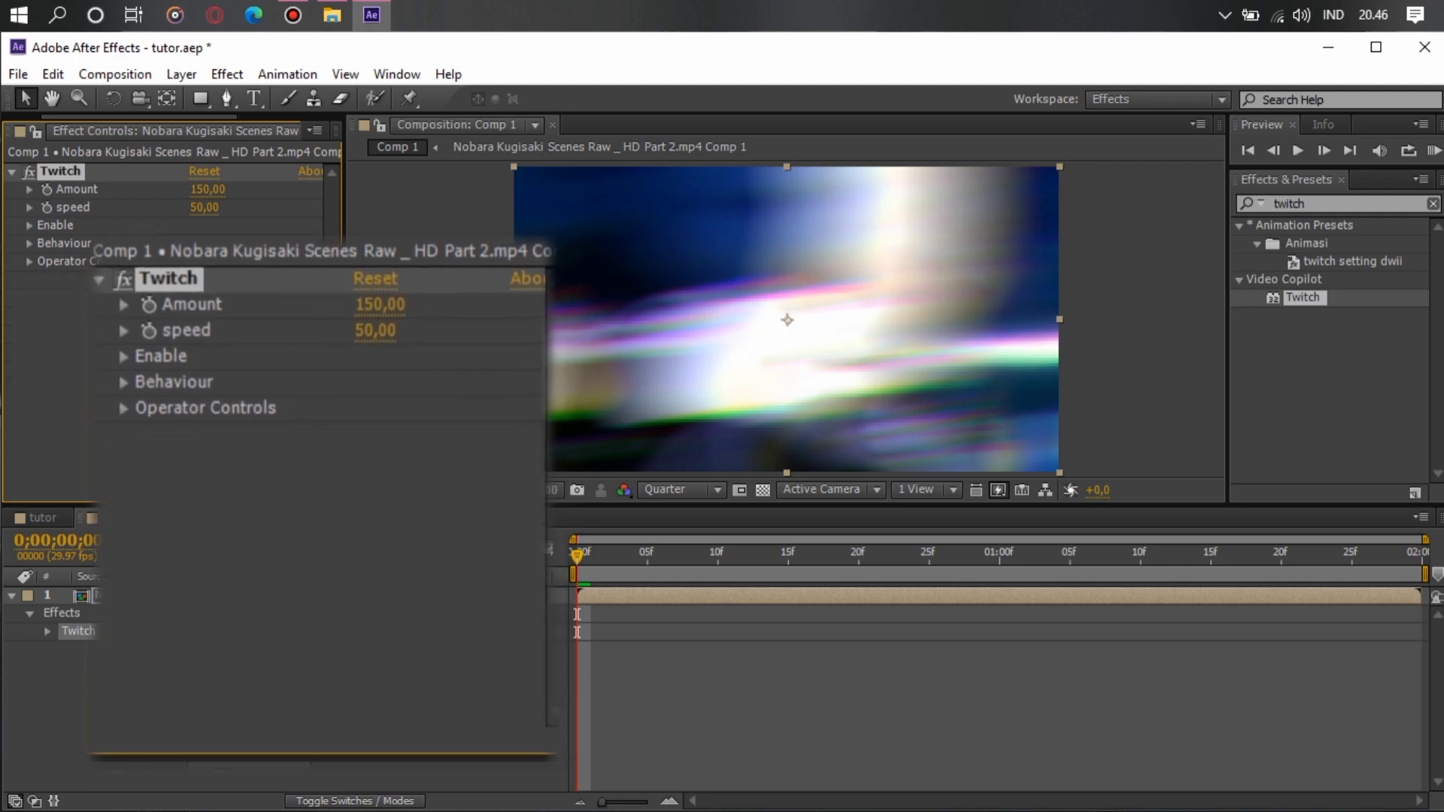
# Add a Twitch Amount keyframe of 150 at 0;00;00;00 and reveal the layer's keyframes in the timeline.
pyautogui.click(150, 338)
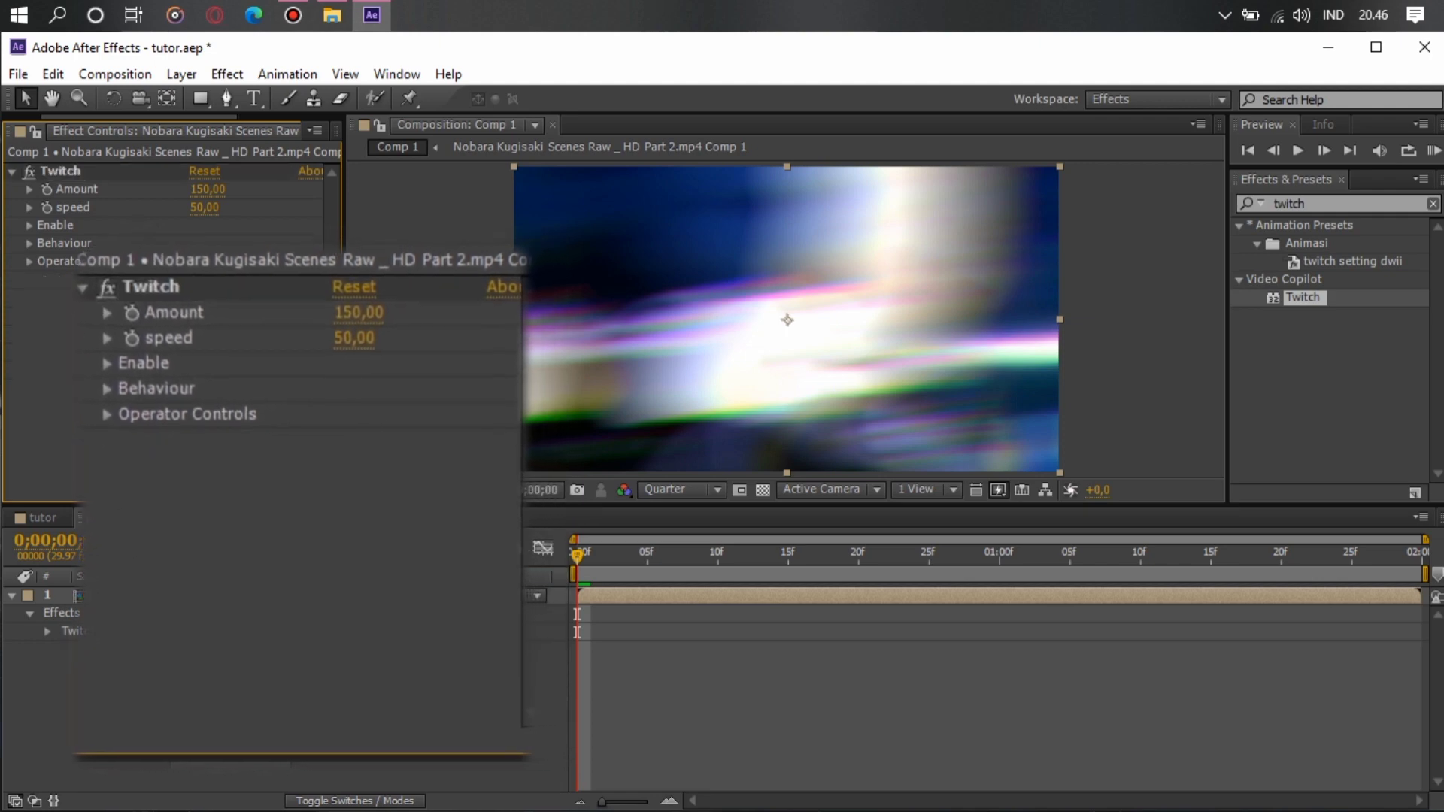
pyautogui.click(47, 190)
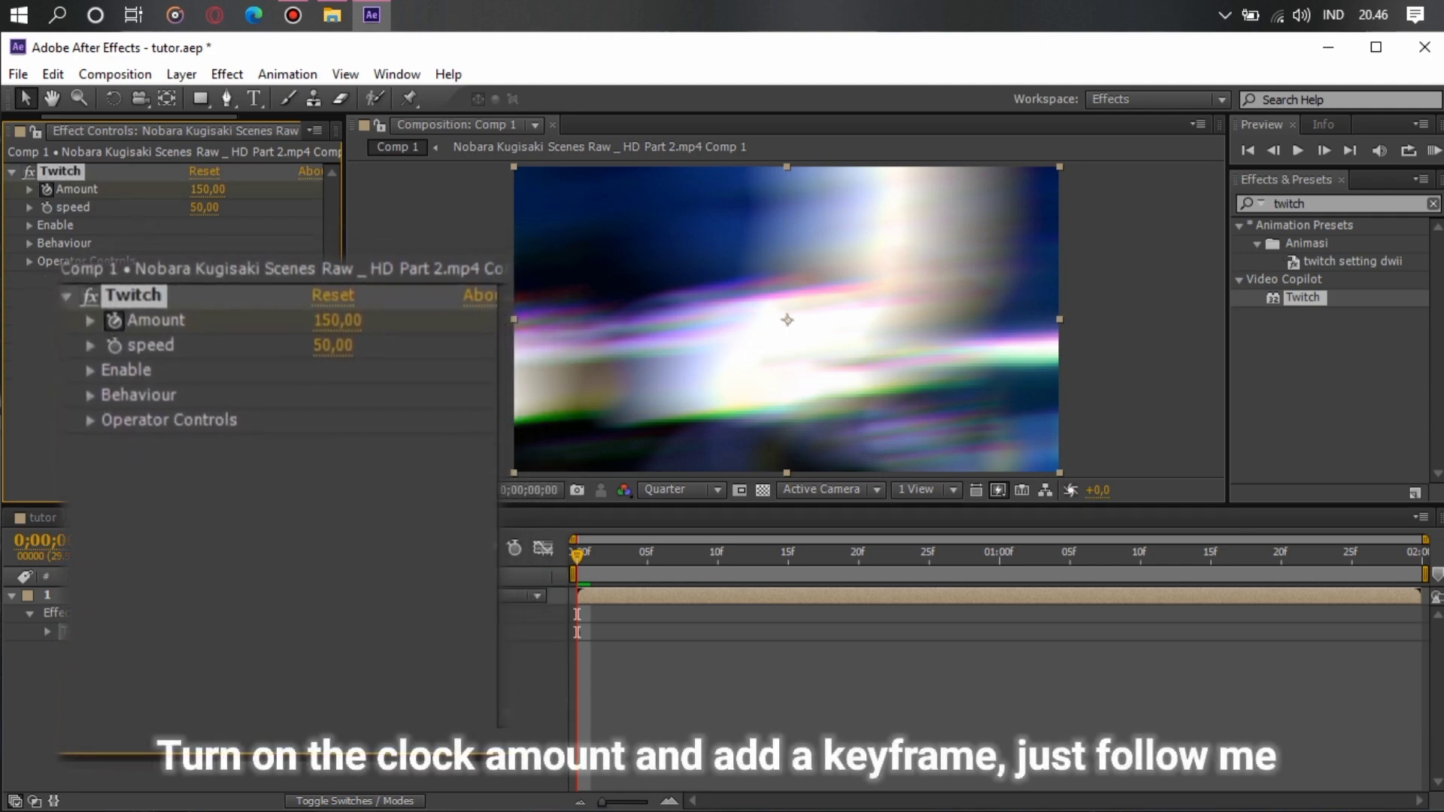
pyautogui.press('u')
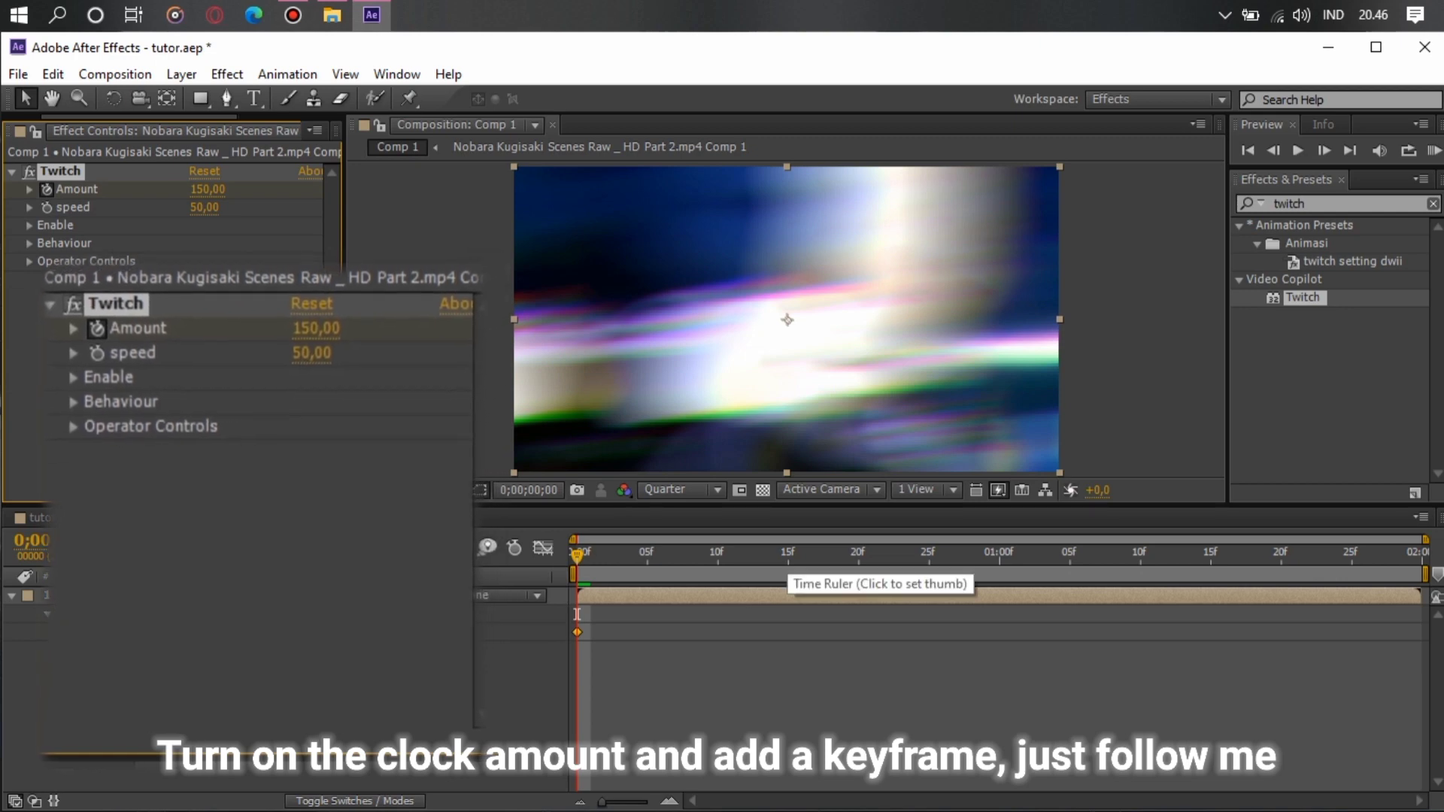
# Add a Twitch Amount keyframe of 0 and place it at about 0;00;00;19.
pyautogui.click(818, 556)
pyautogui.moveTo(818, 555); pyautogui.dragTo(747, 555)
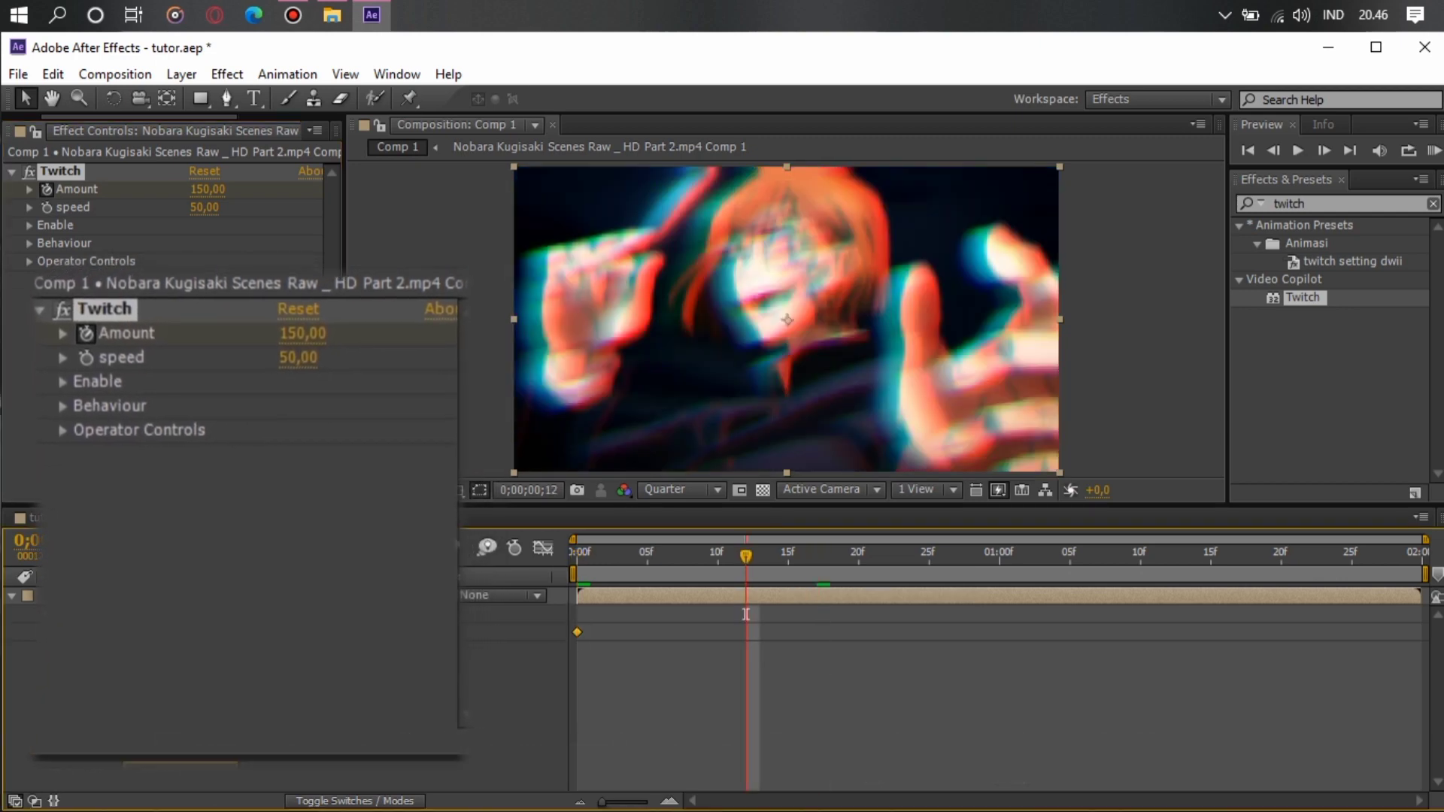
pyautogui.click(286, 688)
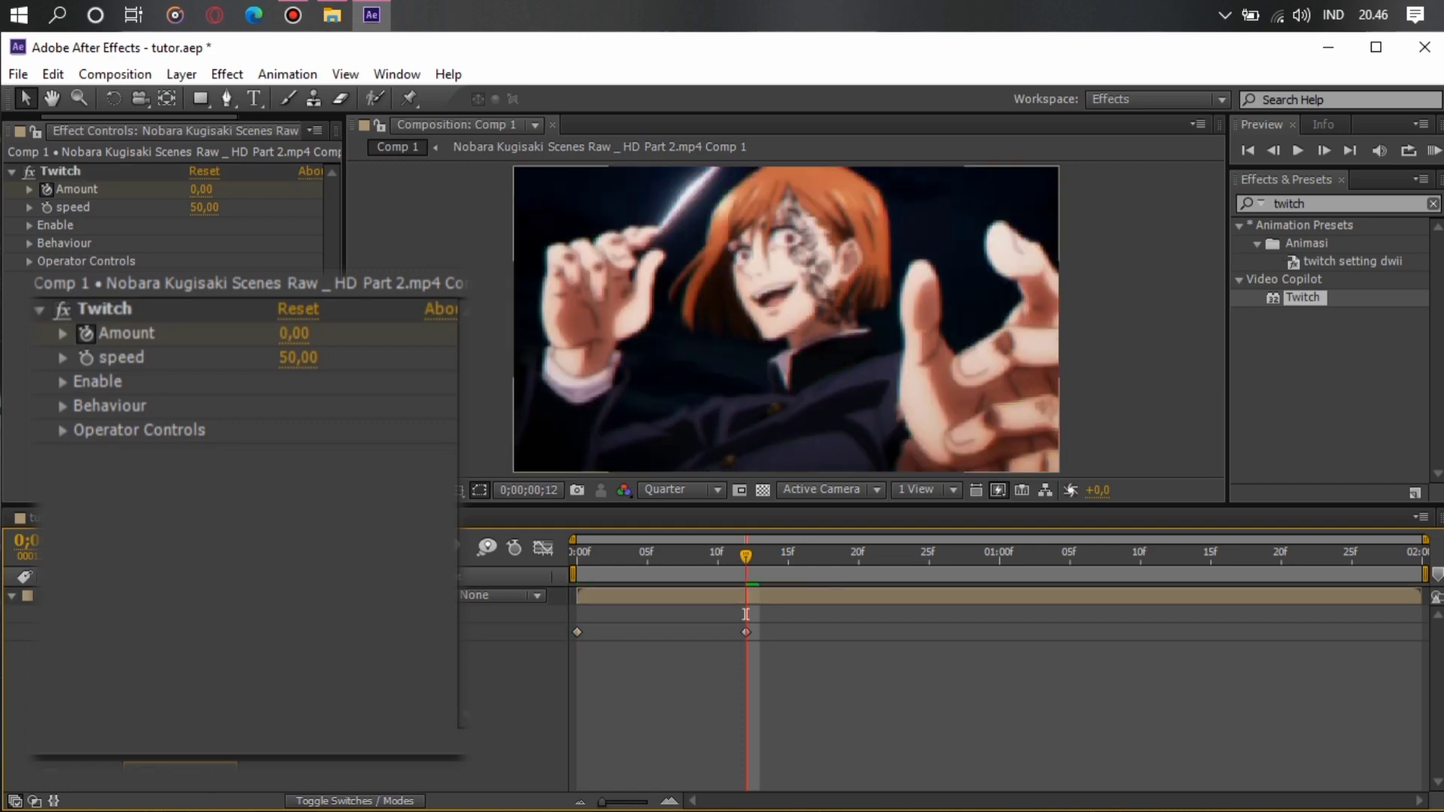
pyautogui.moveTo(746, 632); pyautogui.dragTo(831, 633)
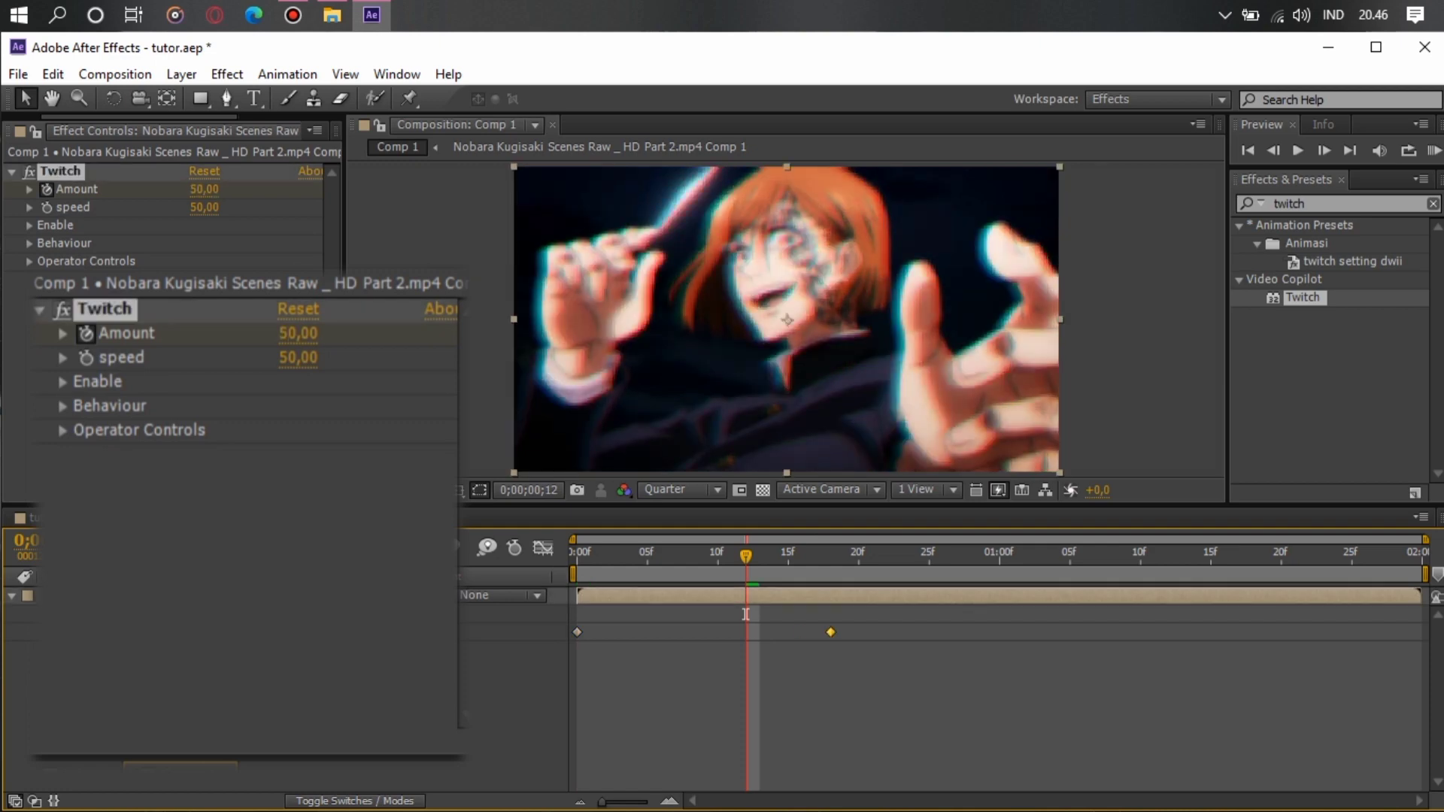
# Add further Twitch Amount keyframes of 0 at 0;00;01;08 and 150 at 0;00;01;29.
pyautogui.press('space')
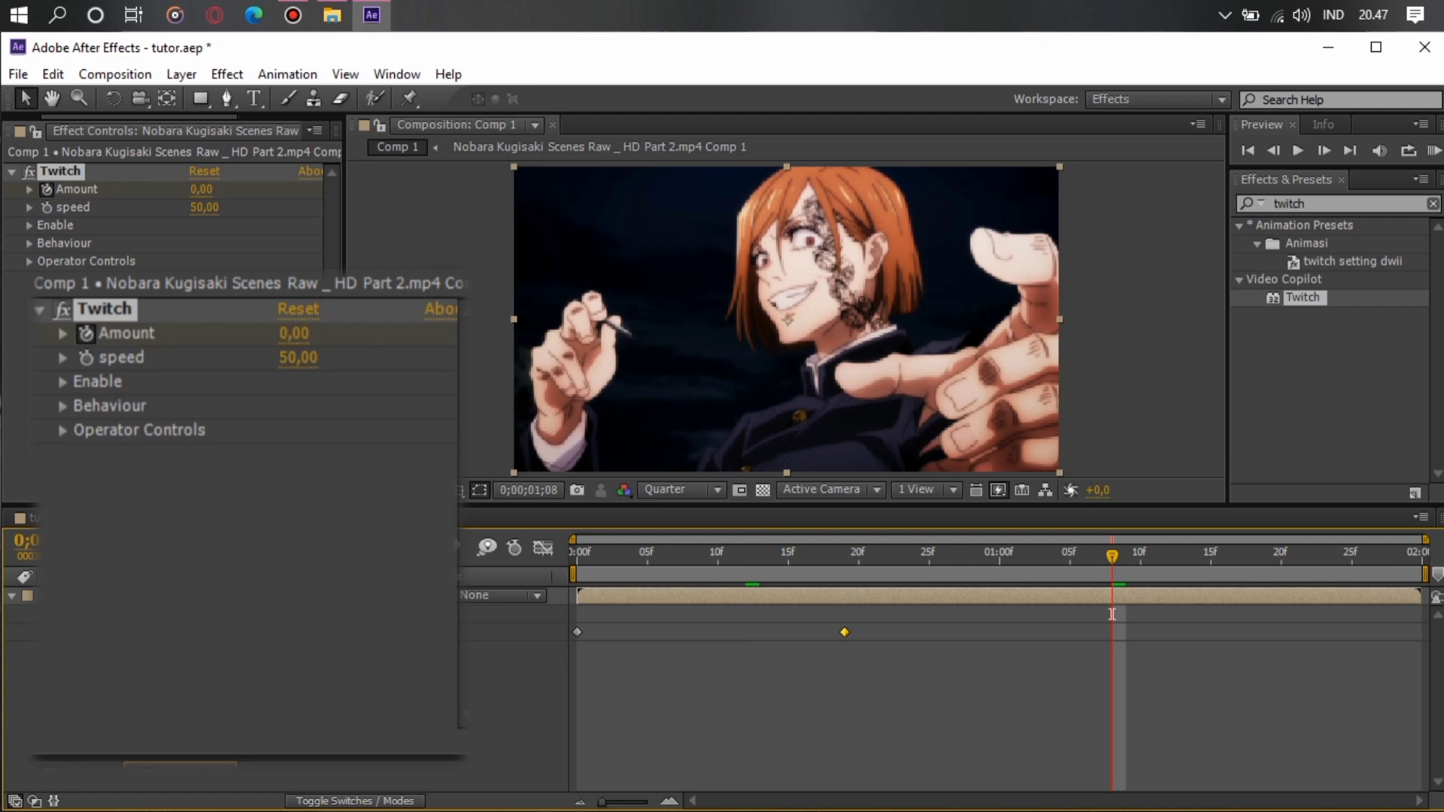
pyautogui.press('End')
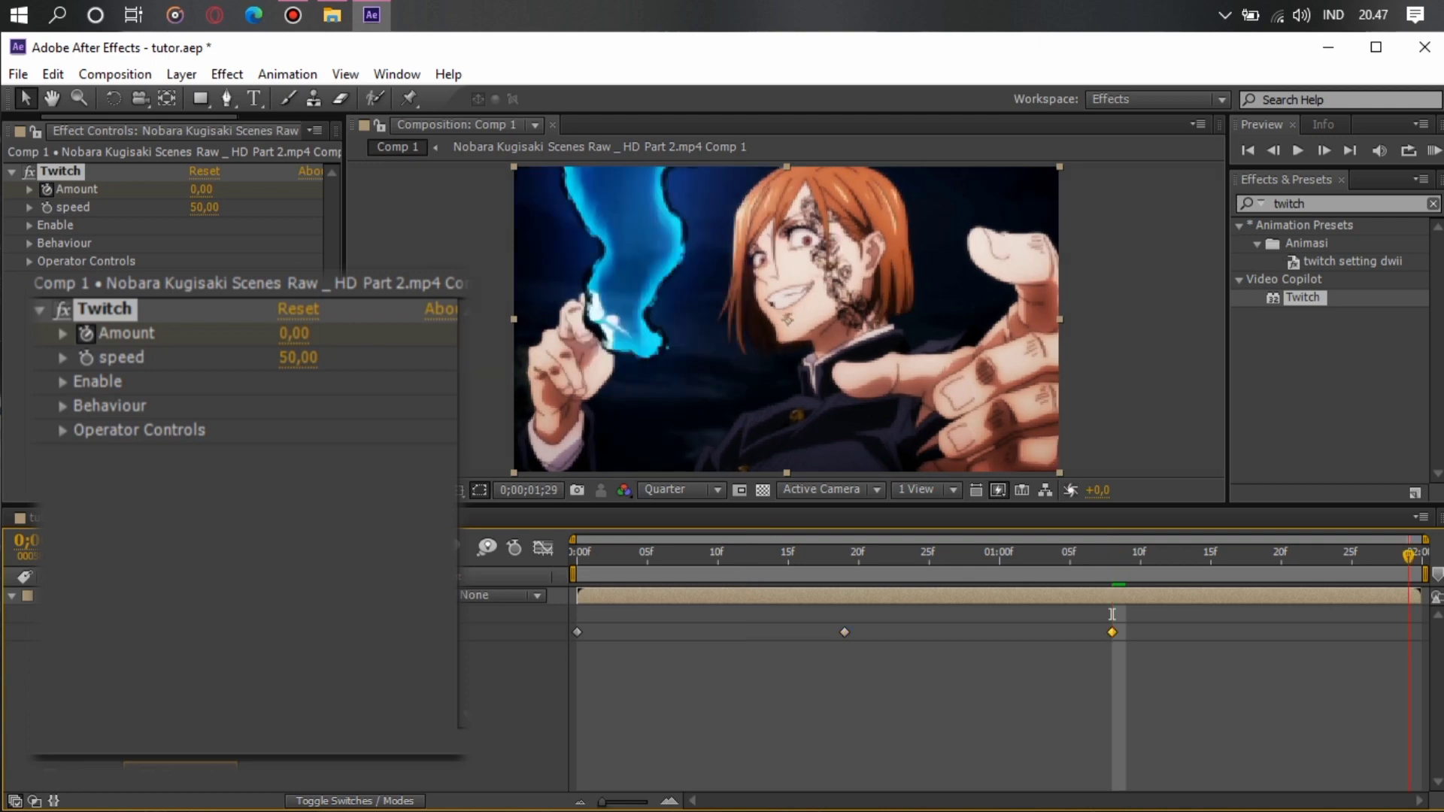
pyautogui.click(201, 190)
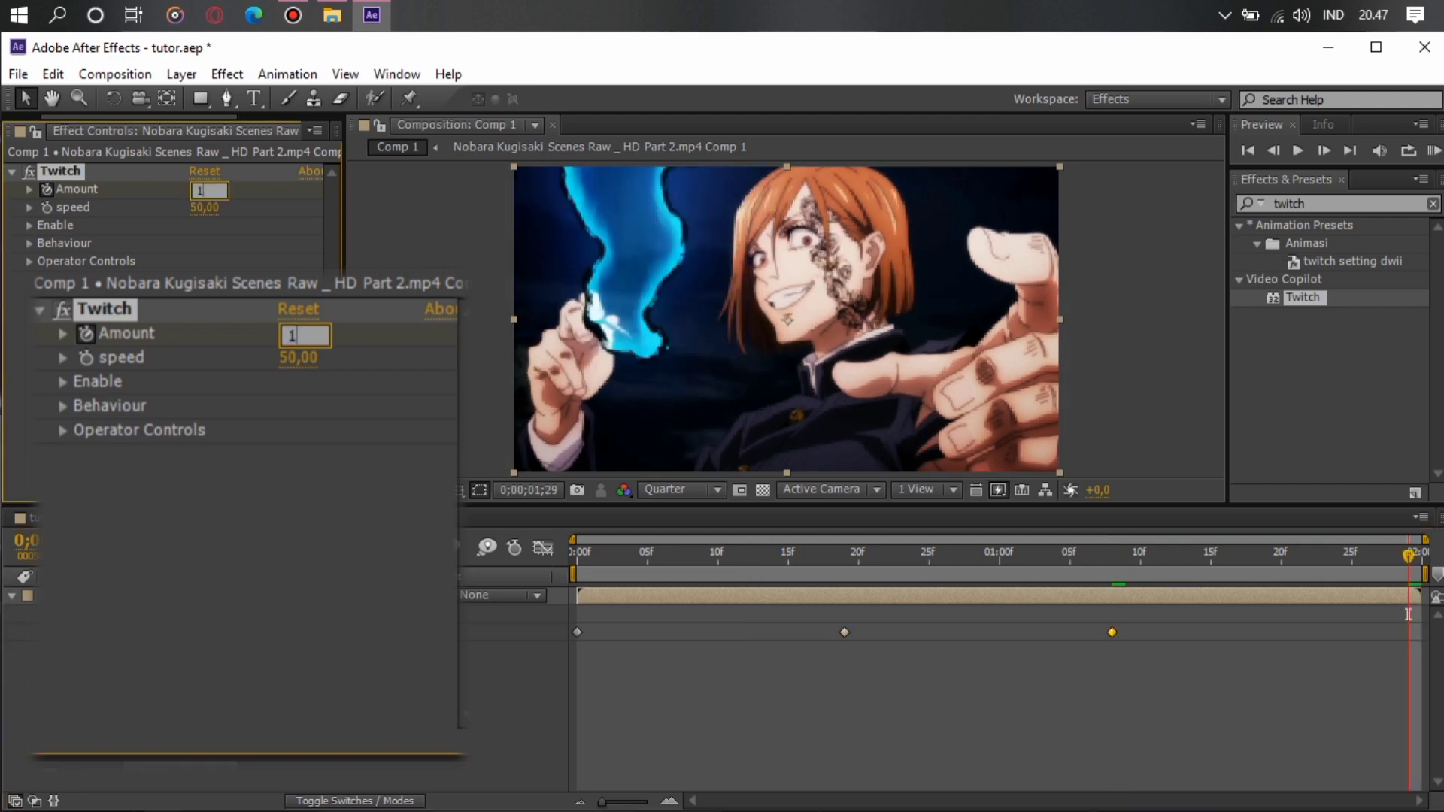
pyautogui.press('Return')
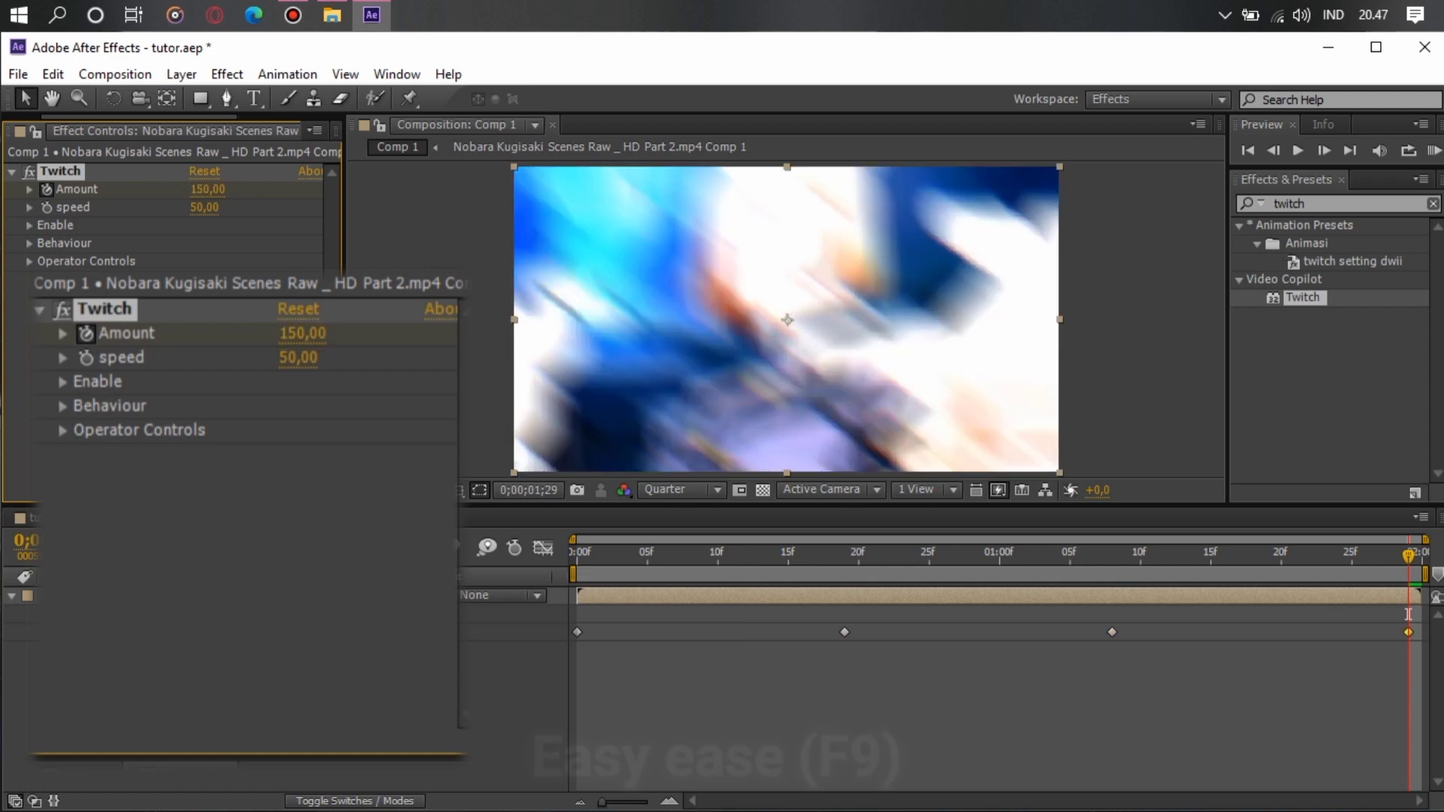
# Apply Easy Ease to all four Twitch Amount keyframes and show their curve in the Graph Editor.
pyautogui.click(90, 633)
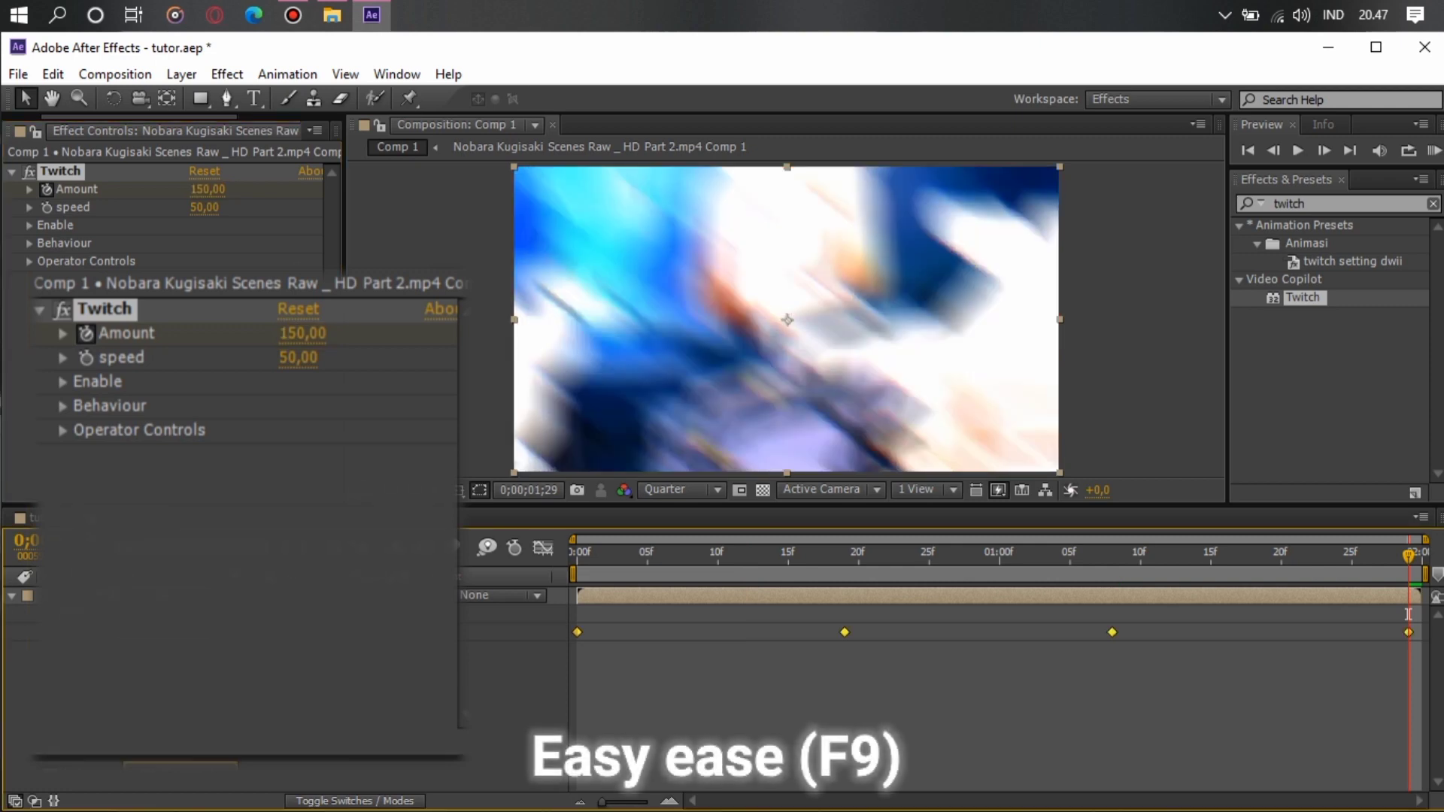
pyautogui.press('F9')
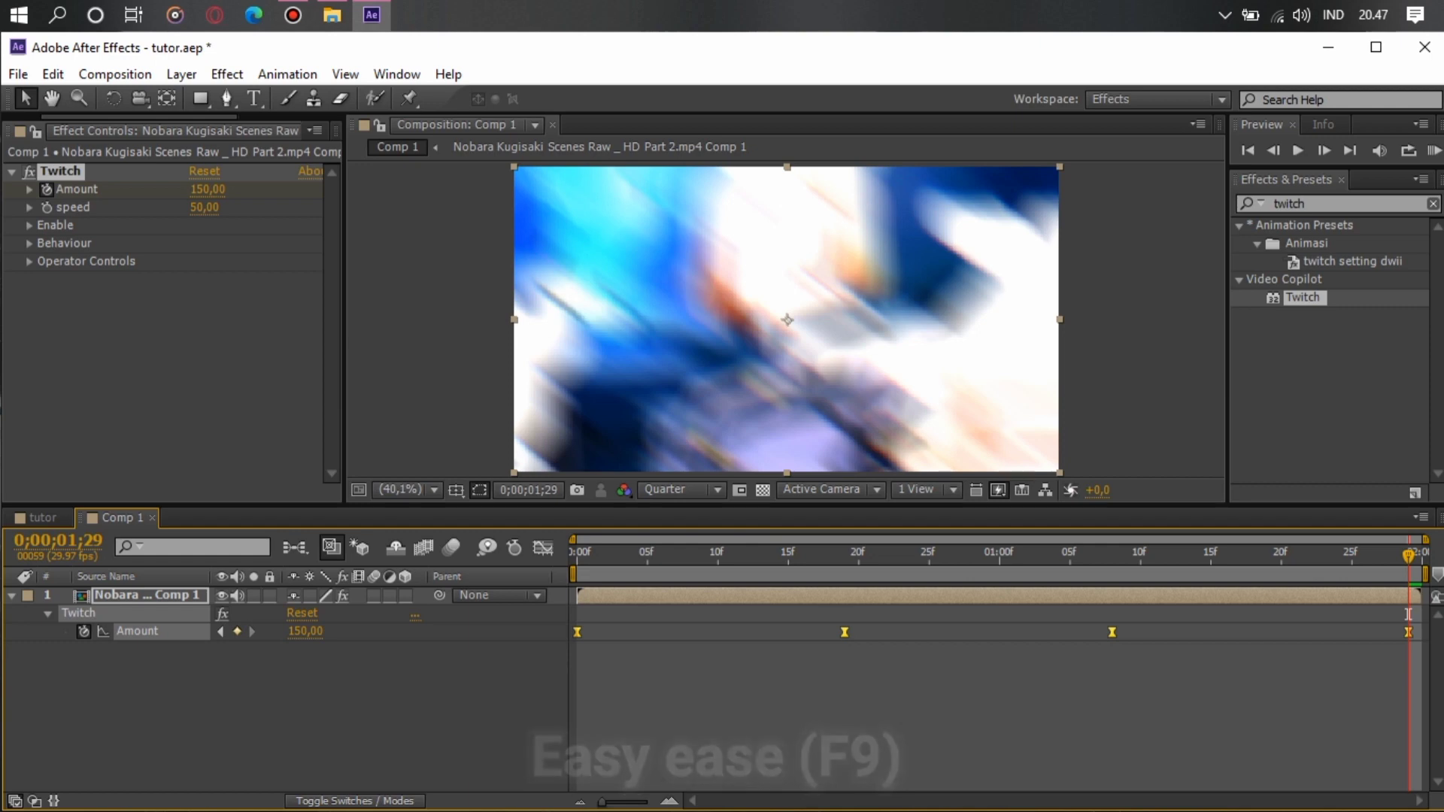
pyautogui.hotkey('shift', 'F3')
# Reshape the Amount curve between the first two keyframes so it drops steeply at the start and flattens gradually toward 0.
pyautogui.click(845, 747)
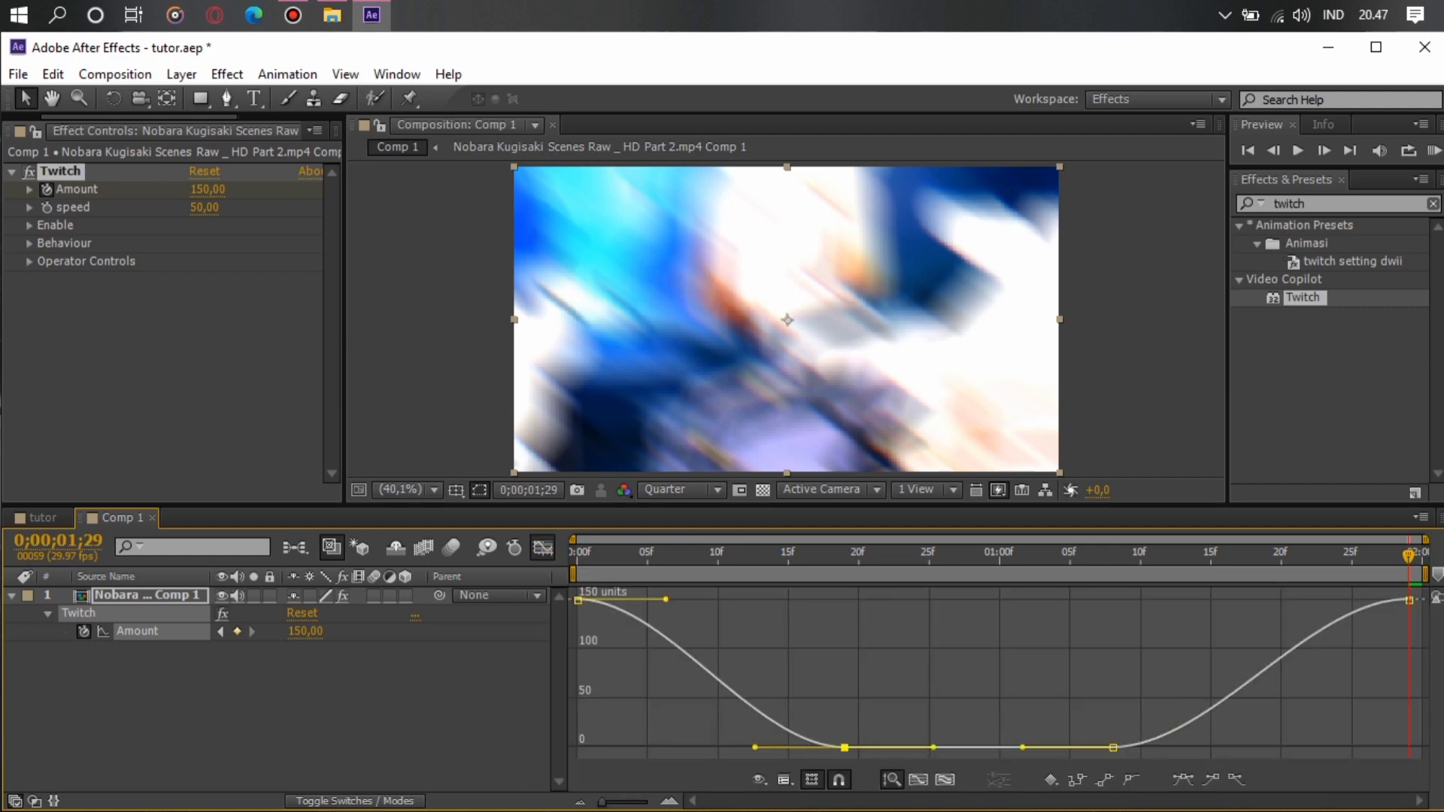
pyautogui.moveTo(755, 747); pyautogui.dragTo(579, 739)
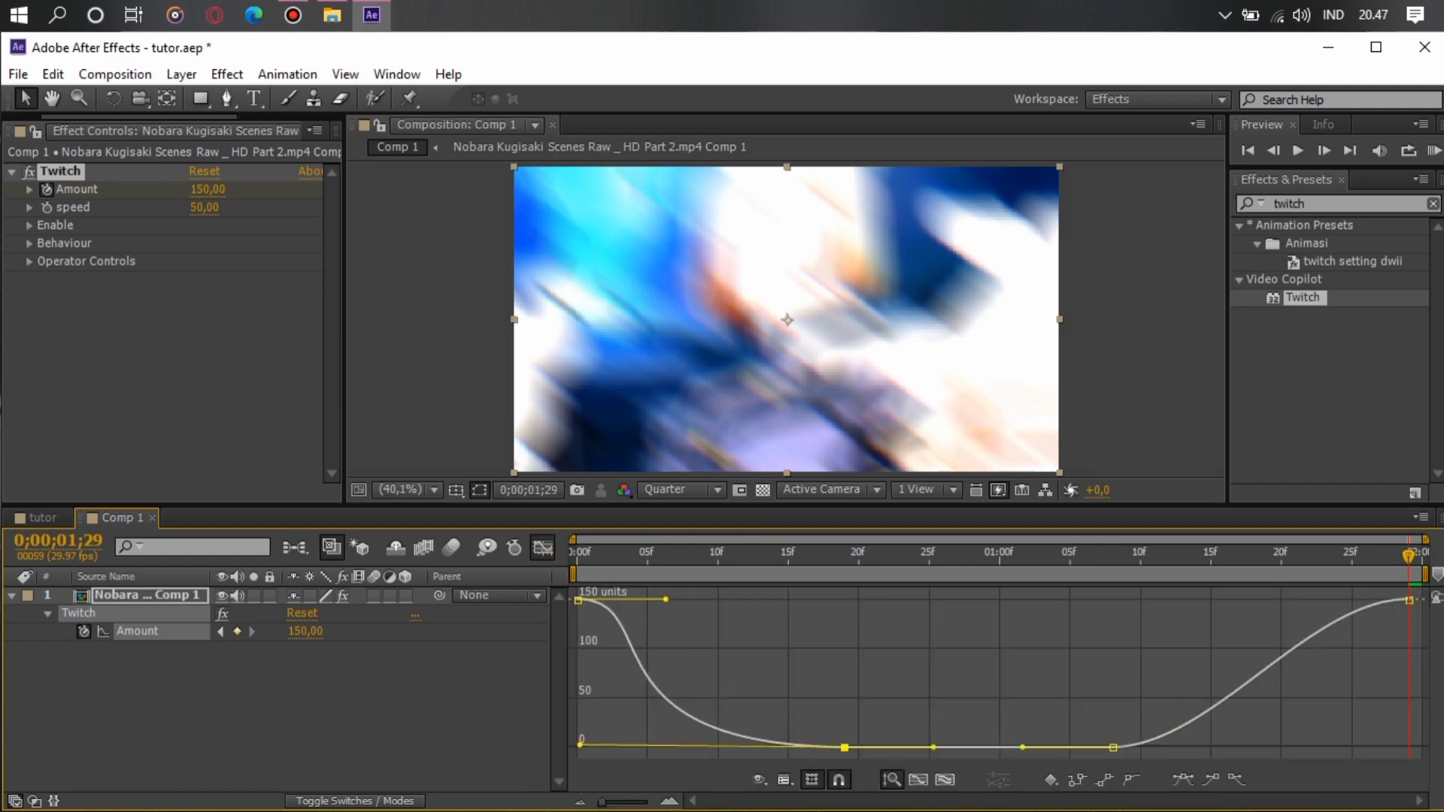
pyautogui.moveTo(666, 599); pyautogui.dragTo(581, 656)
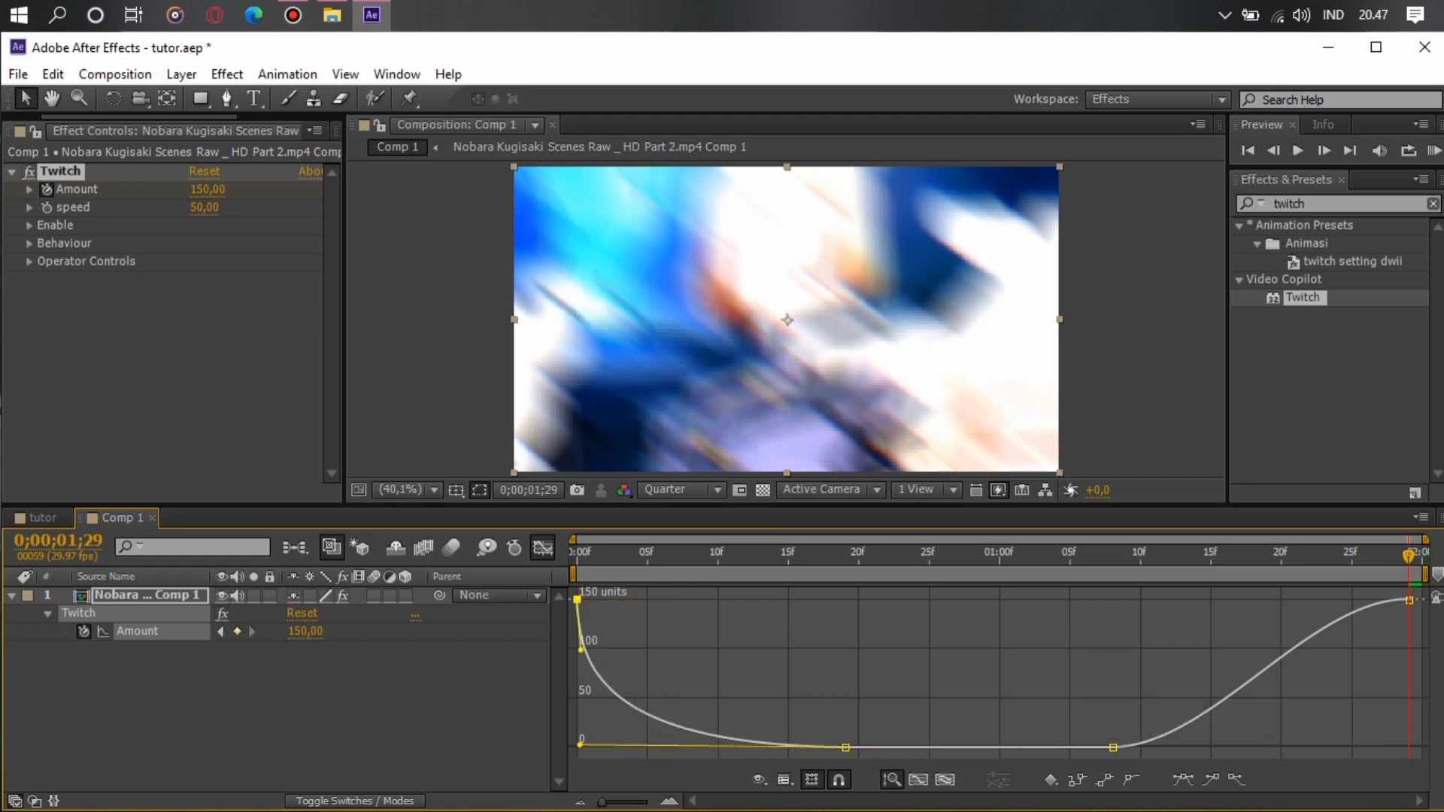
# Reshape the curve between the last two Amount keyframes to rise slowly, then steeply at the end, and preview the animation outside the Graph Editor.
pyautogui.click(1112, 747)
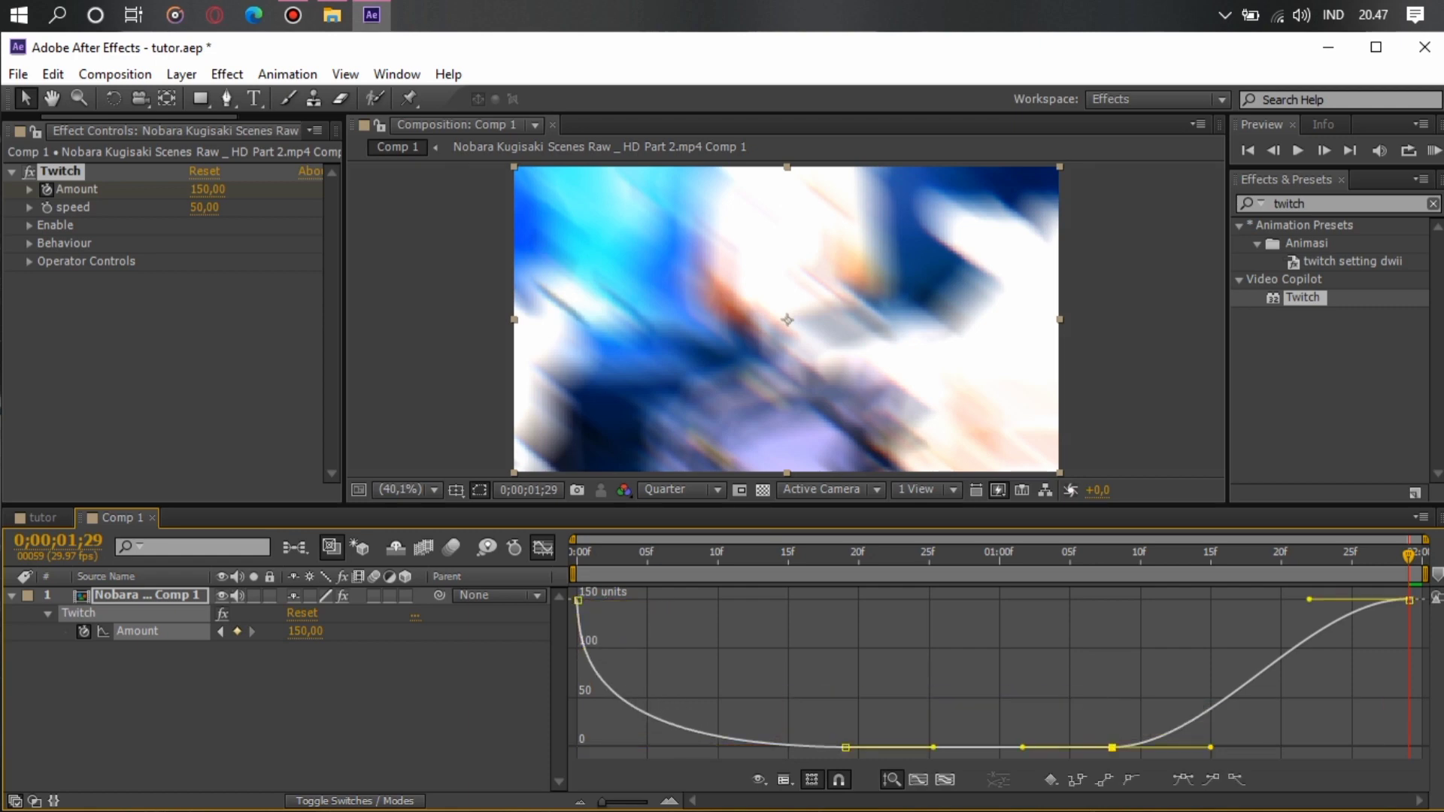
pyautogui.moveTo(1210, 747); pyautogui.dragTo(1408, 744)
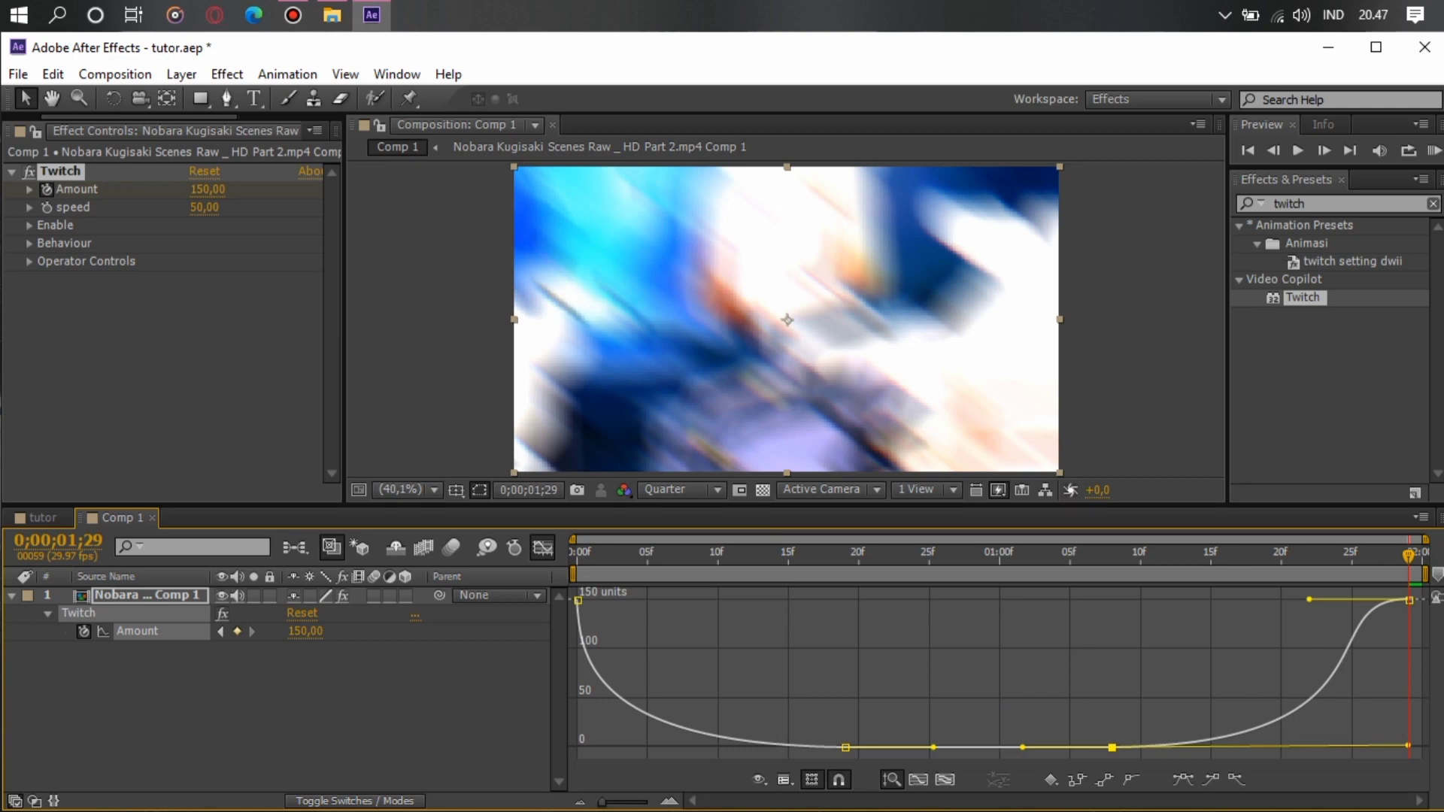
pyautogui.moveTo(1310, 599); pyautogui.dragTo(1374, 620)
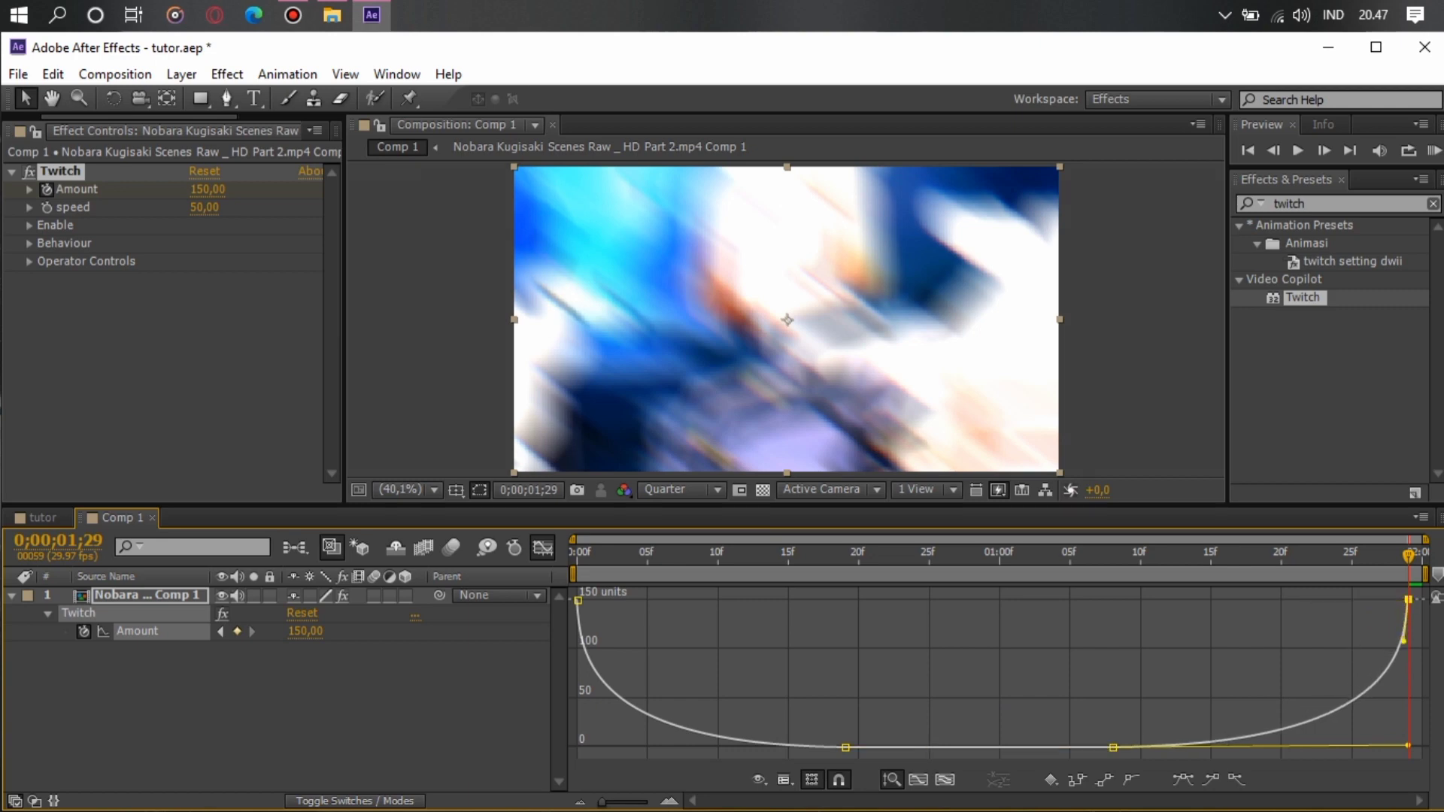
pyautogui.click(543, 548)
pyautogui.press('space')
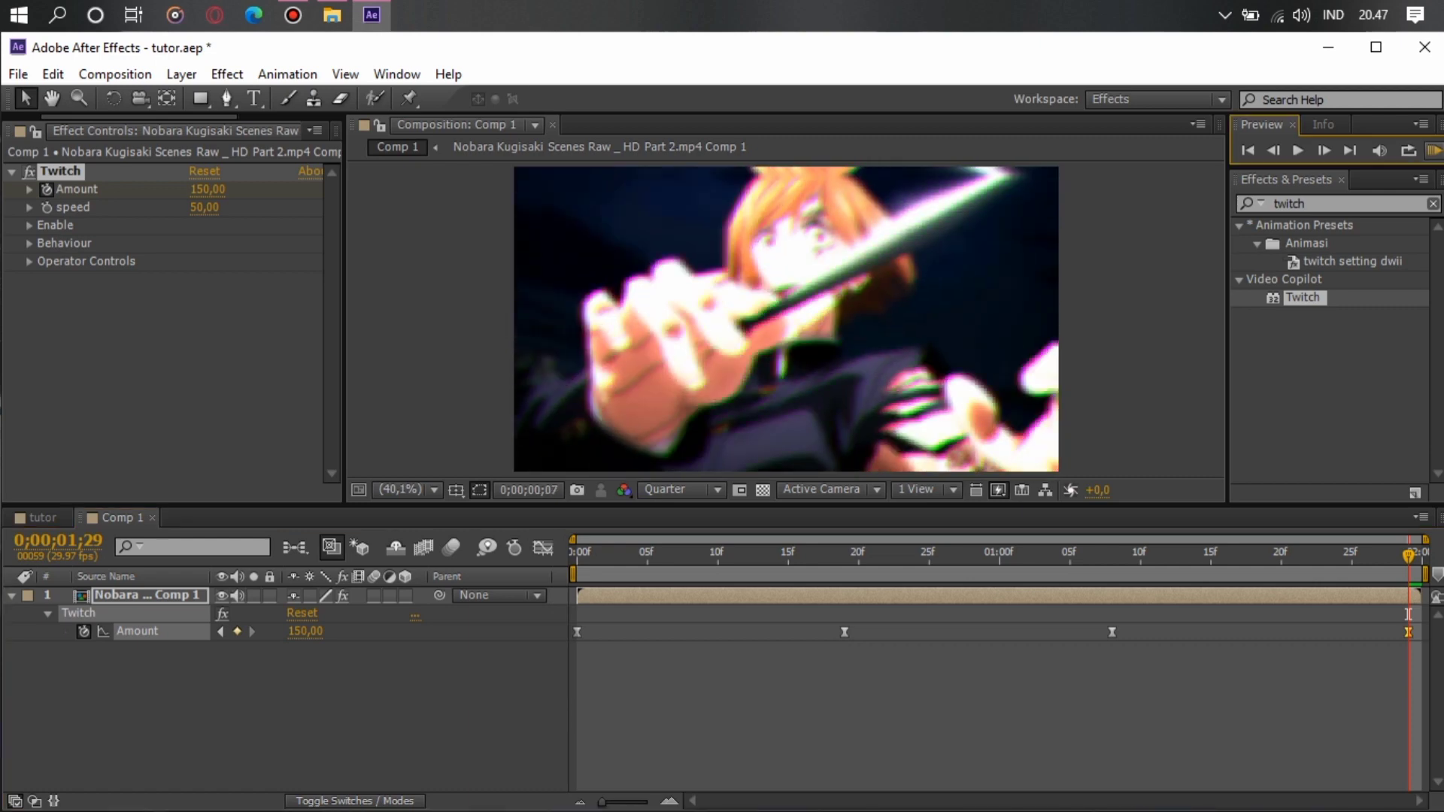